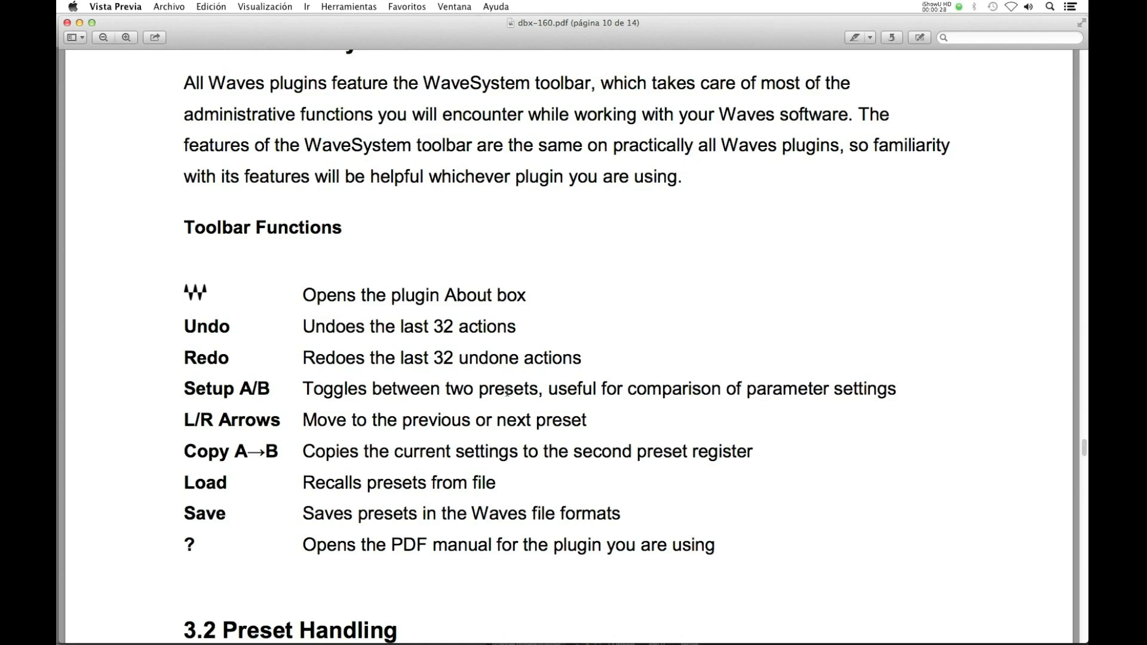
- Read through the Waves dbx 160 manual from the toolbar functions on page 10 to the Waves Preferences section on page 14
scroll(386, 465, "down", 6)
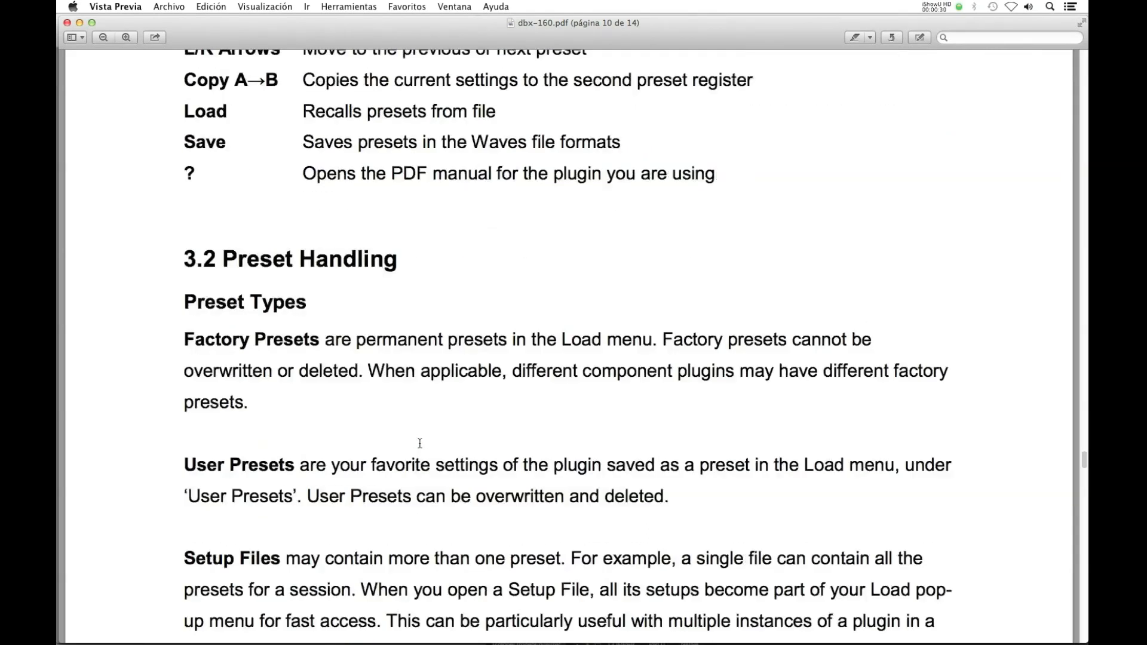
scroll(293, 341, "down", 1)
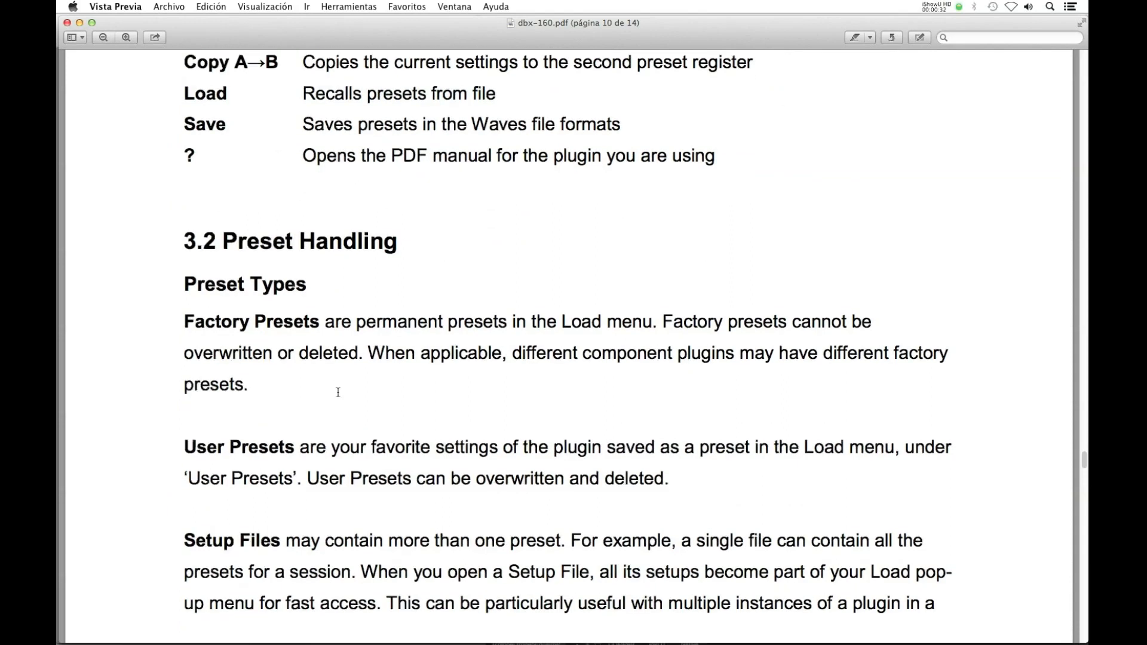
scroll(239, 412, "down", 2)
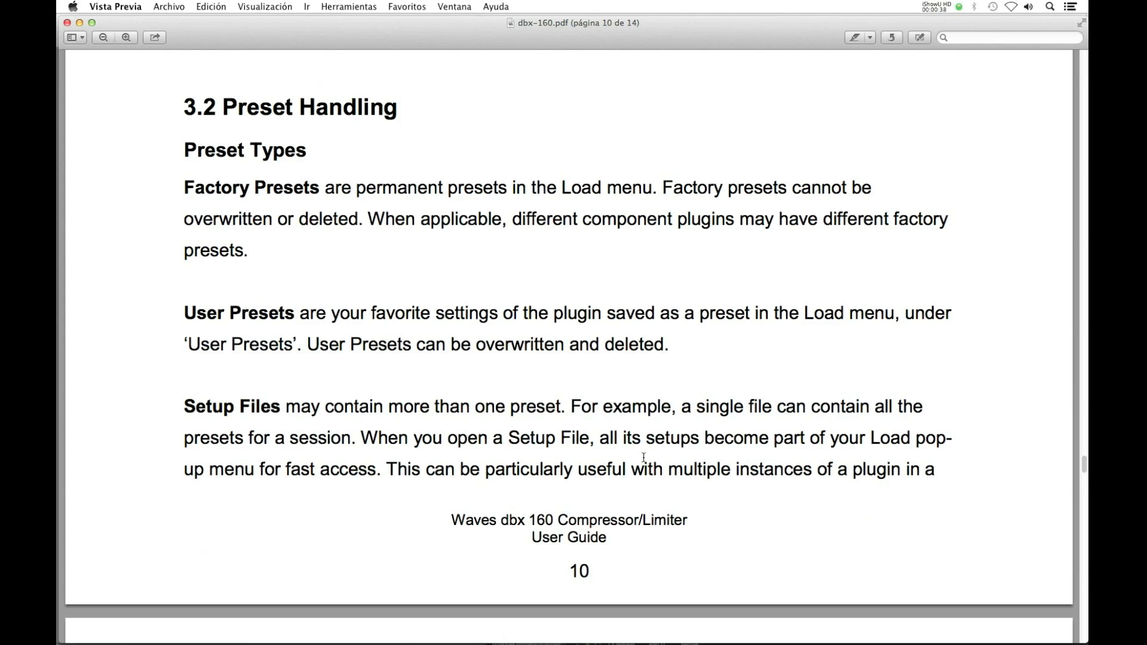
scroll(643, 457, "down", 10)
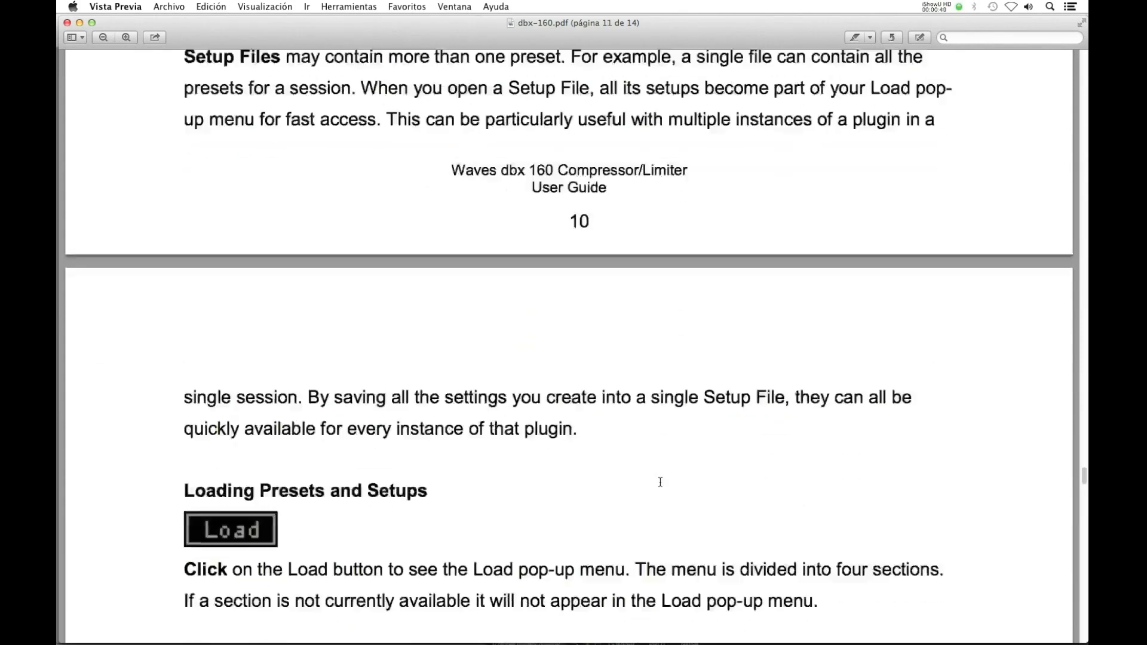
scroll(661, 482, "down", 10)
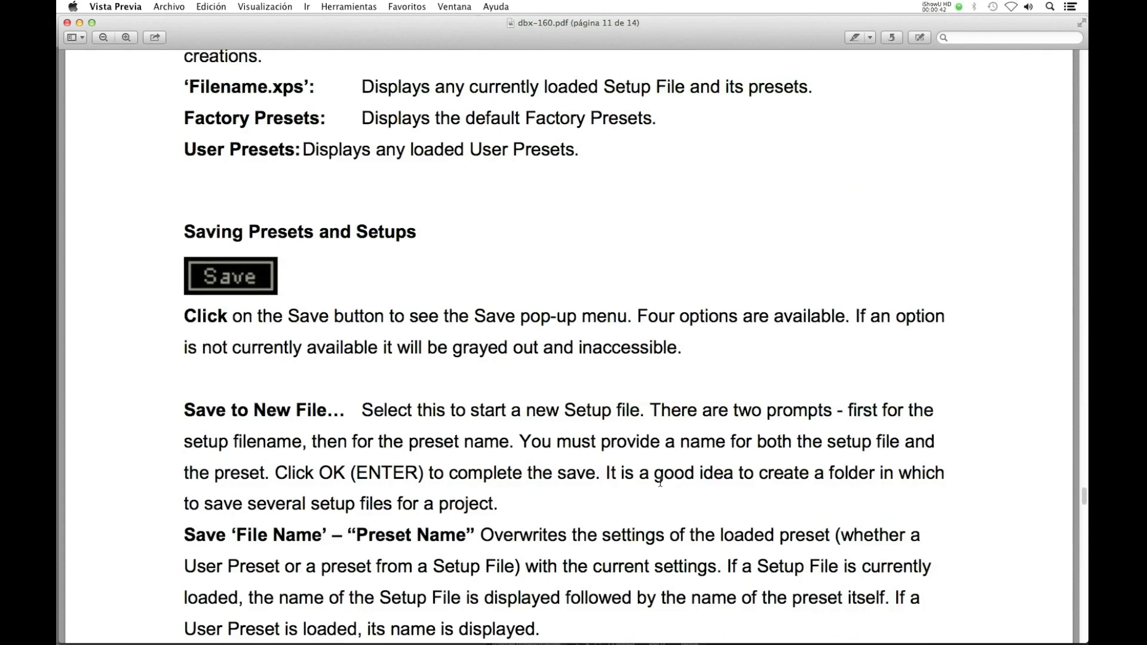
scroll(661, 482, "down", 10)
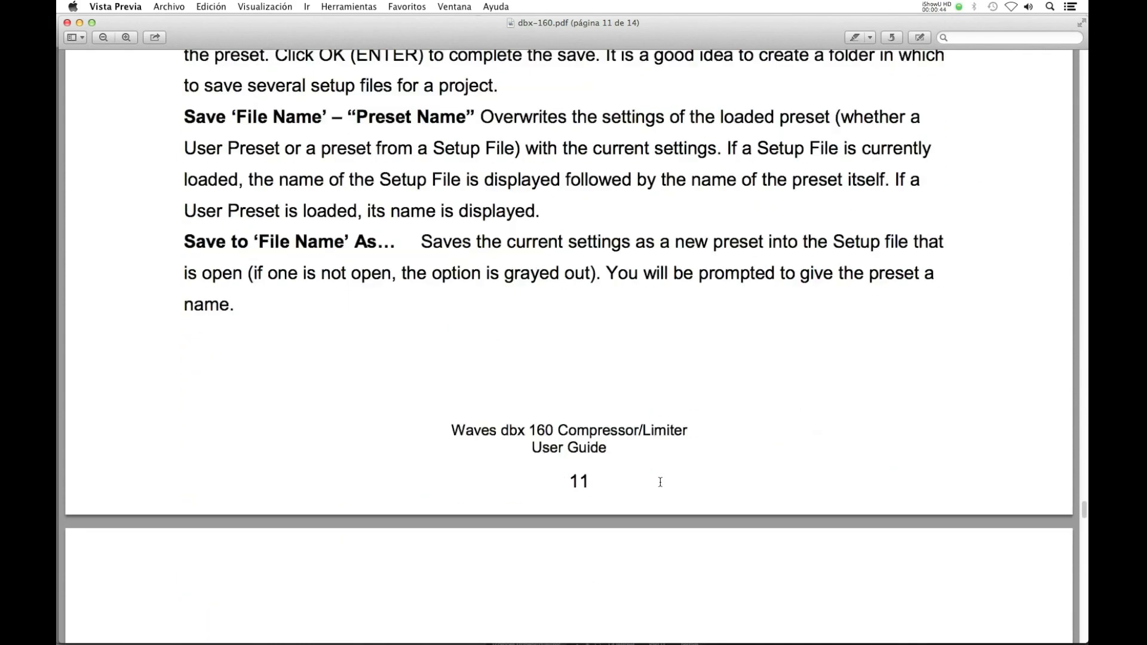
scroll(661, 482, "down", 10)
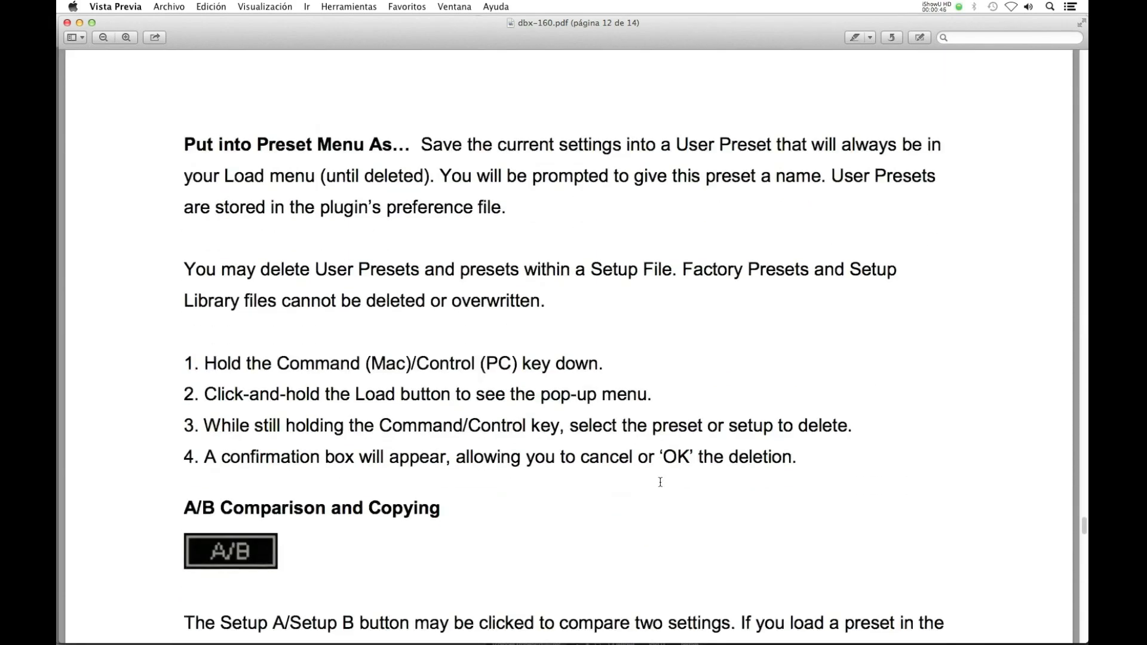
scroll(660, 482, "down", 10)
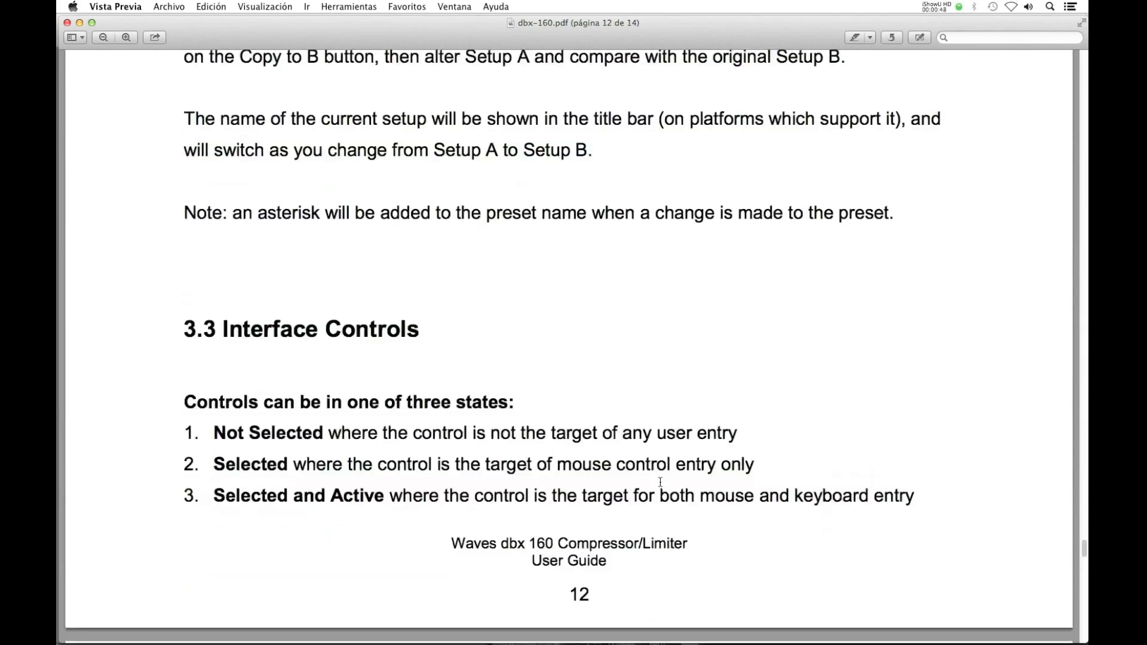
scroll(660, 482, "down", 10)
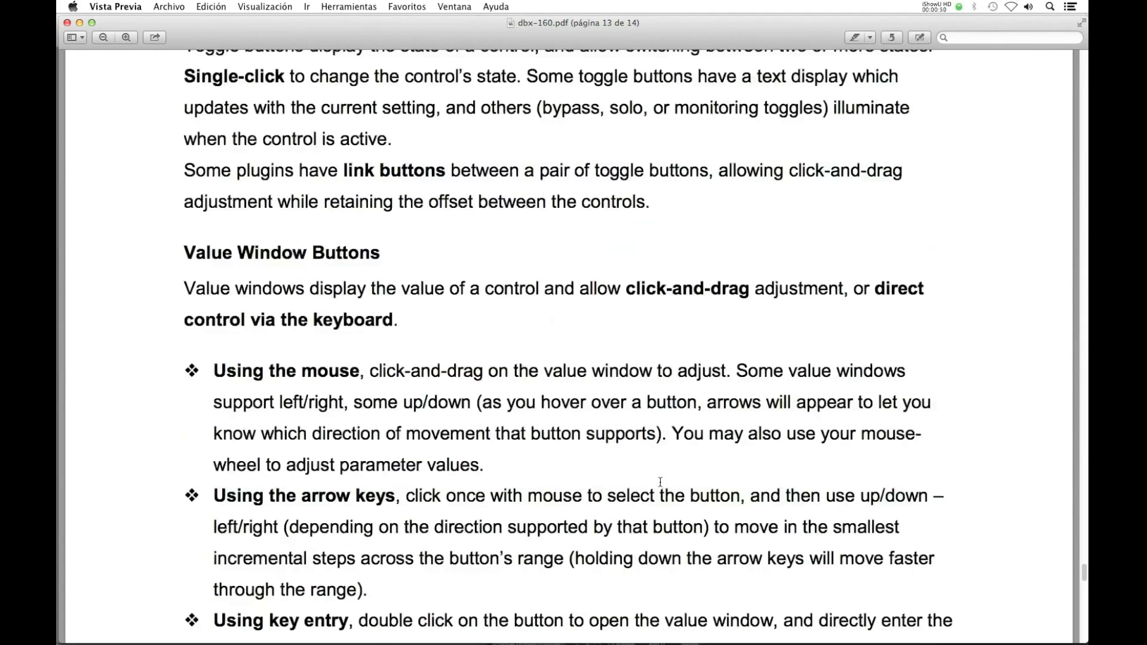
scroll(660, 482, "down", 10)
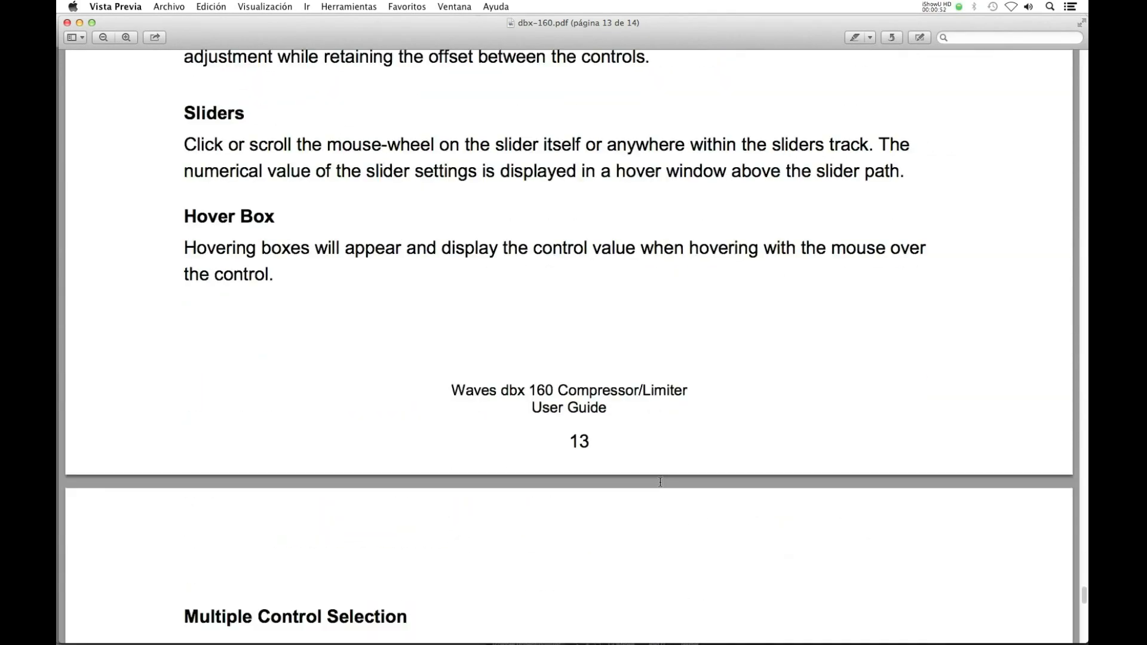
scroll(660, 483, "down", 10)
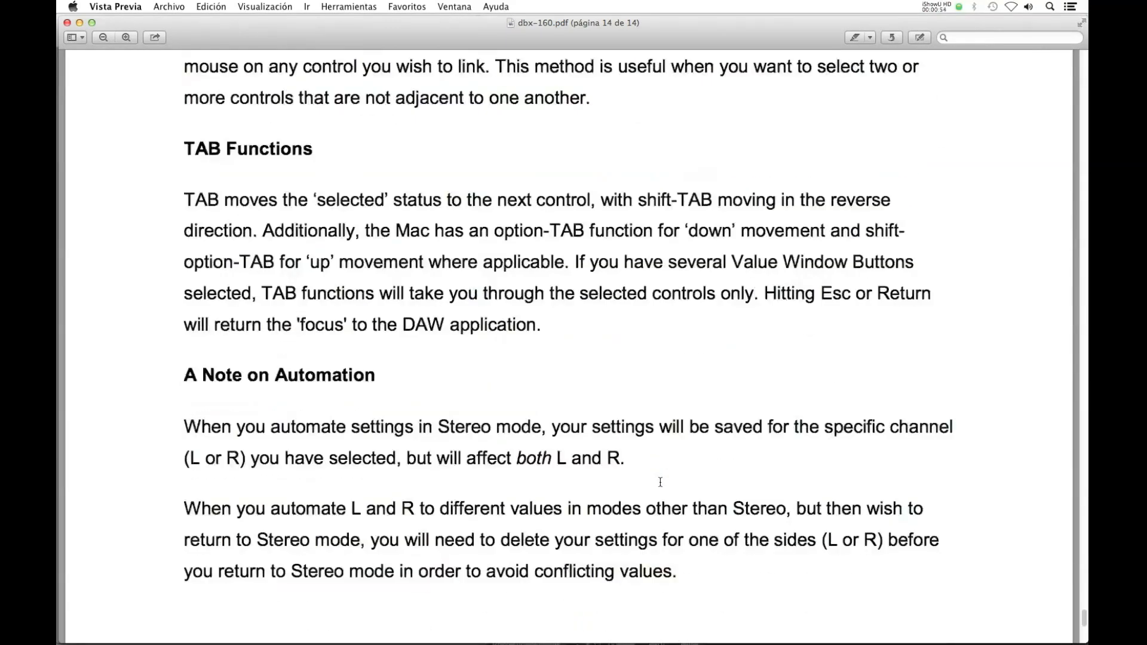
scroll(661, 482, "down", 2)
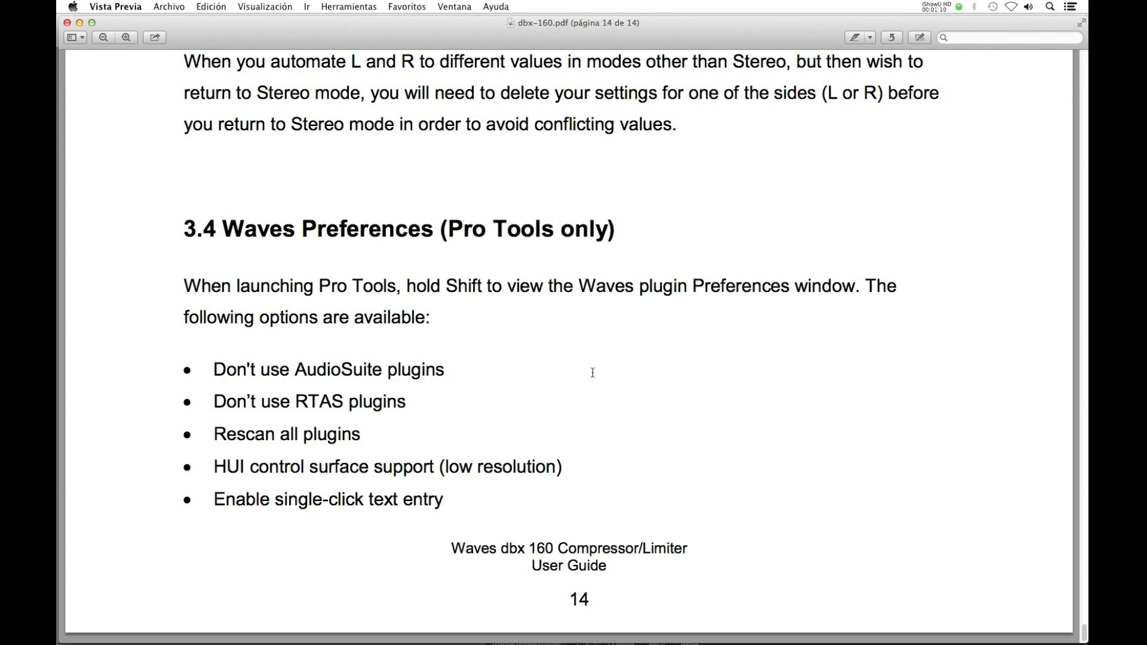
- Switch to the 160-161 Owners Manual and examine the attack time, release rate and other specifications on page 7
left_click(596, 319)
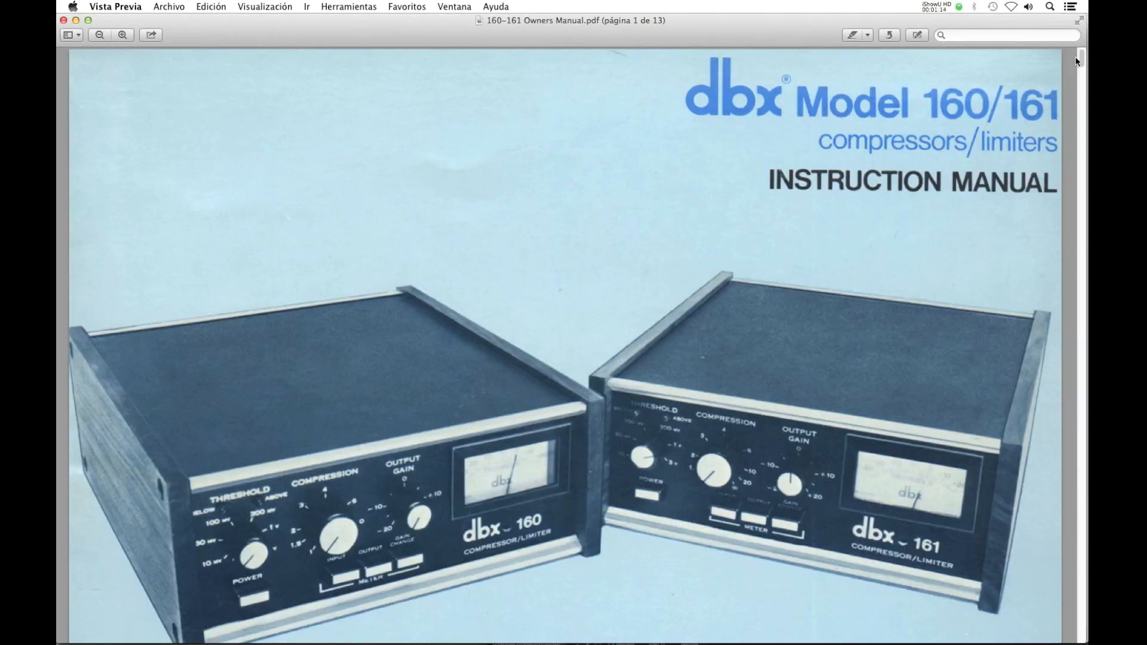
left_click_drag(1080, 57, 1076, 356)
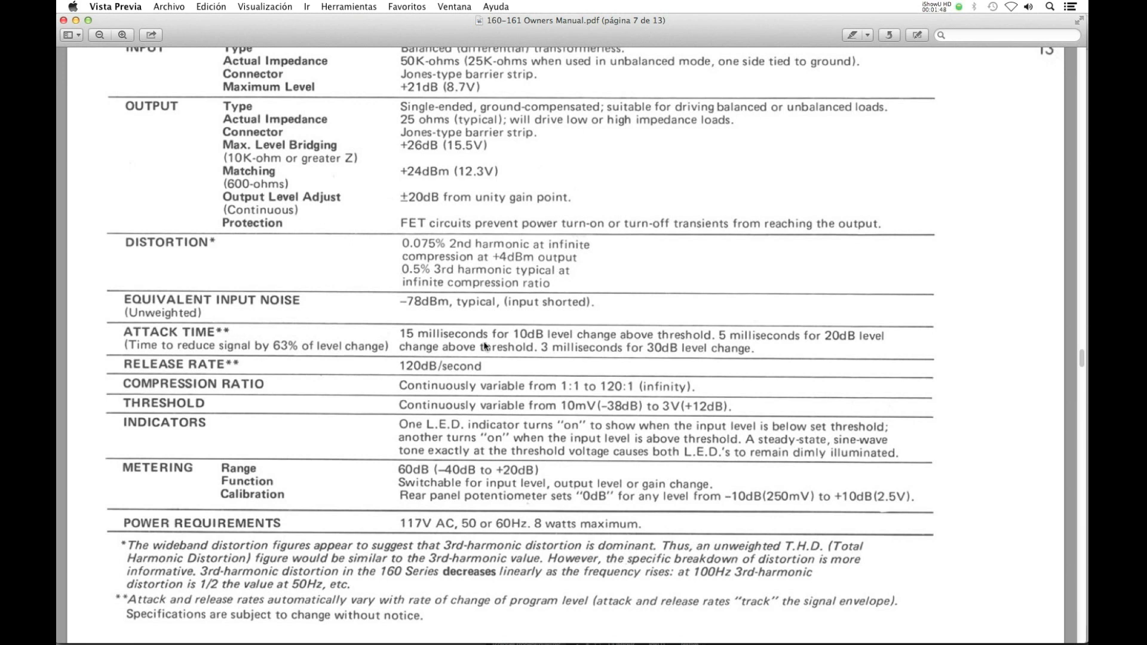
scroll(299, 541, "down", 1)
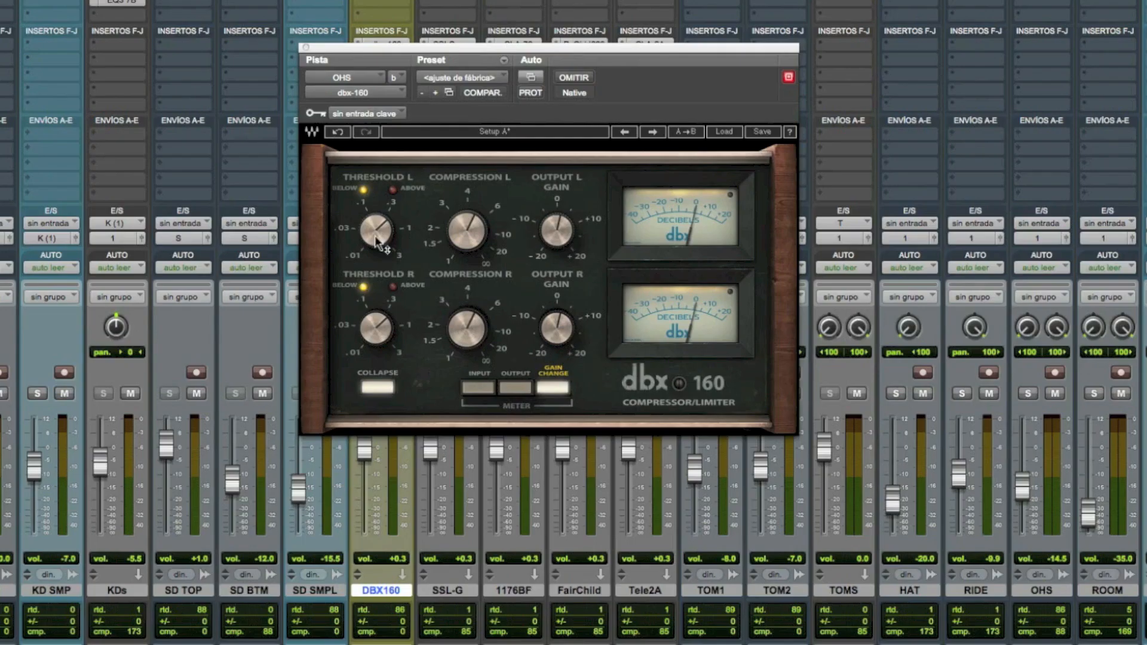
- Move the stereo dbx-160 window clear of the inserts, and open the DBX160 track's dbx-160 insert with its extra controls collapsed
left_click(419, 259)
left_click_drag(631, 53, 639, 94)
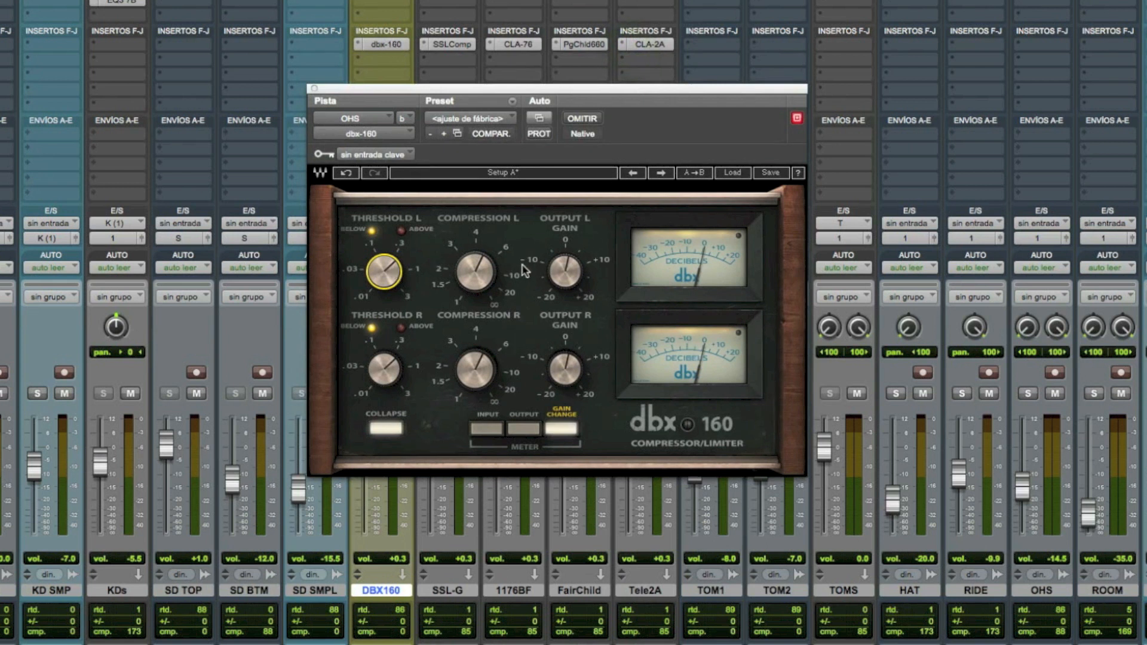
left_click(386, 45)
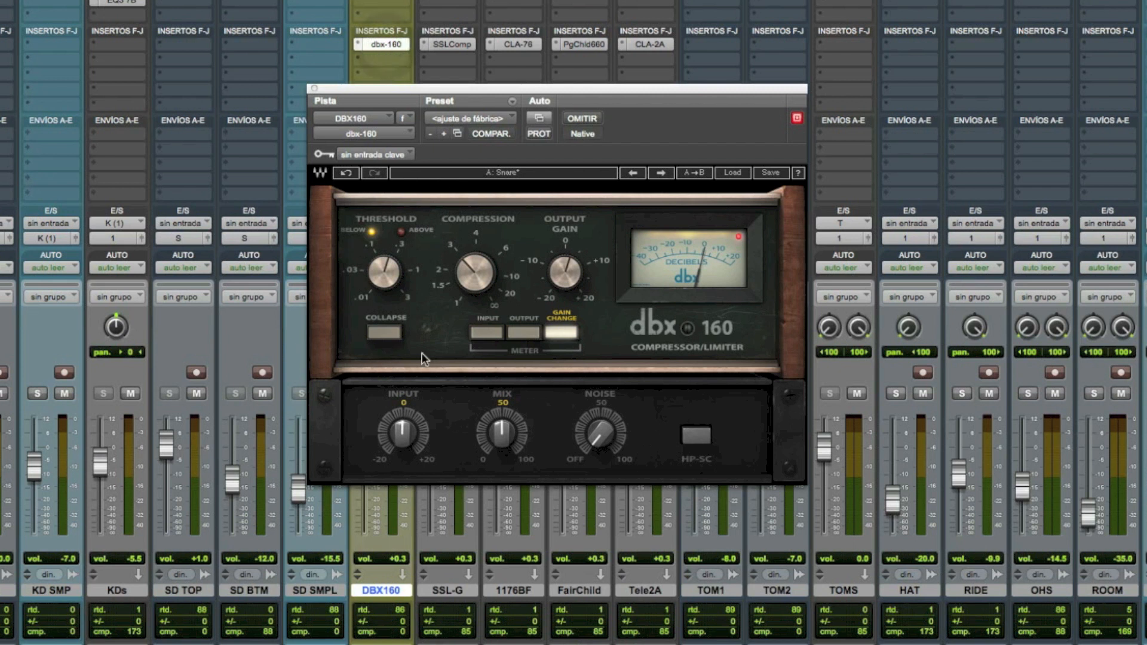
left_click(385, 333)
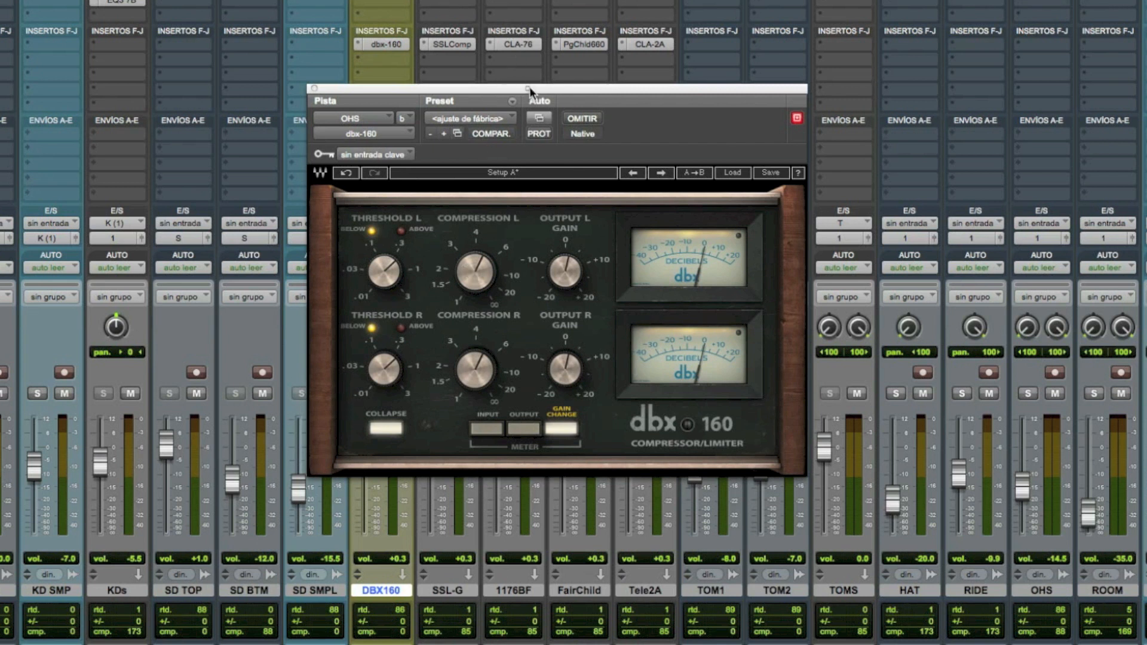
- Reposition the stereo dbx-160 window higher and examine its left-channel threshold, compression and output gain knobs
left_click_drag(530, 88, 529, 41)
mouse_move(393, 236)
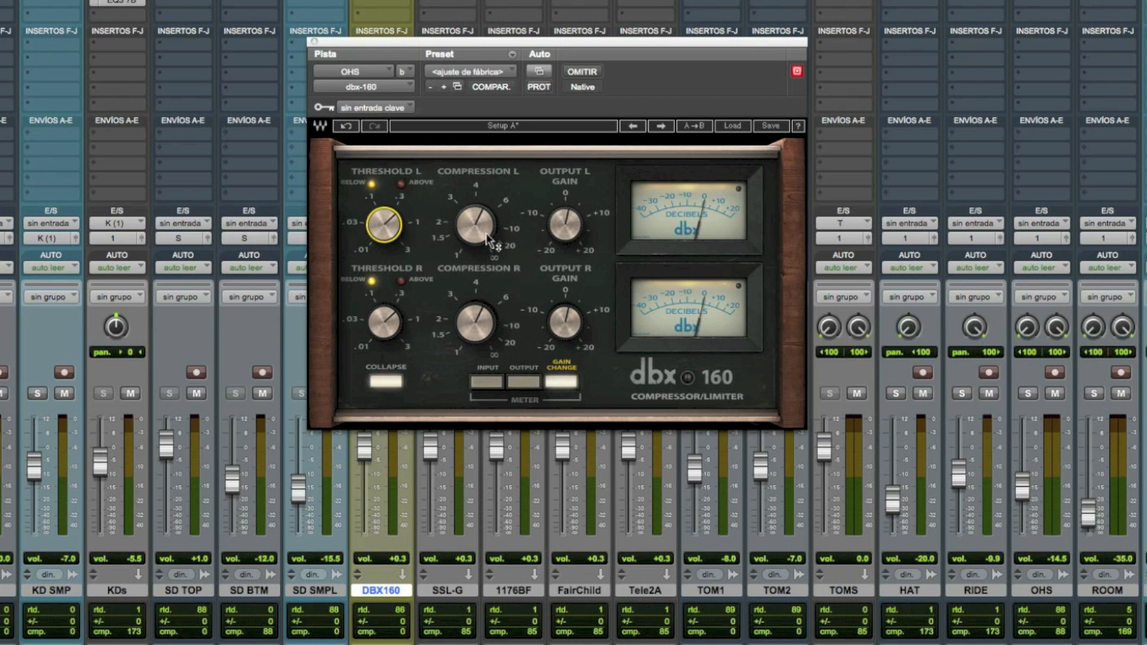
mouse_move(482, 227)
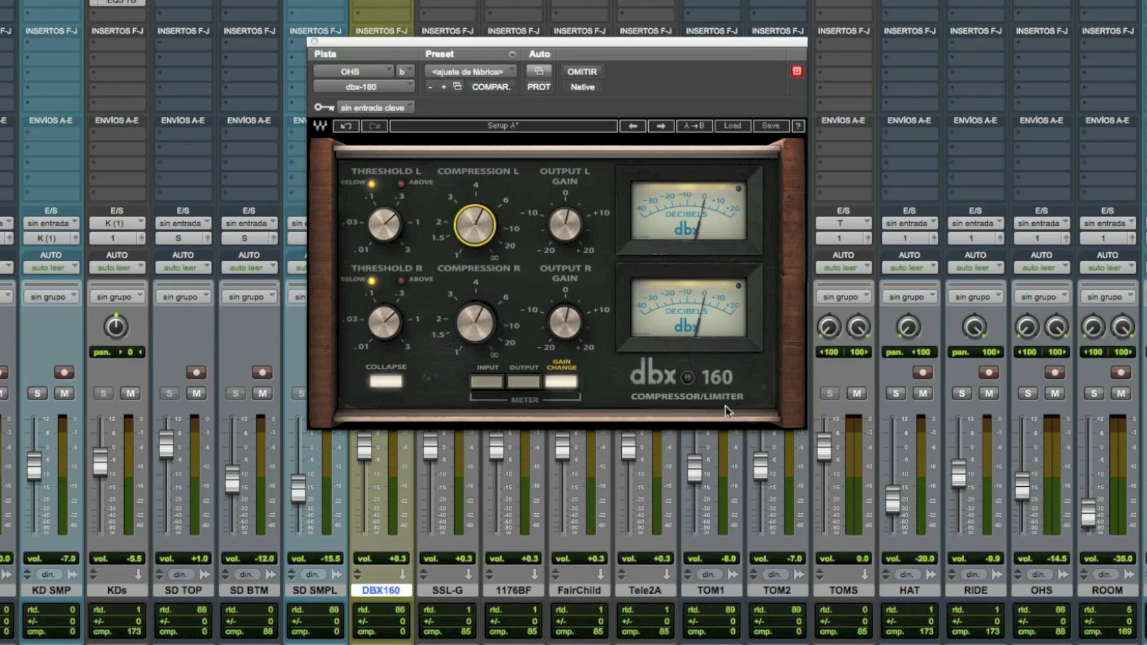
left_click(568, 235)
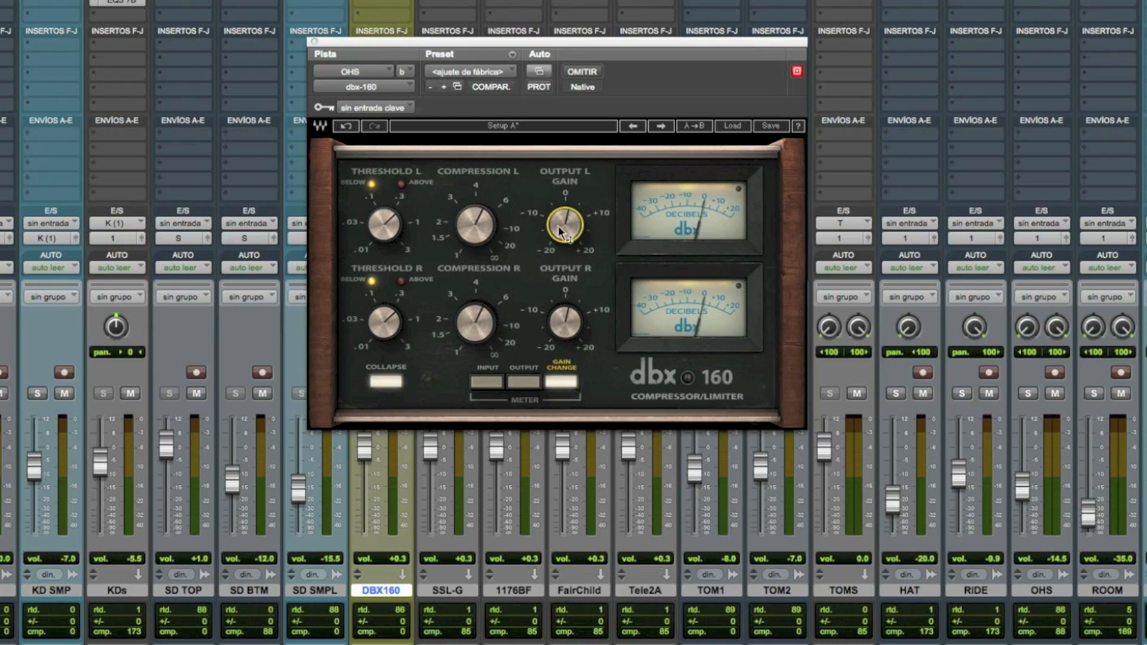
mouse_move(563, 224)
- Switch the dbx-160 meters through the Input and Output modes and back to Gain Change
left_click(487, 383)
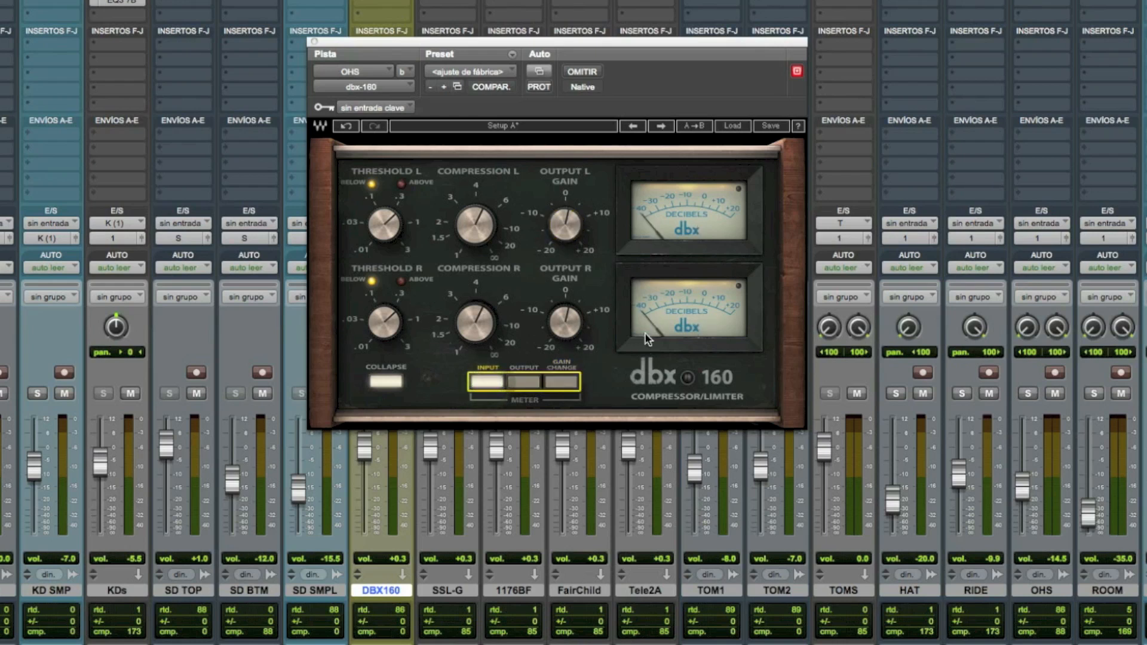
left_click(518, 387)
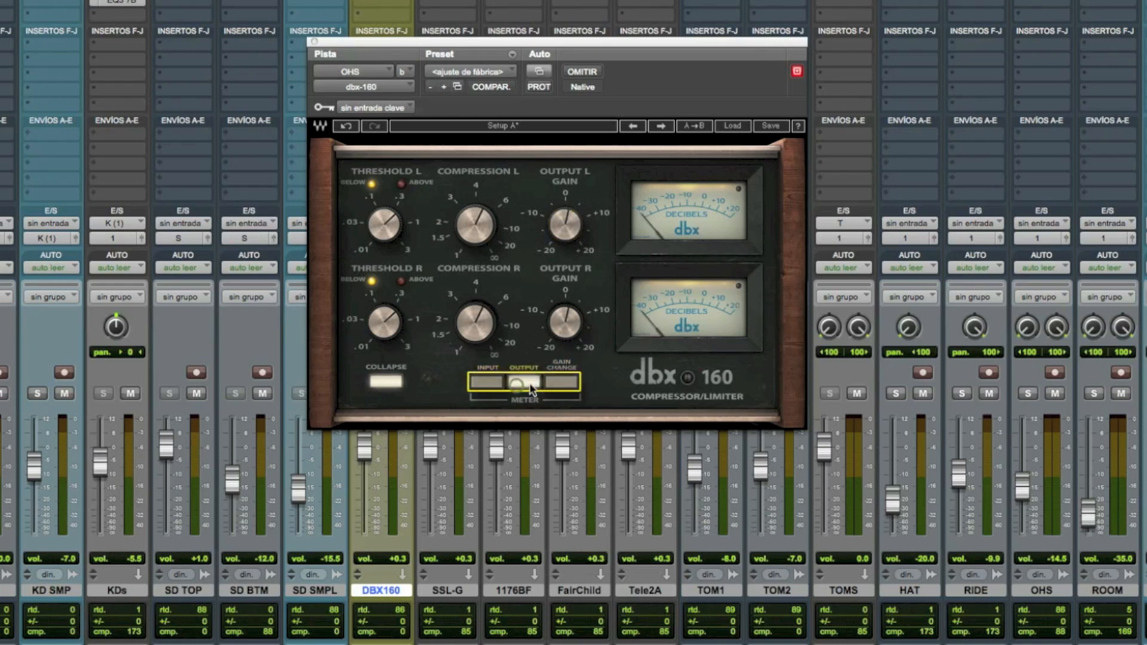
left_click(563, 381)
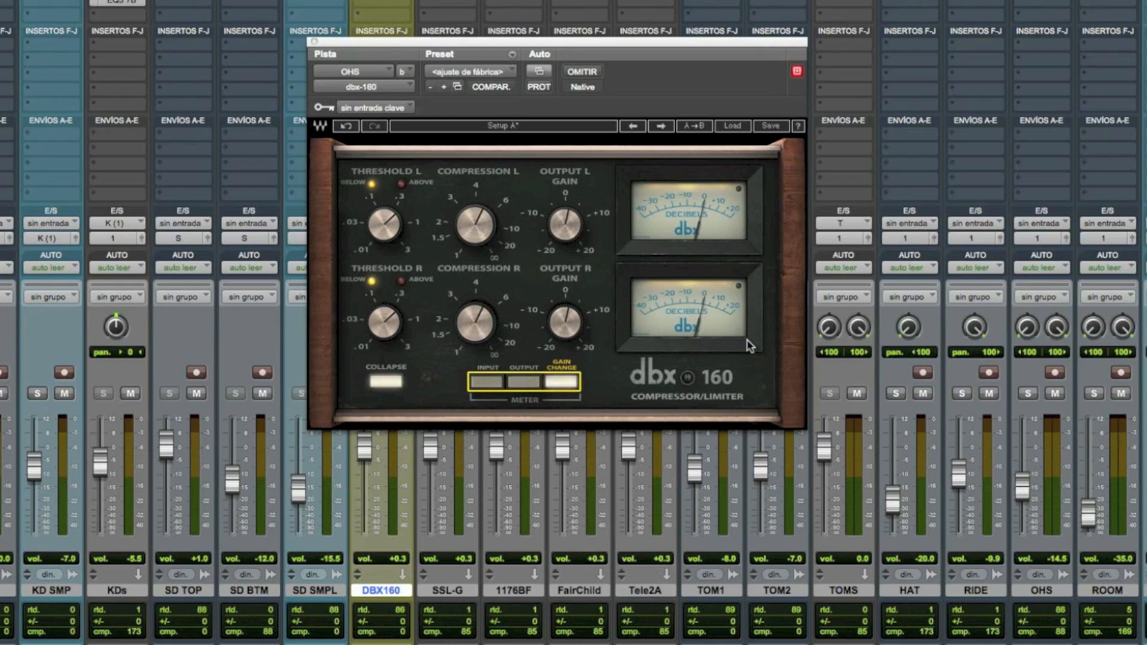
- Try out the small calibration screw in the dbx 160 logo, including resetting it to its default
left_click(691, 383)
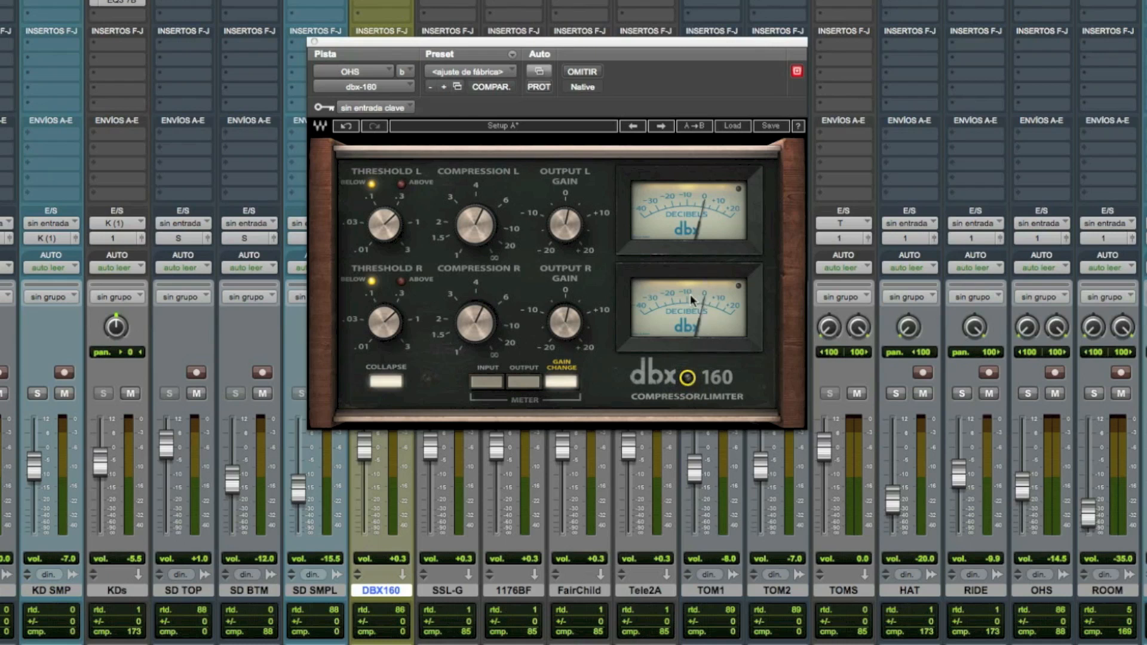
left_click(688, 379, "alt")
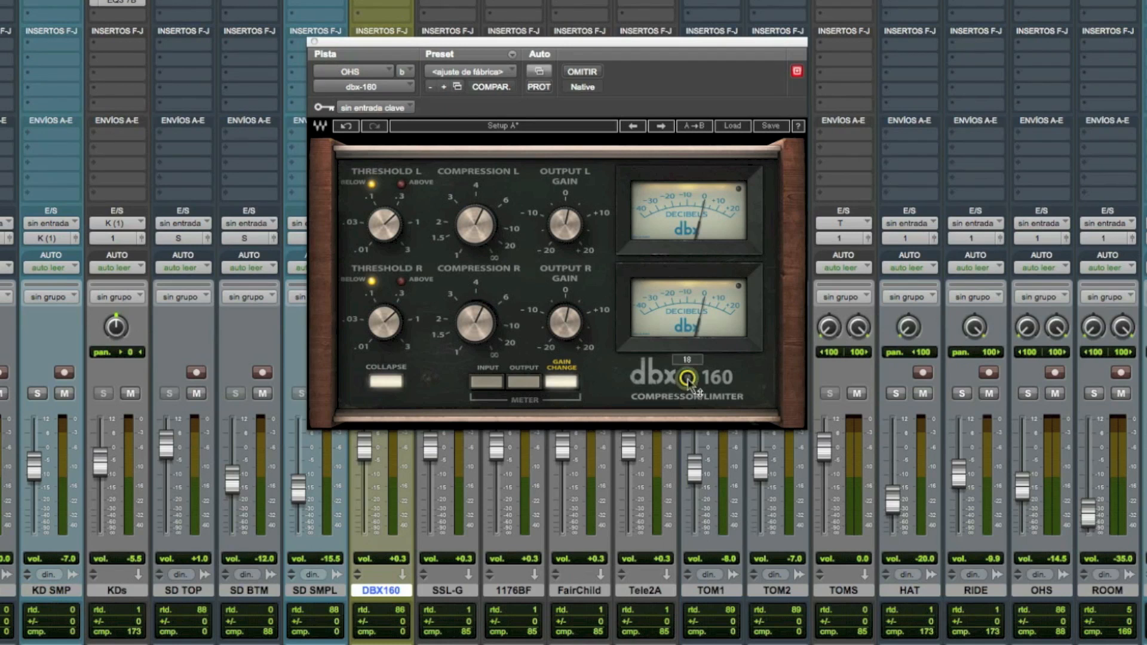
left_click_drag(688, 378, 688, 397)
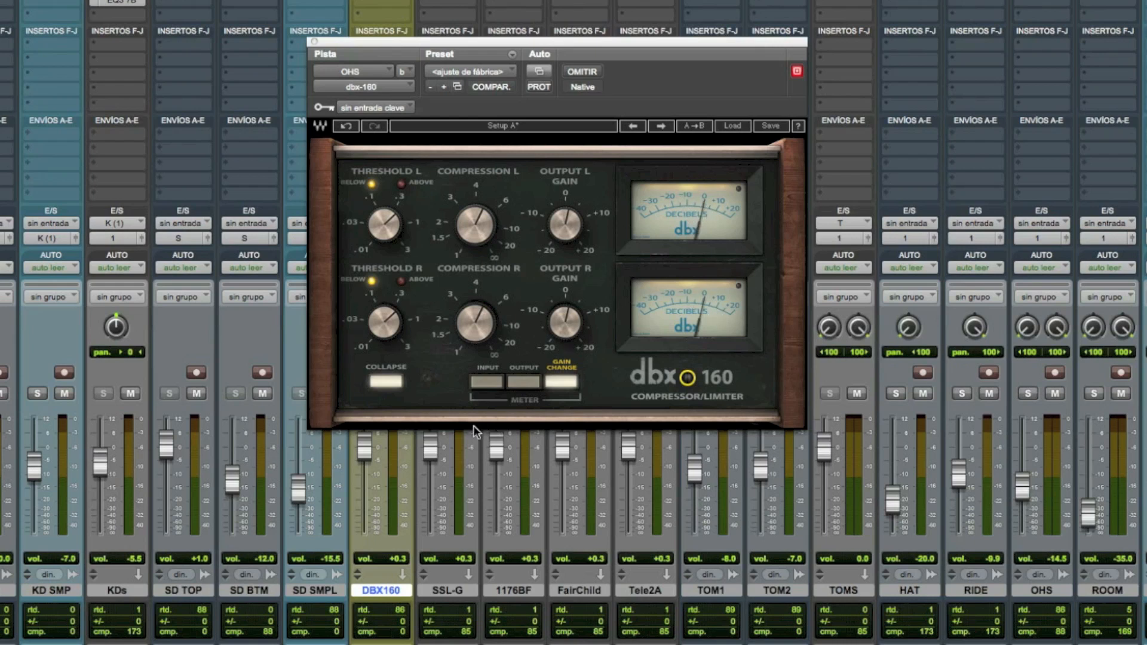
- Expand the collapsed section of the stereo dbx-160 to show its input, mix, noise and mode controls
left_click(385, 384)
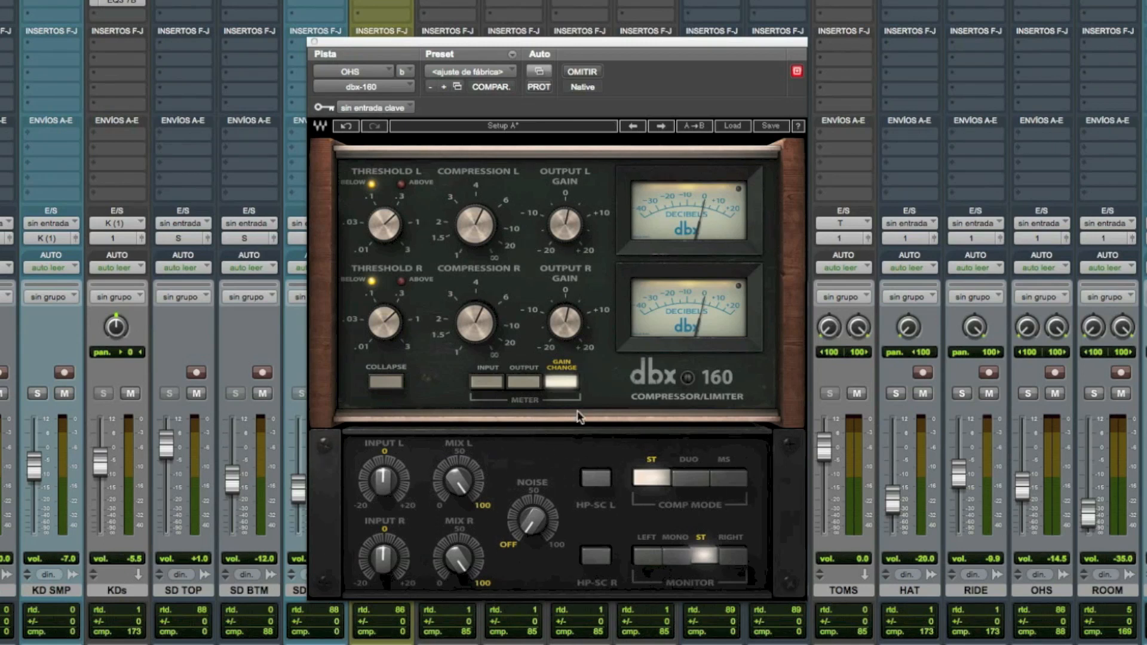
mouse_move(385, 483)
- Try the linked left and right mix at about half and return it to 100%, shifting the plug-in window slightly
mouse_move(465, 480)
left_click_drag(470, 493, 470, 522)
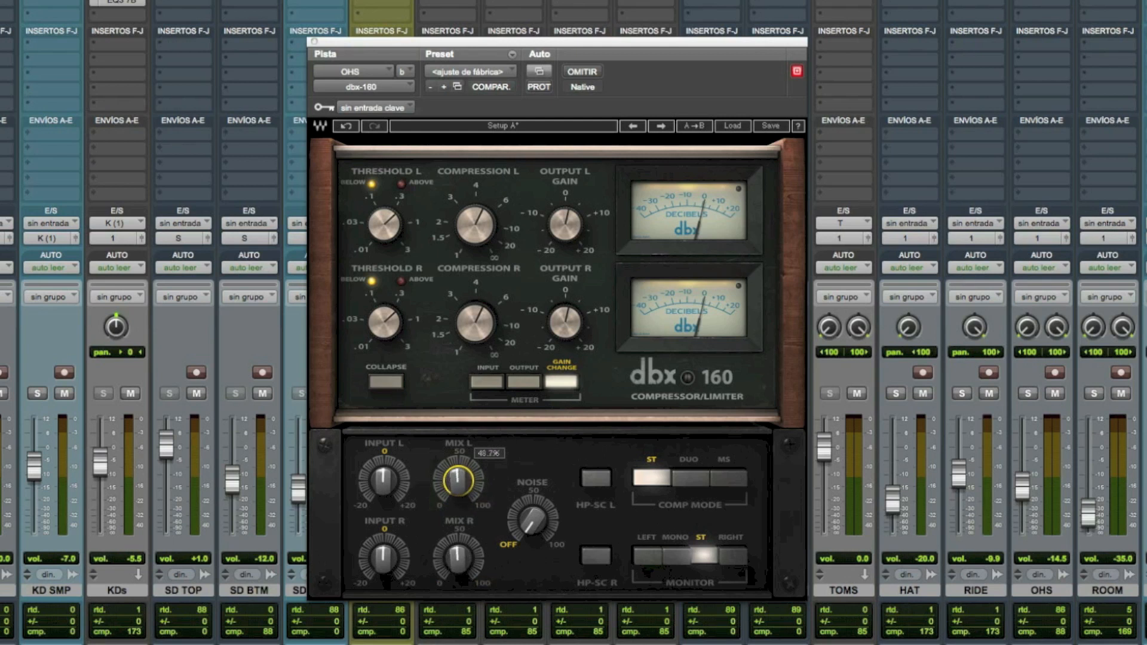
mouse_move(424, 48)
left_mouse_down()
mouse_move(439, 125)
mouse_move(425, 40)
left_mouse_up()
left_click_drag(468, 480, 469, 415)
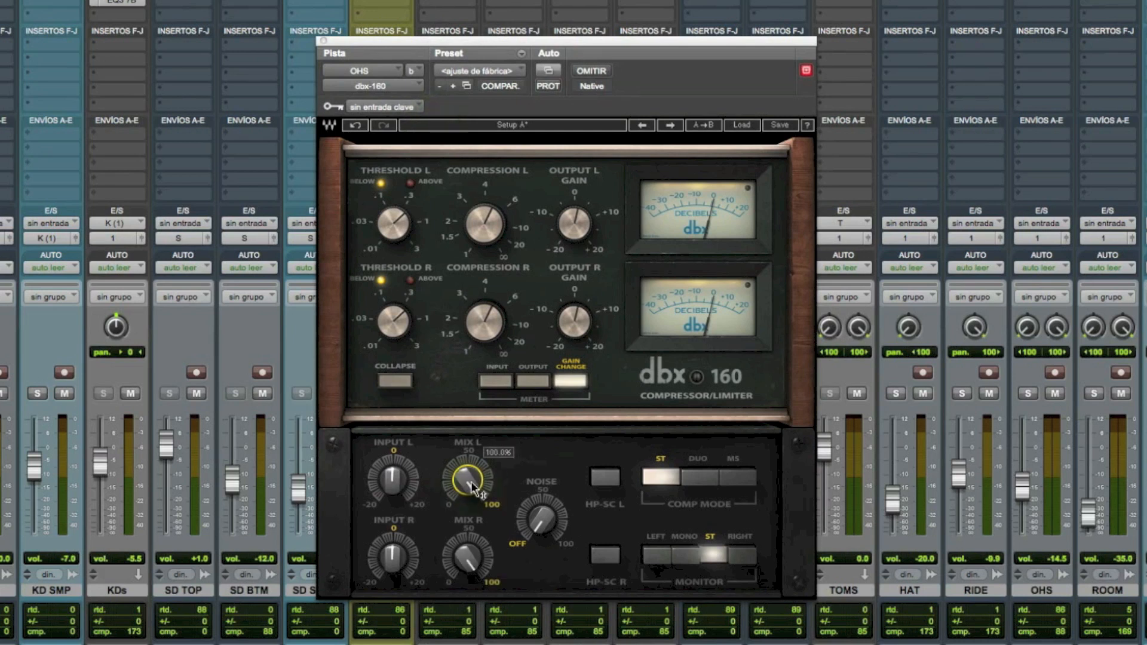
- Try the noise knob at Off, and switch the left and right HP-SC side-chain filters on and off again
left_click(544, 523)
left_click_drag(544, 522, 561, 558)
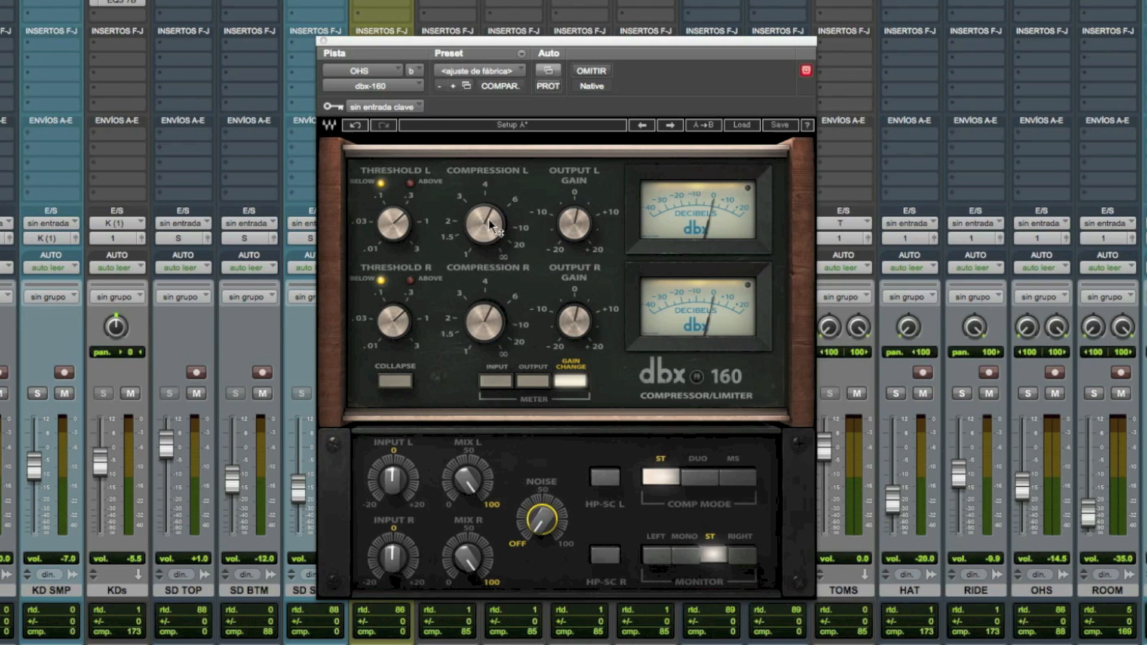
left_click(607, 482)
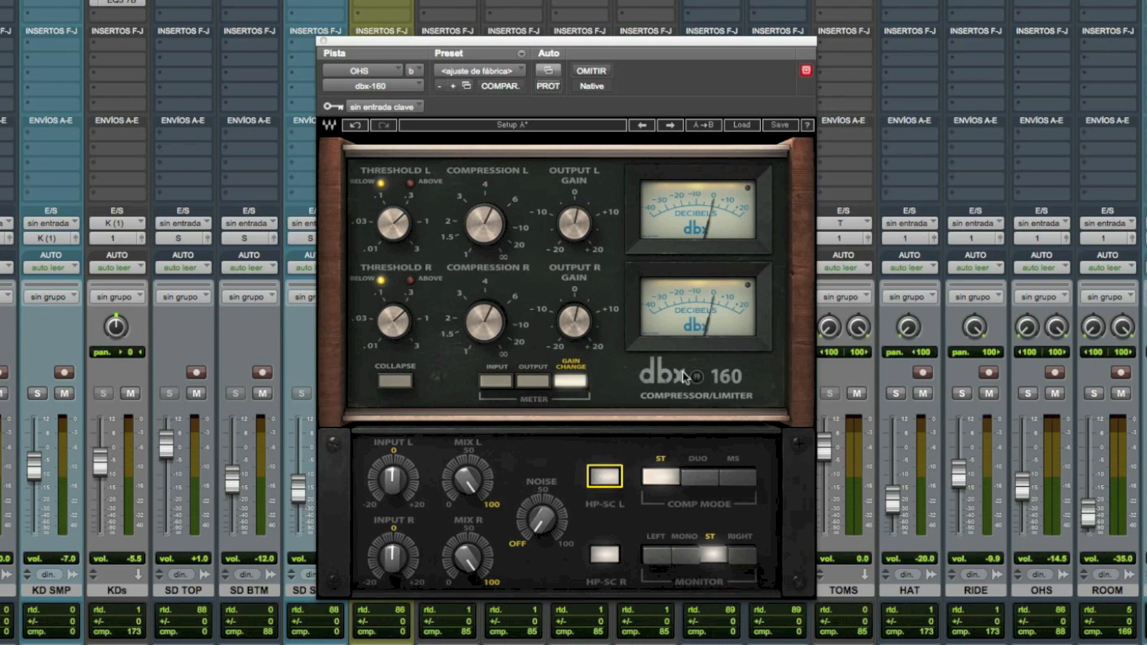
left_click(609, 480)
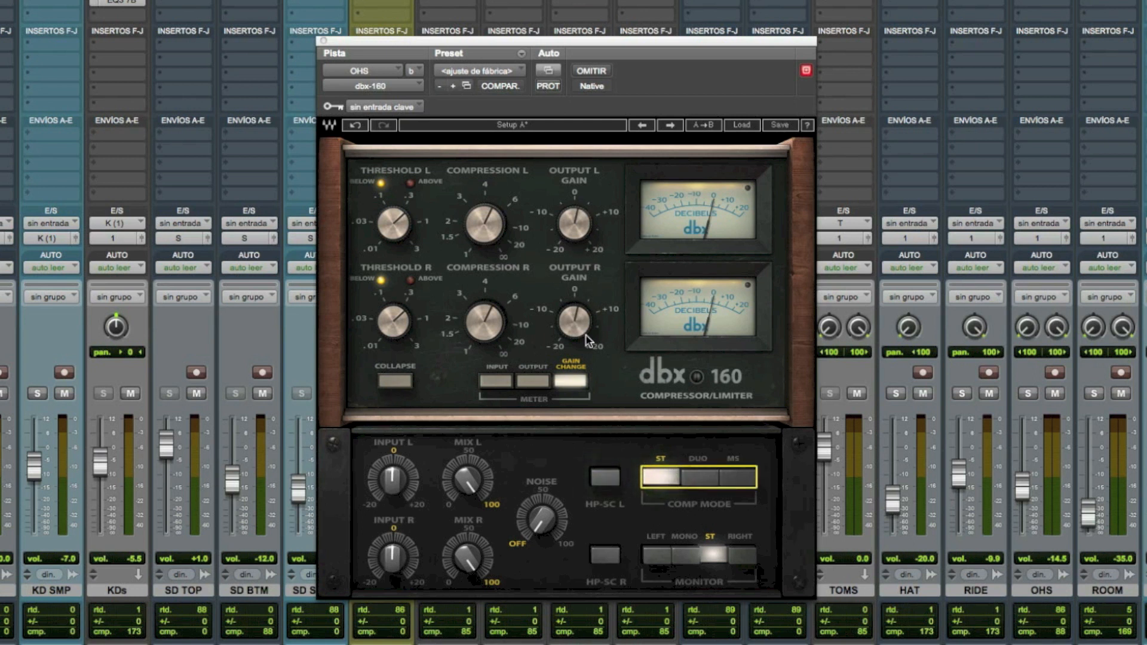
- Set the compressor mode to Duo and give the right channel a threshold of about 0.1 with lower compression and output gain
left_click(702, 484)
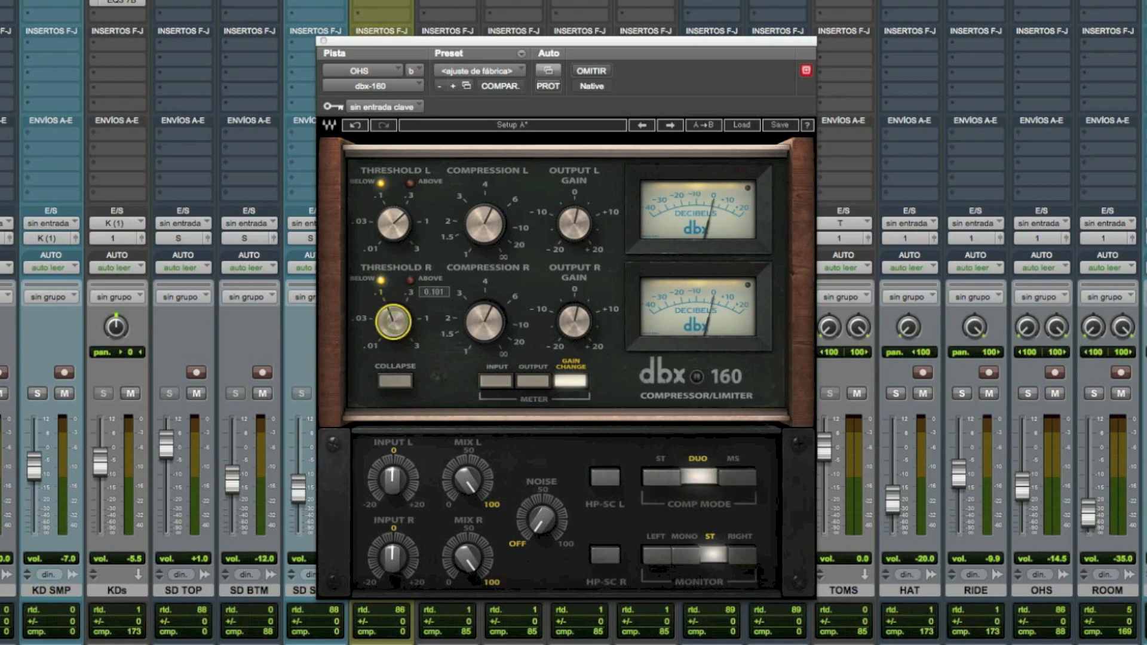
left_click_drag(575, 321, 574, 353)
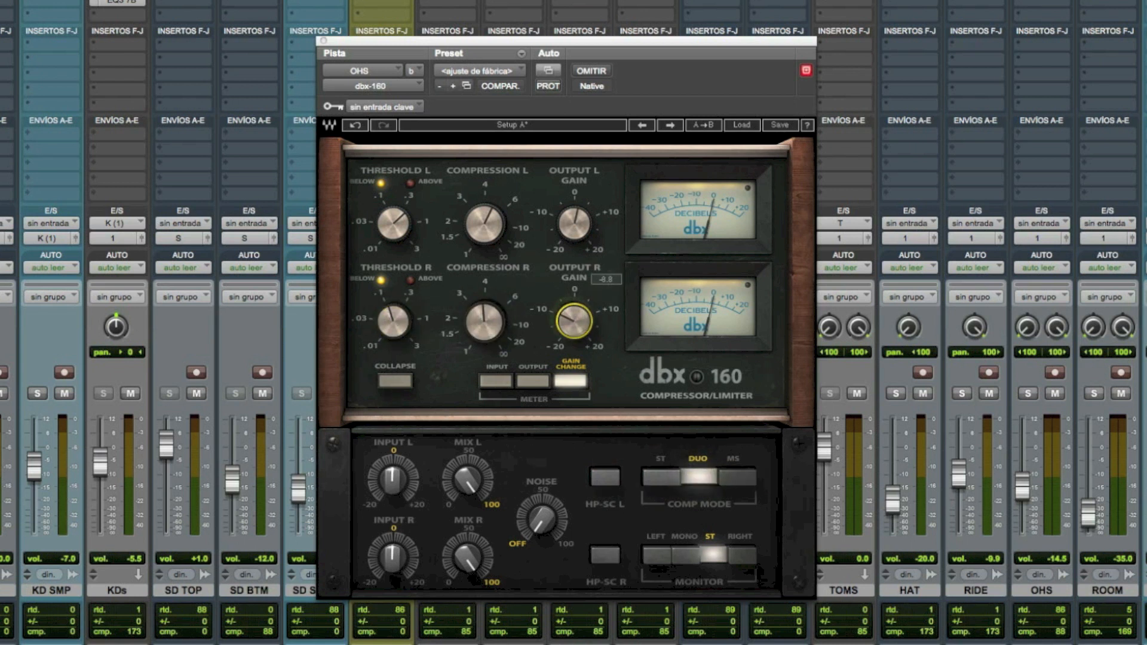
- Try different compression and threshold settings in the dbx-160's ST compressor mode, and return the mode to Duo
left_click(668, 485)
left_click_drag(484, 322, 484, 296)
mouse_move(394, 321)
left_mouse_down()
mouse_move(393, 338)
mouse_move(393, 317)
left_mouse_up()
left_click(695, 481)
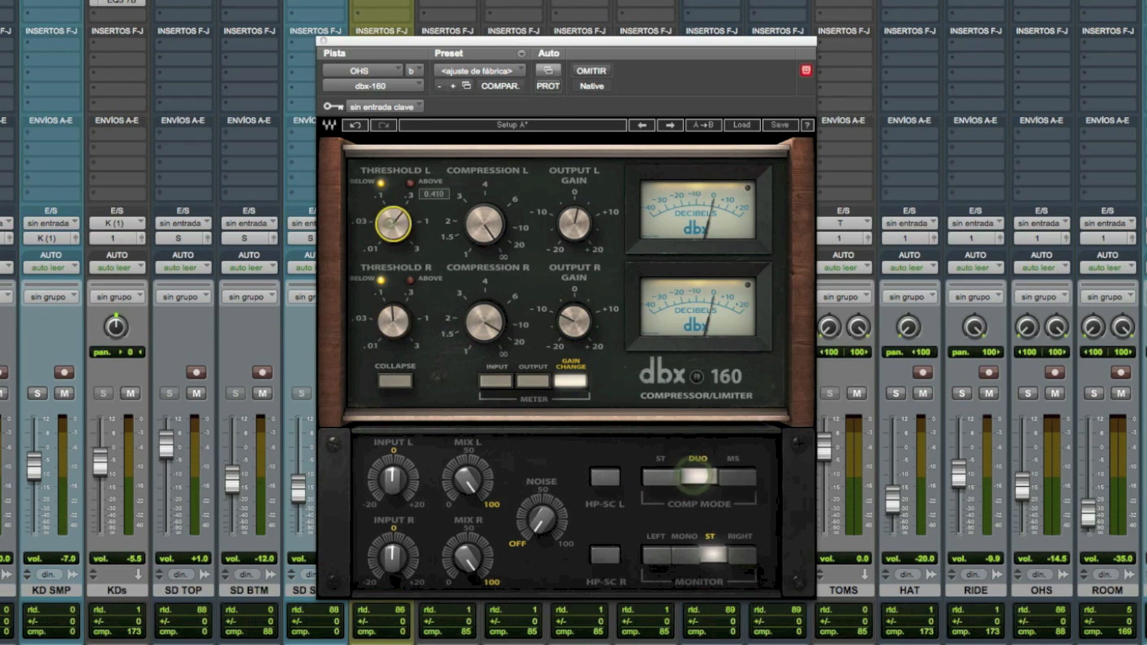
- Set the compressor mode to MS and adjust threshold, compression and output gain separately for mid and side, with side output gain at 0
left_click(738, 477)
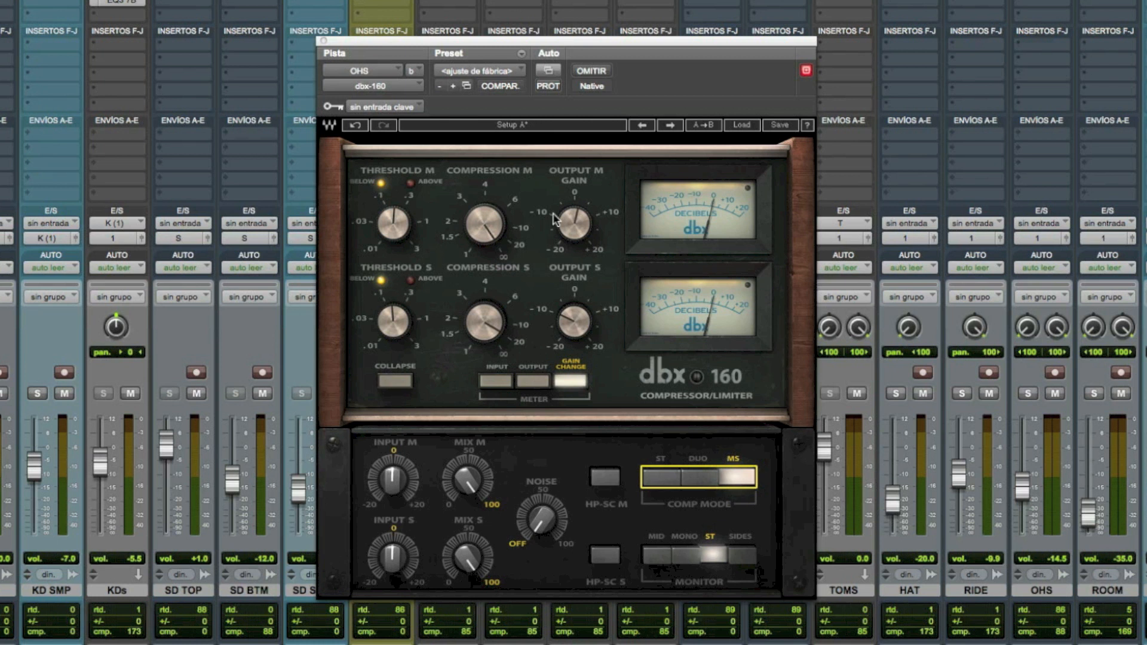
left_click(393, 224)
left_click_drag(385, 216, 386, 220)
mouse_move(483, 222)
left_mouse_down()
mouse_move(482, 263)
mouse_move(482, 223)
left_mouse_up()
left_click_drag(574, 228, 558, 241)
left_click_drag(418, 342, 418, 343)
left_click_drag(484, 323, 484, 344)
left_click_drag(574, 322, 574, 322)
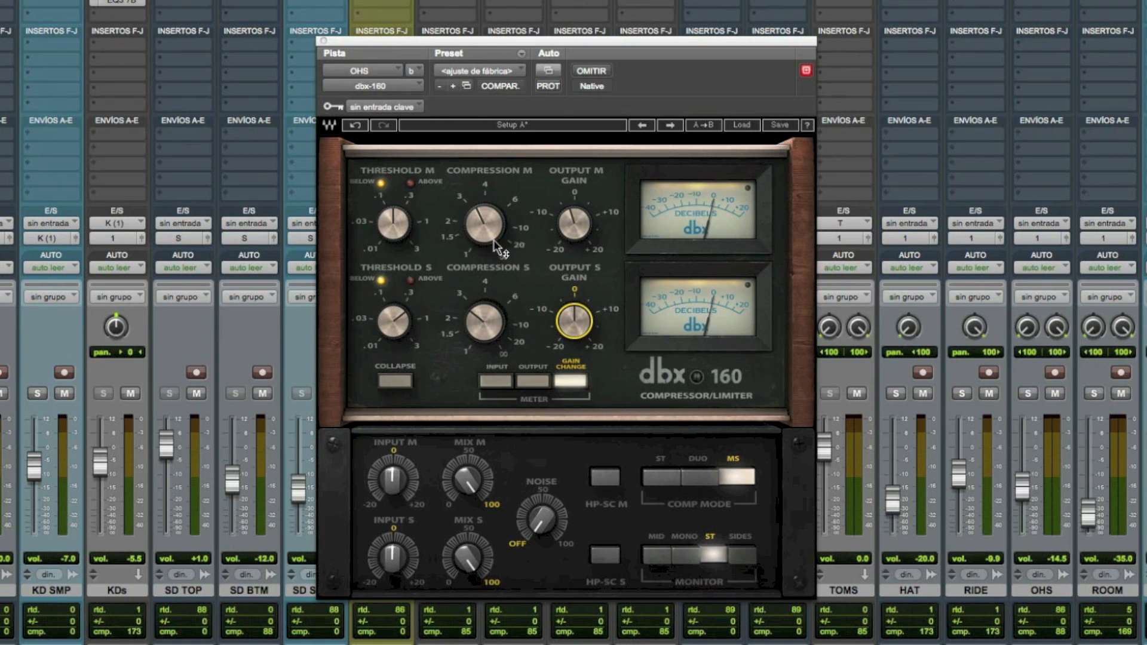
mouse_move(493, 239)
- Return the compressor mode to ST and audition the soloed OHS track with left, right and mono monitoring
left_click(674, 480)
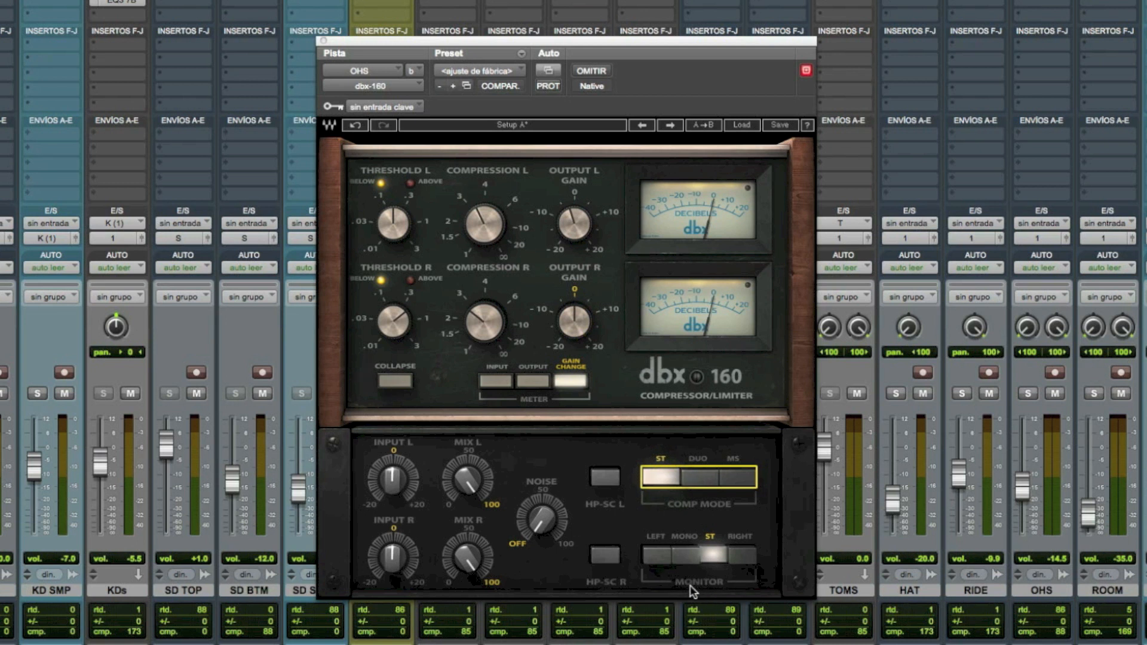
left_click(657, 557)
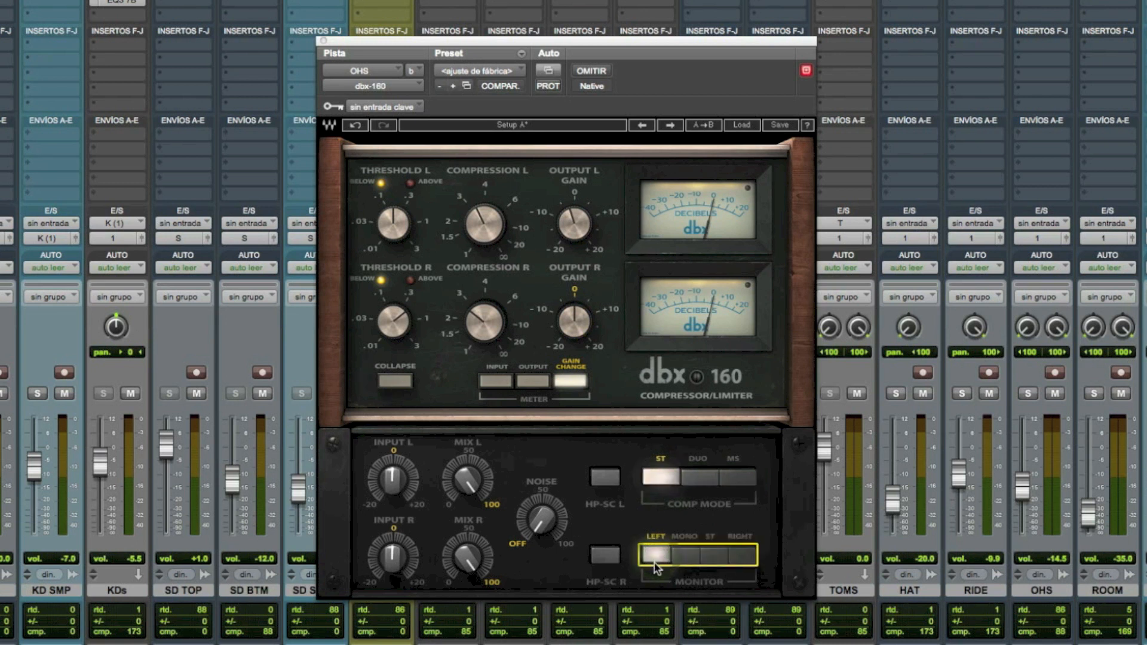
left_click(1028, 393)
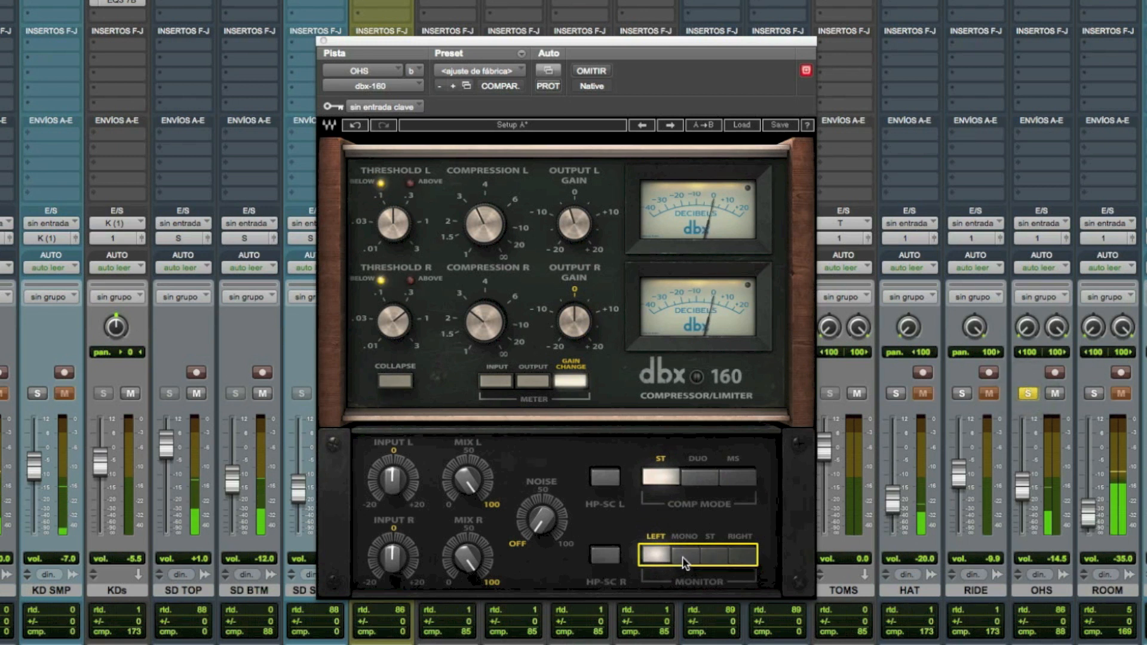
left_click(743, 558)
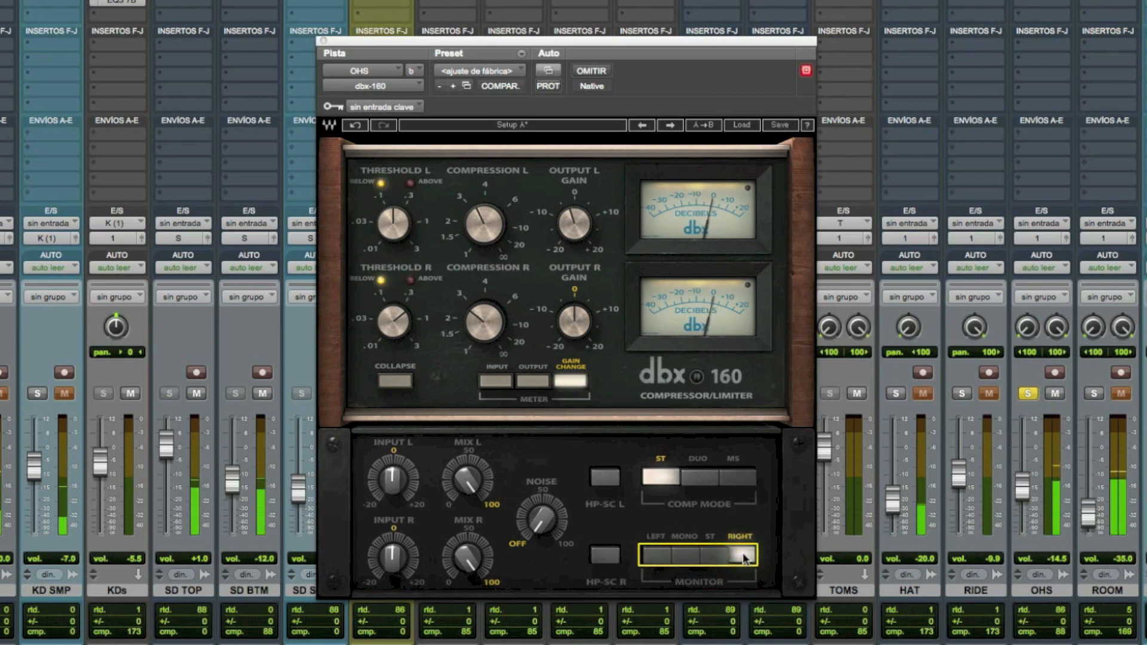
left_click(707, 556)
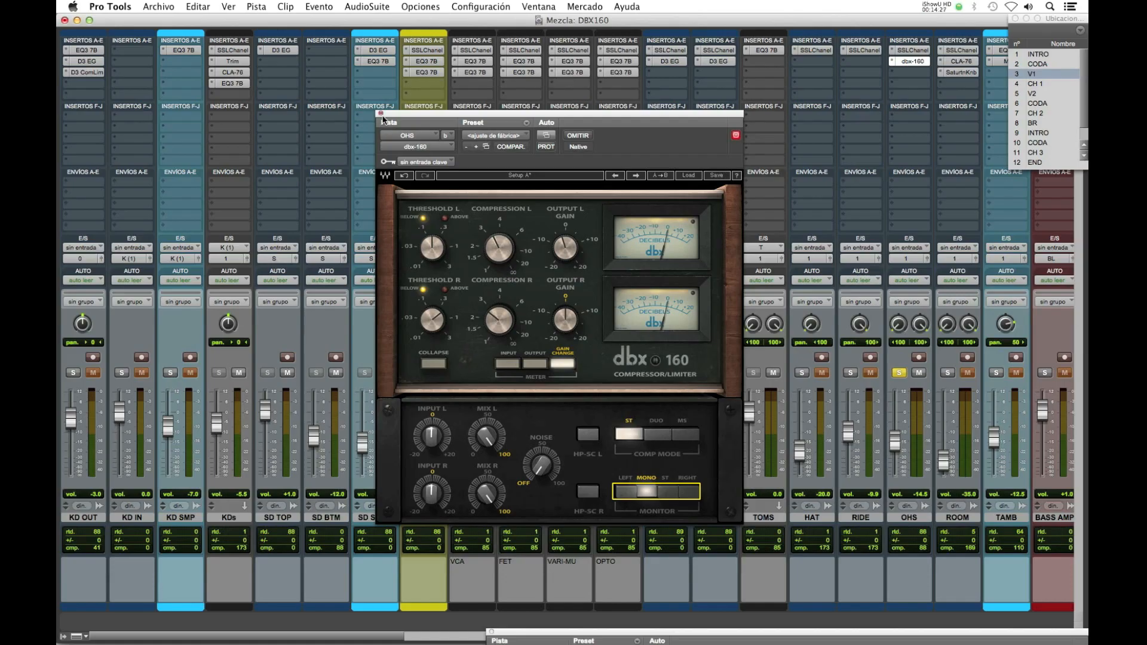
- Close the OHS track's dbx-160 window and turn off the solo on OHS
left_click(382, 114)
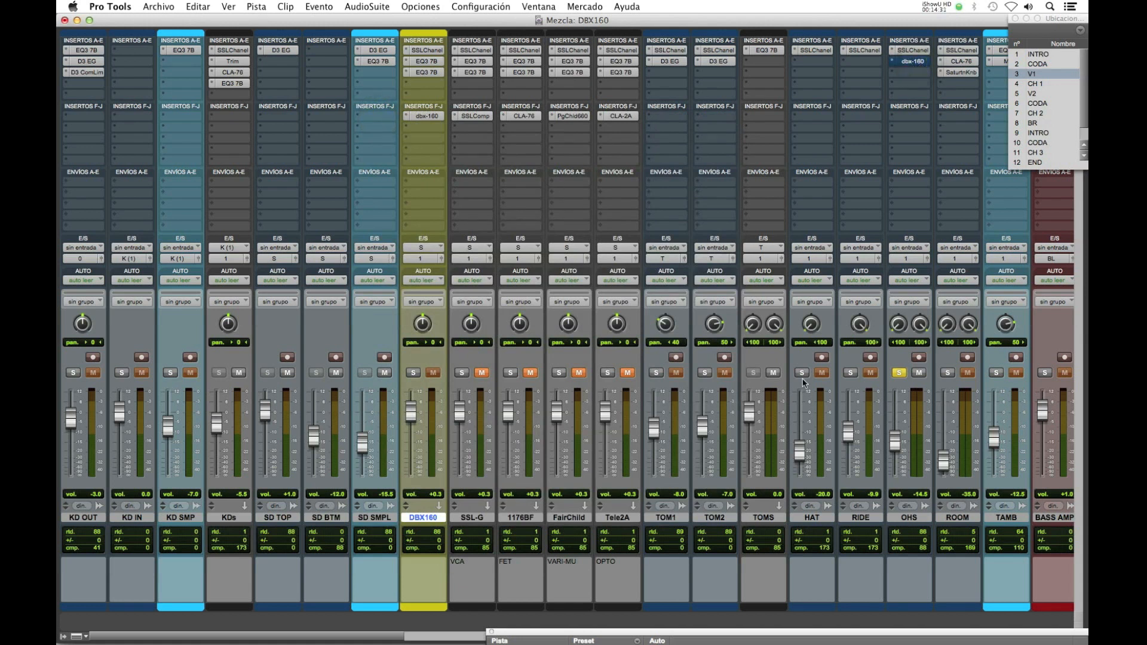
left_click(898, 374)
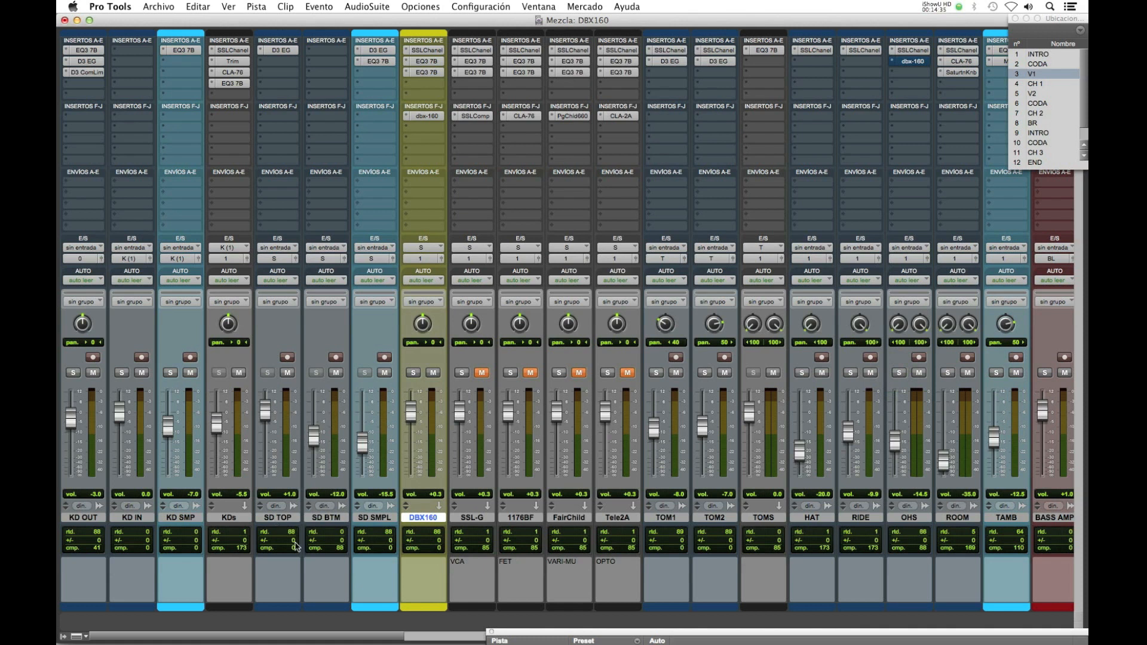
- Point out the SD TOP, SD BTM and SD SMPL snare tracks by selecting them, ending with the DBX160 track selected
left_click(276, 519)
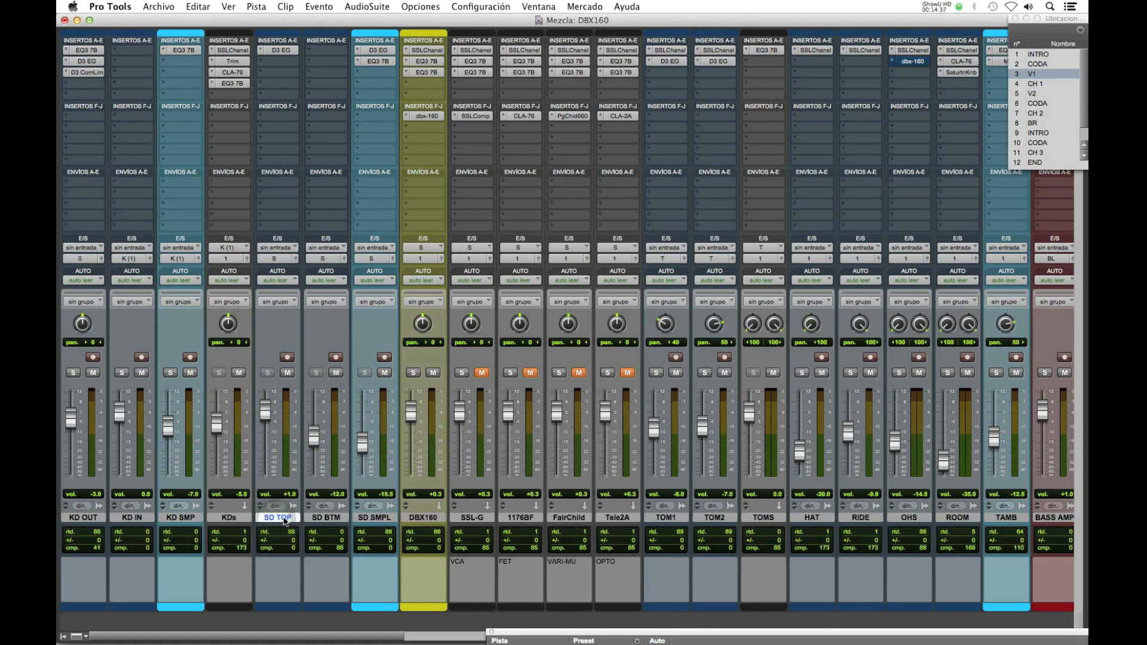
left_click(336, 519)
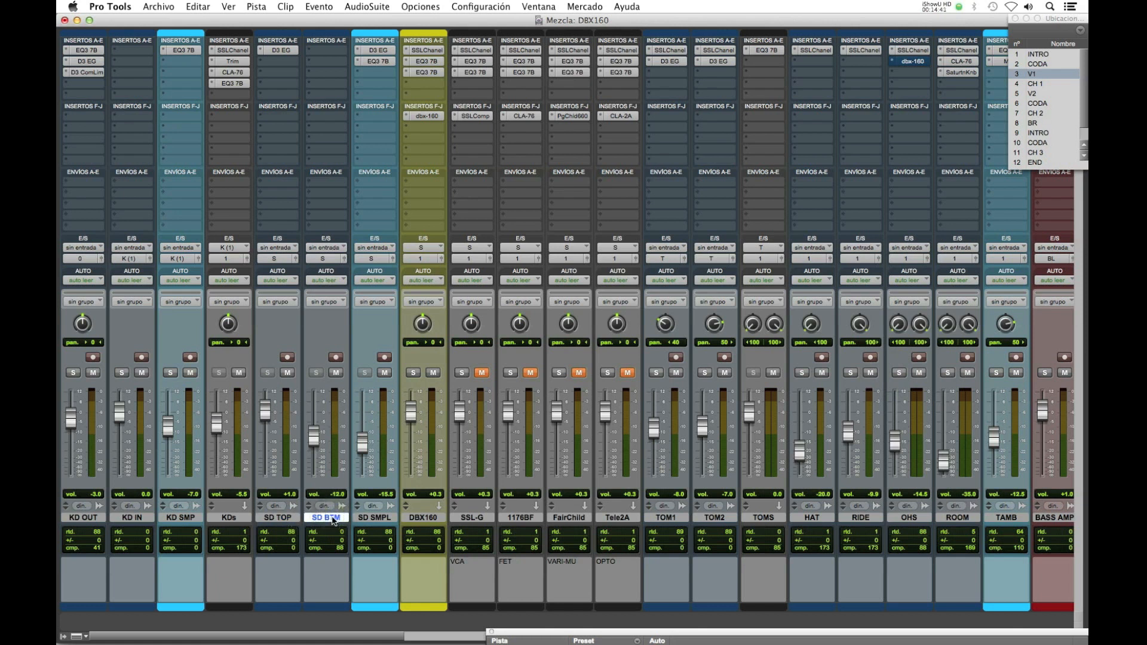
left_click(370, 519)
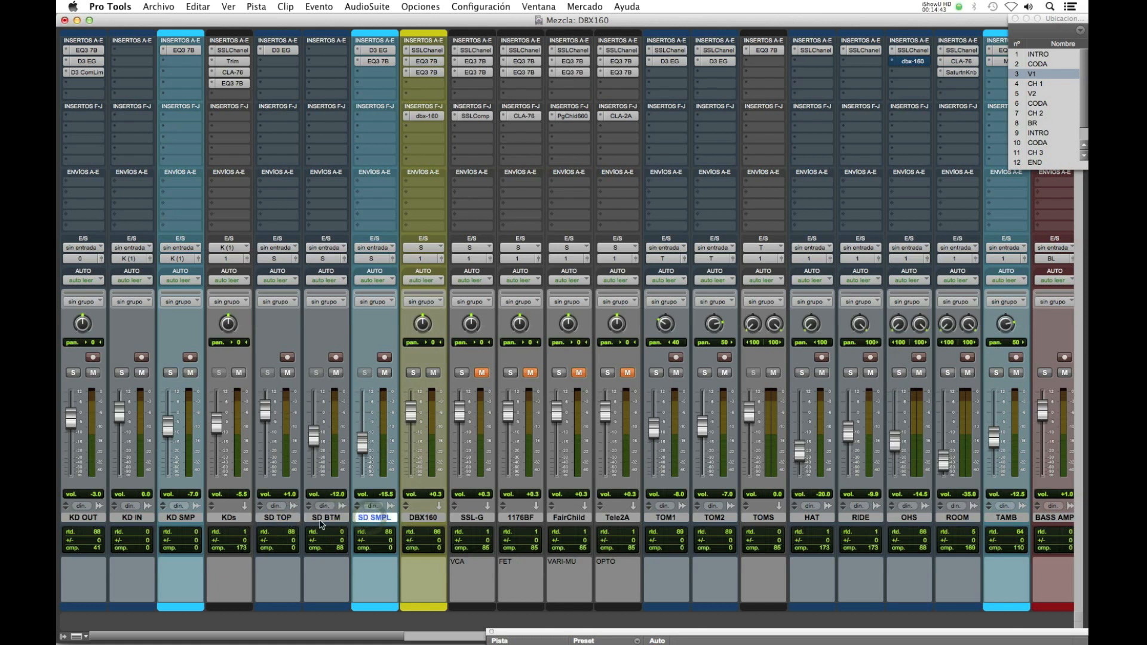
left_click(284, 518, "shift")
left_click(425, 518)
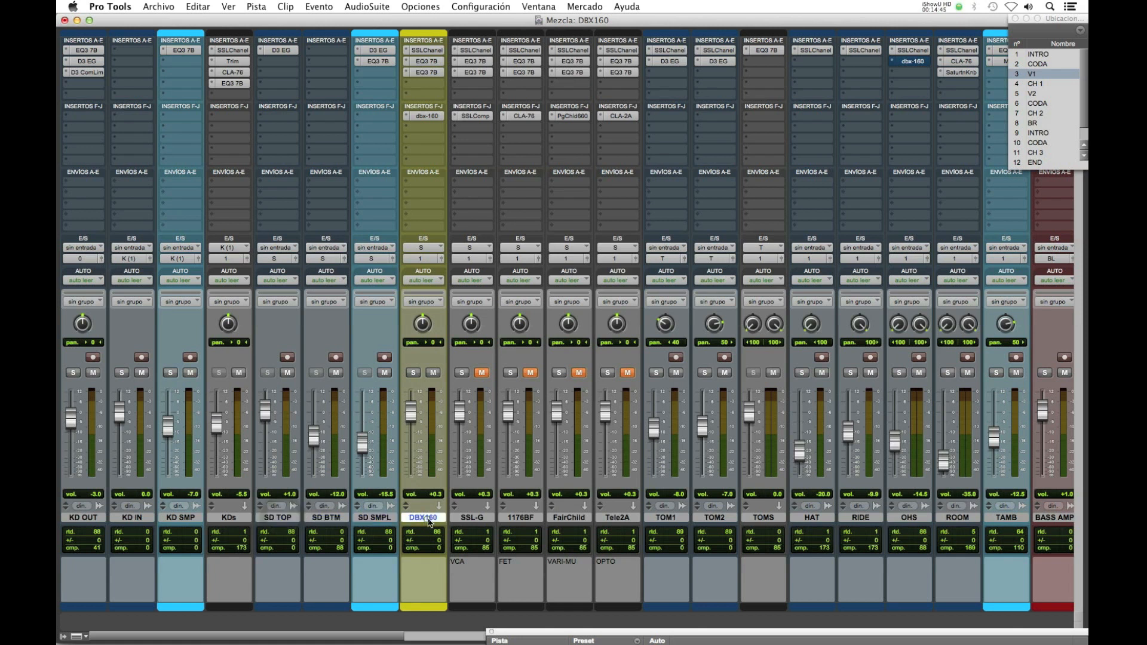
- Open the dbx-160 insert on the DBX160 track and look through its factory presets, keeping the Snare preset
left_click(428, 116)
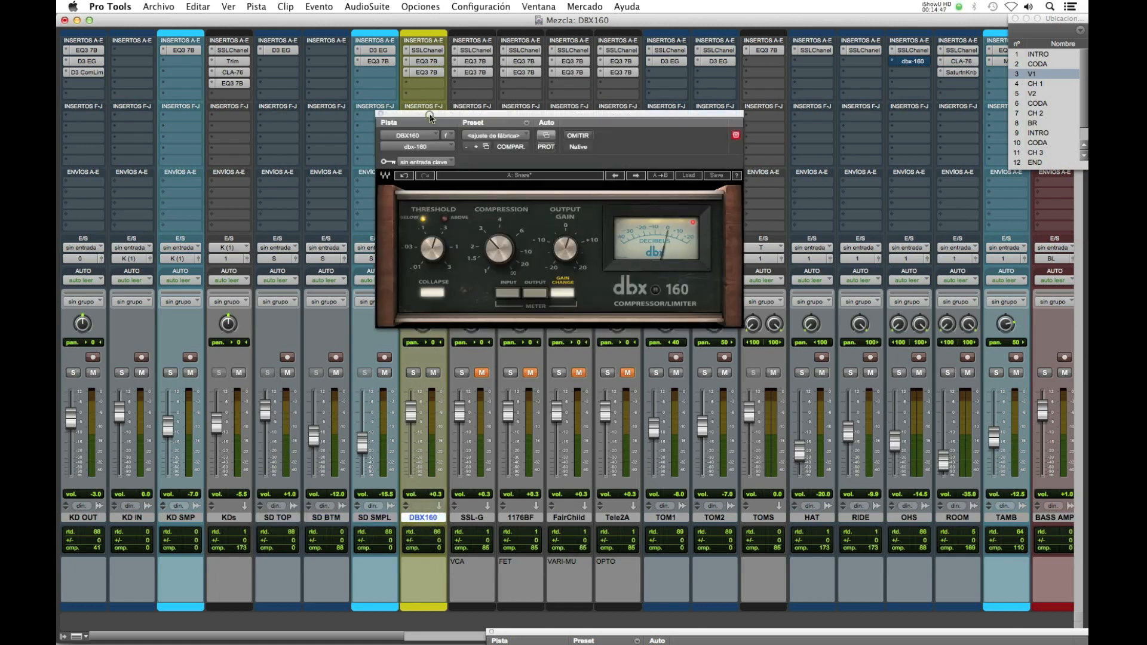
left_click_drag(439, 118, 470, 143)
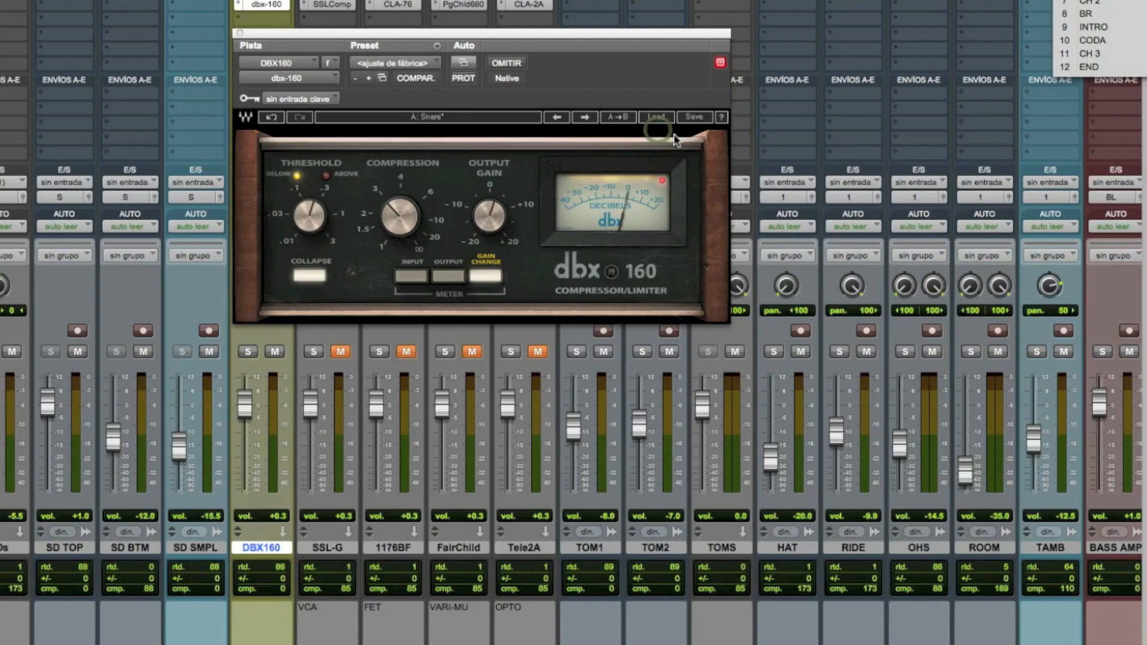
left_click(715, 199)
scroll(747, 432, "down", 1)
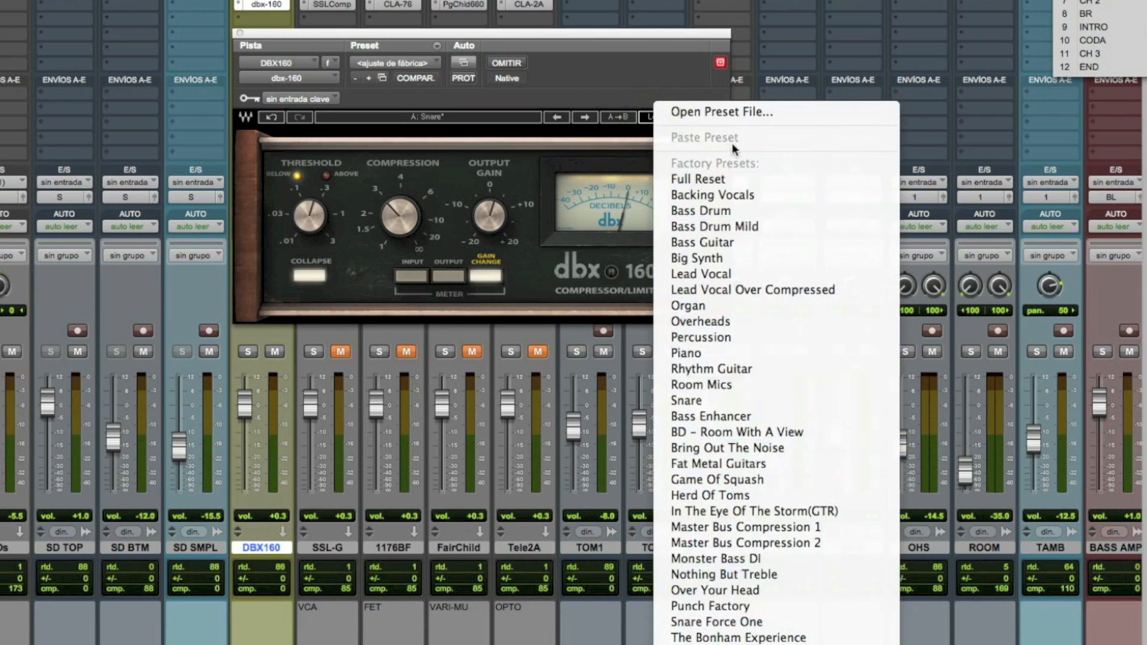
left_click(711, 226)
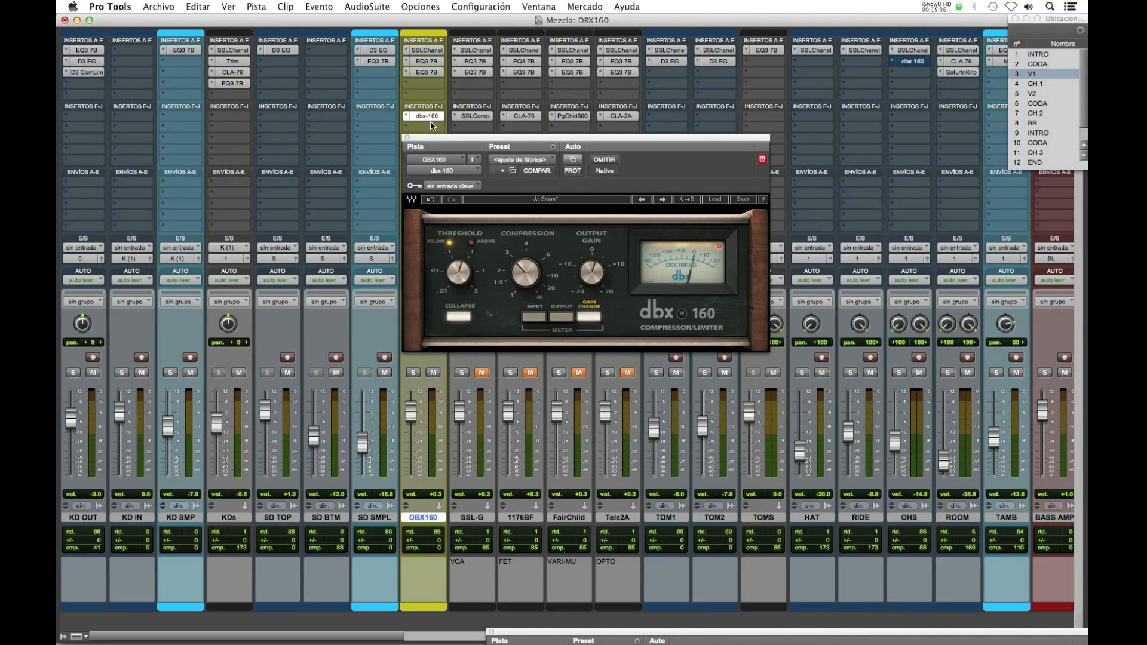
- Compare the snare with the DBX160 track's compressor bypassed and active several times, ending with the effect active
left_click(604, 159)
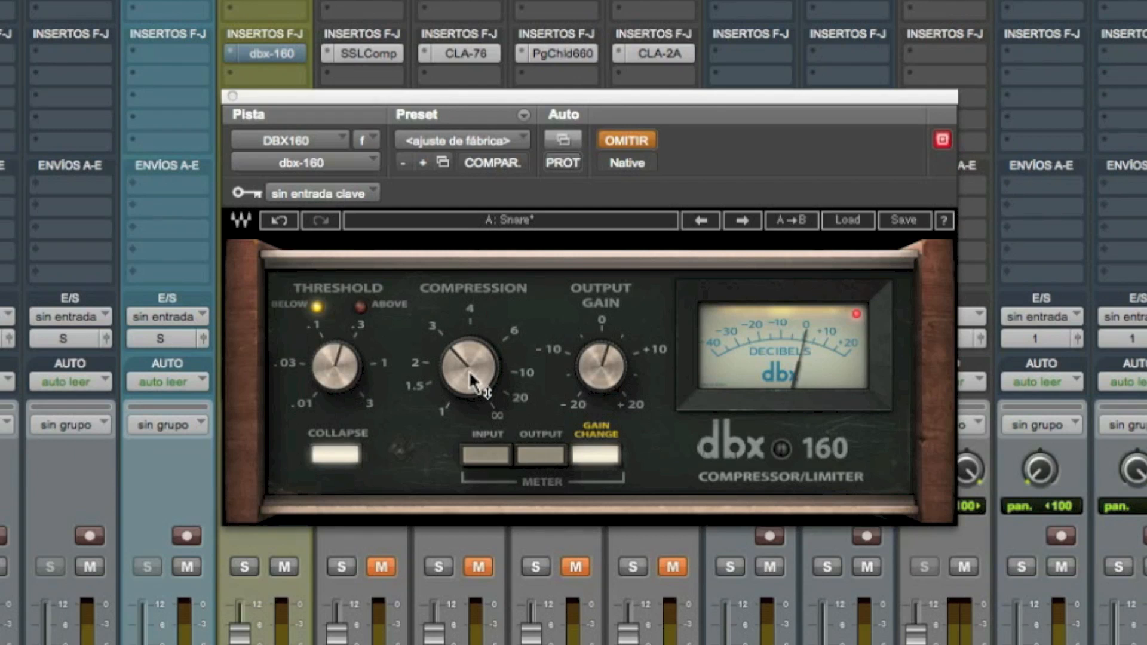
mouse_move(527, 279)
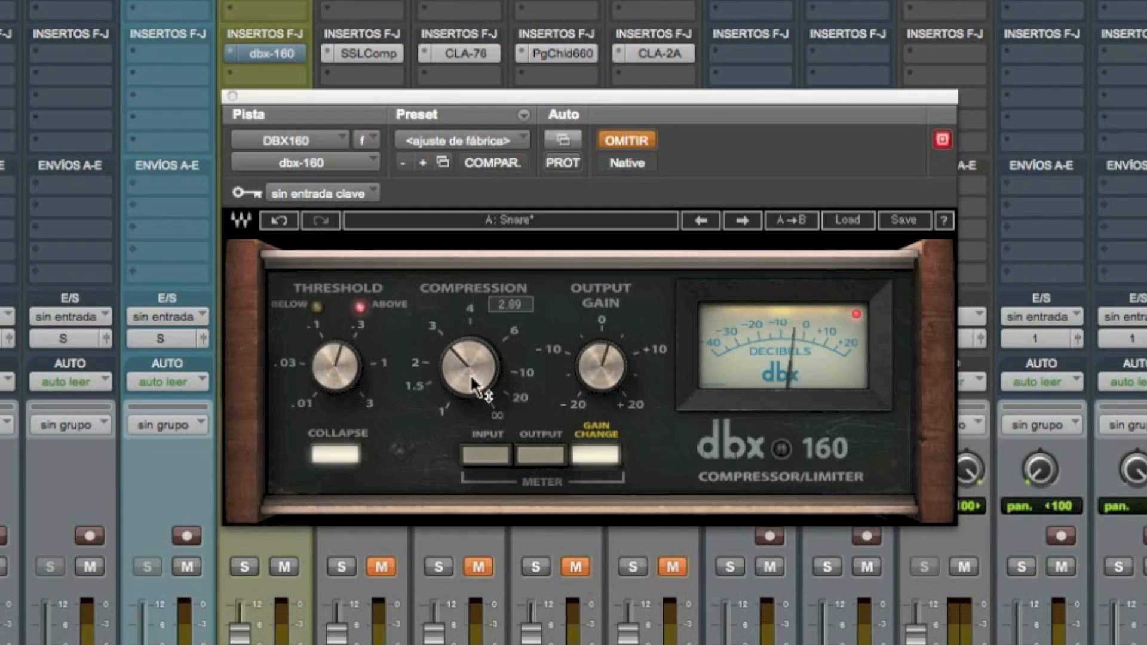
left_click(627, 141)
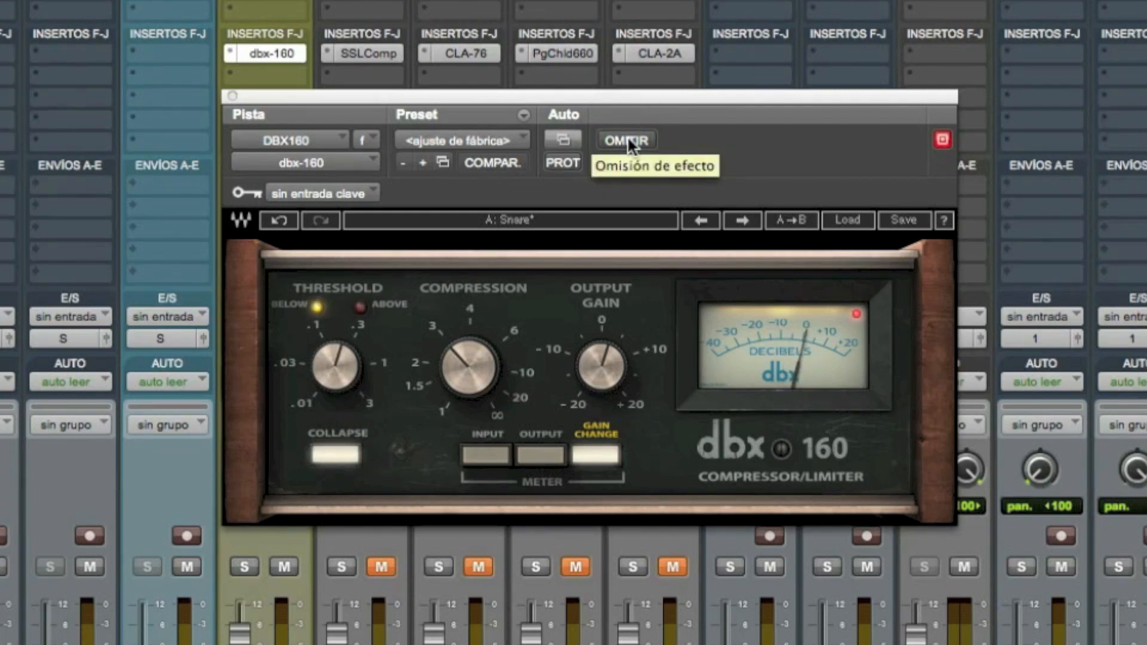
left_click(627, 139)
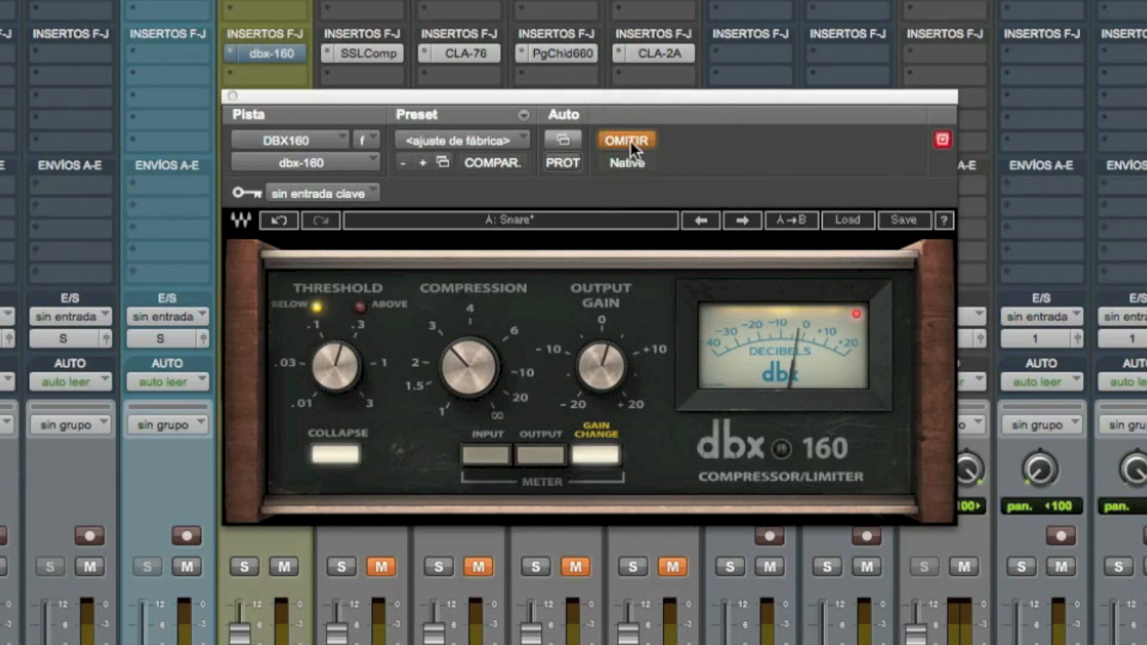
left_click(629, 139)
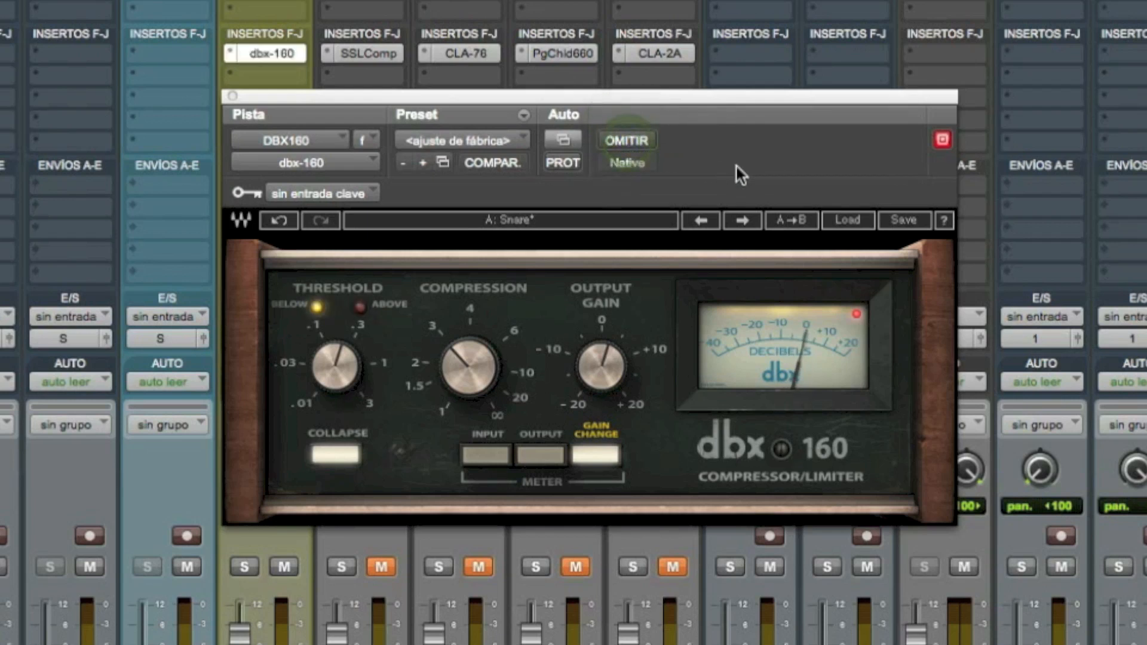
left_click(639, 143)
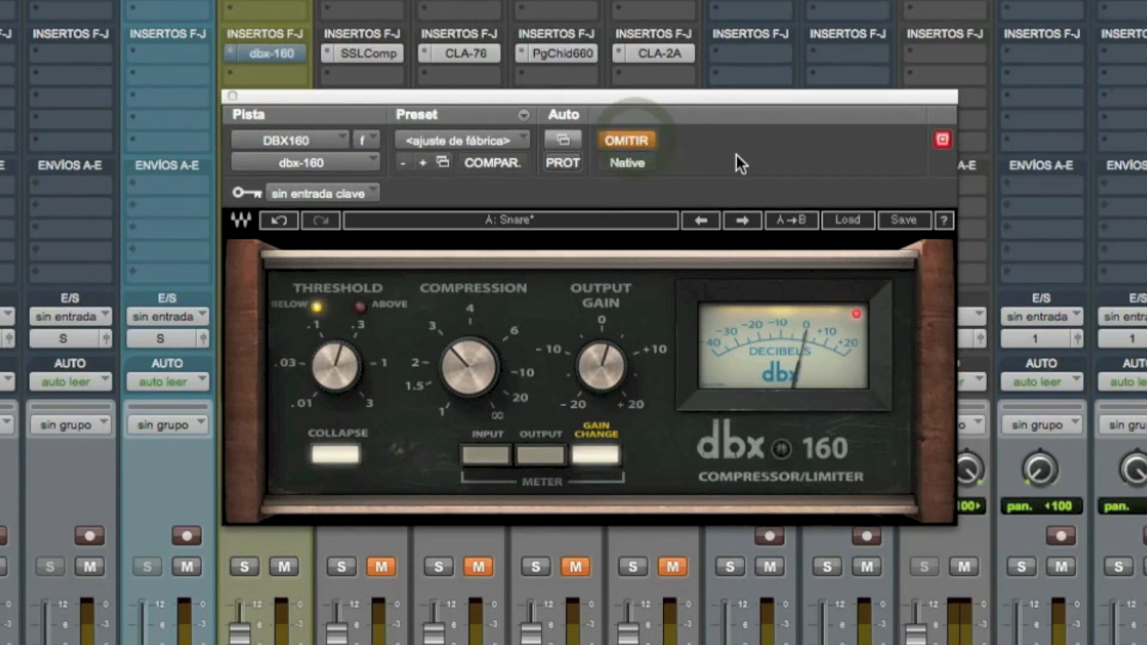
left_click(628, 139)
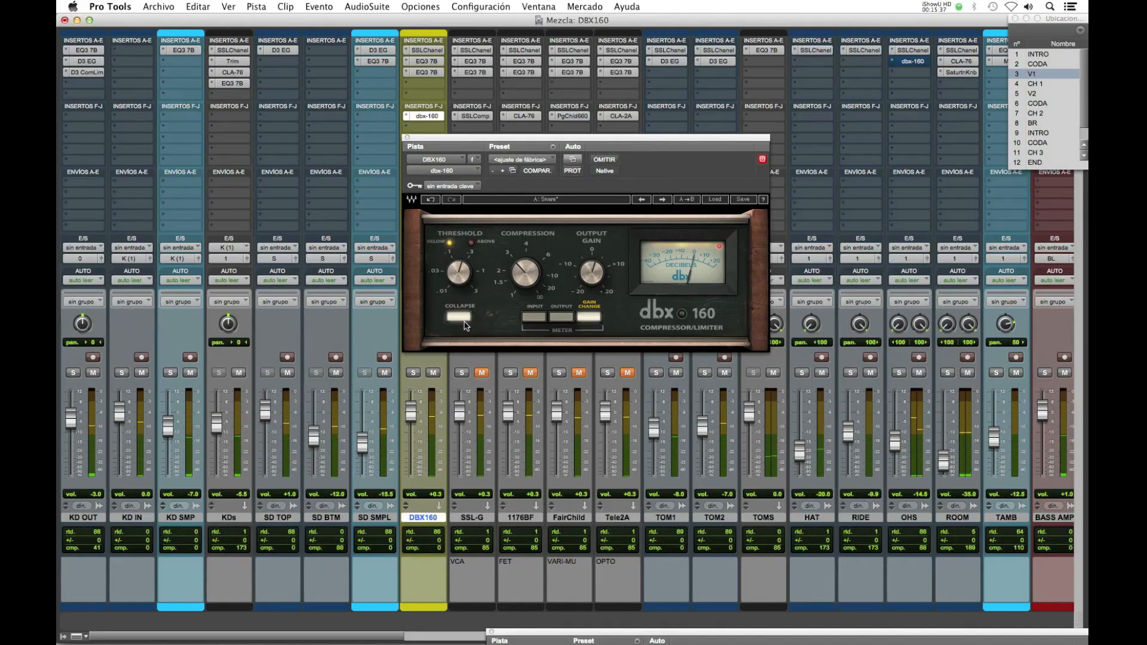
- Expand the collapsed section of the snare's dbx-160, try the input at 10.7 and reset it to 0
left_click(465, 323)
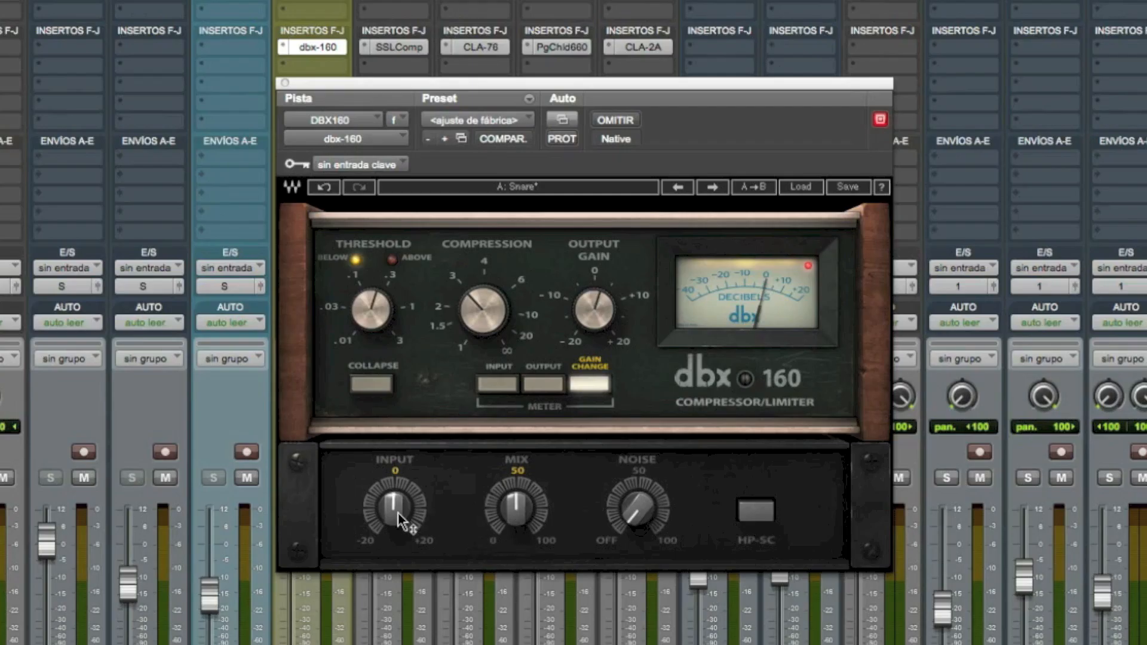
mouse_move(395, 512)
left_click_drag(396, 512, 396, 473)
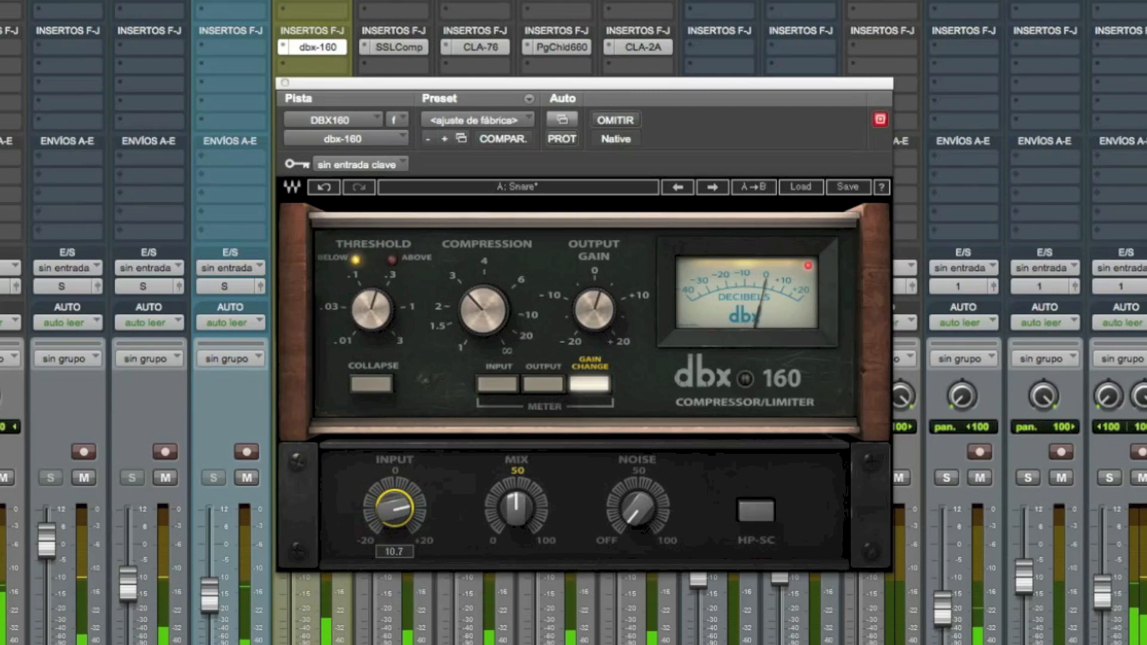
left_click(396, 516, "alt")
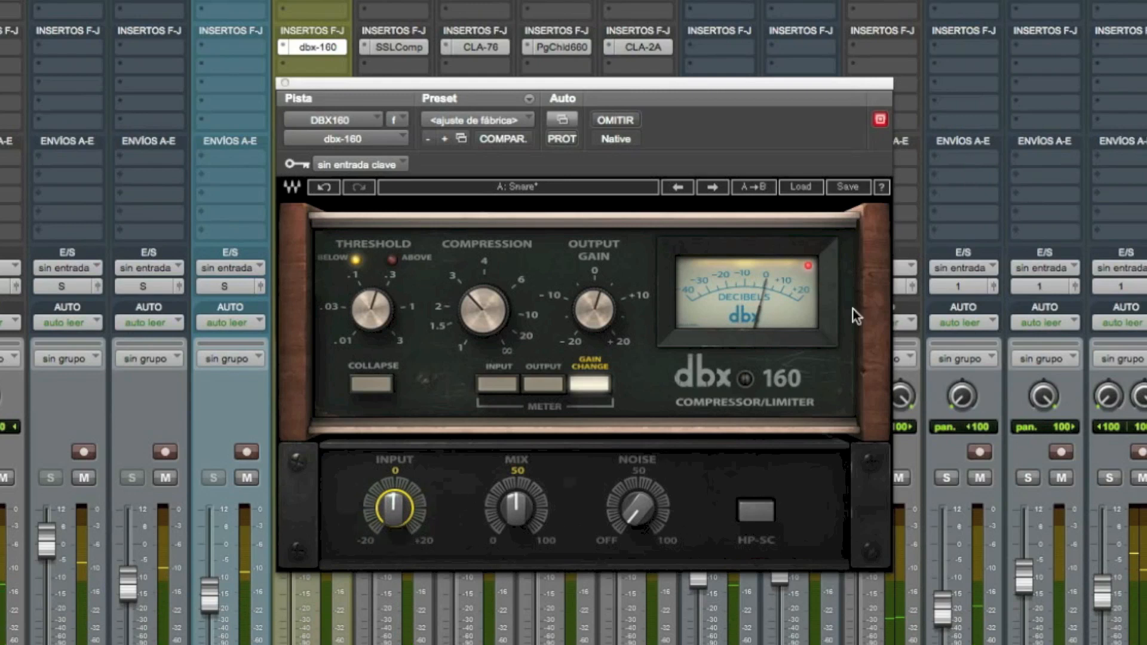
- Clear the meter's clip indicator and repeatedly bypass and re-enable the snare's dbx-160 at 50% mix to compare the sound
left_click(808, 267)
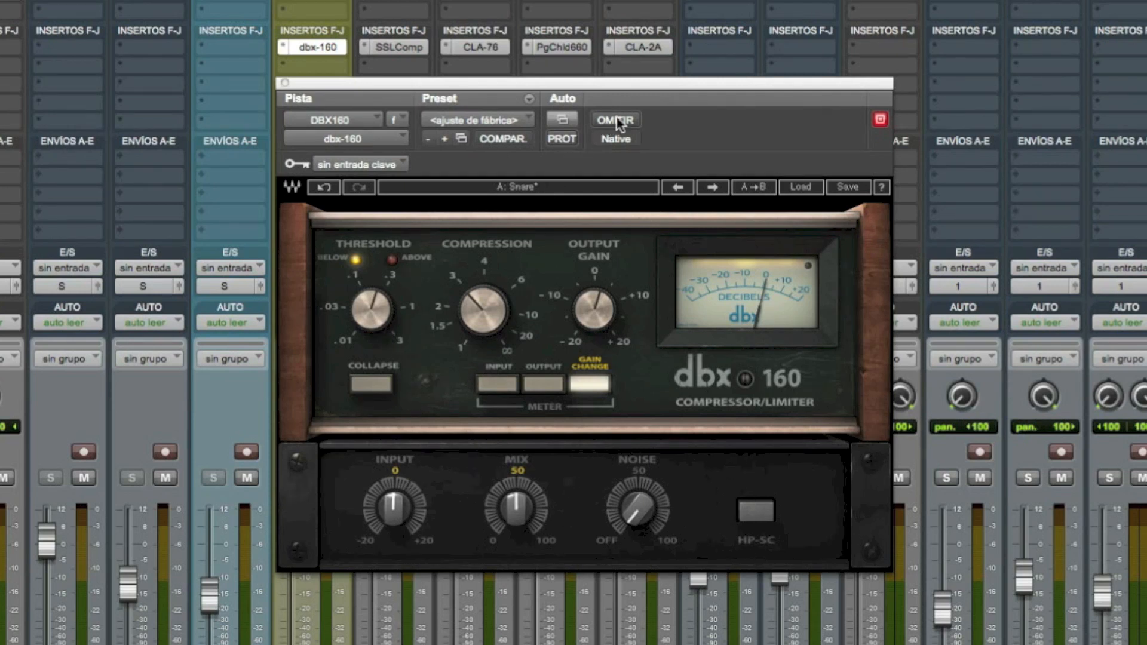
mouse_move(382, 323)
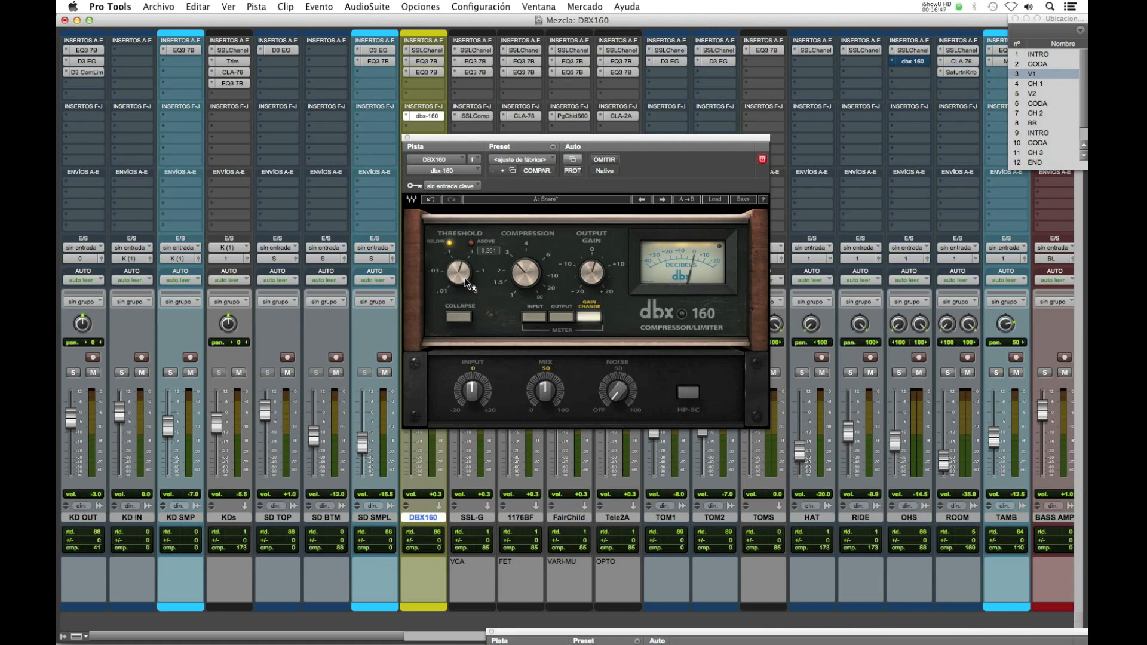
mouse_move(460, 287)
mouse_move(523, 289)
left_click(607, 160)
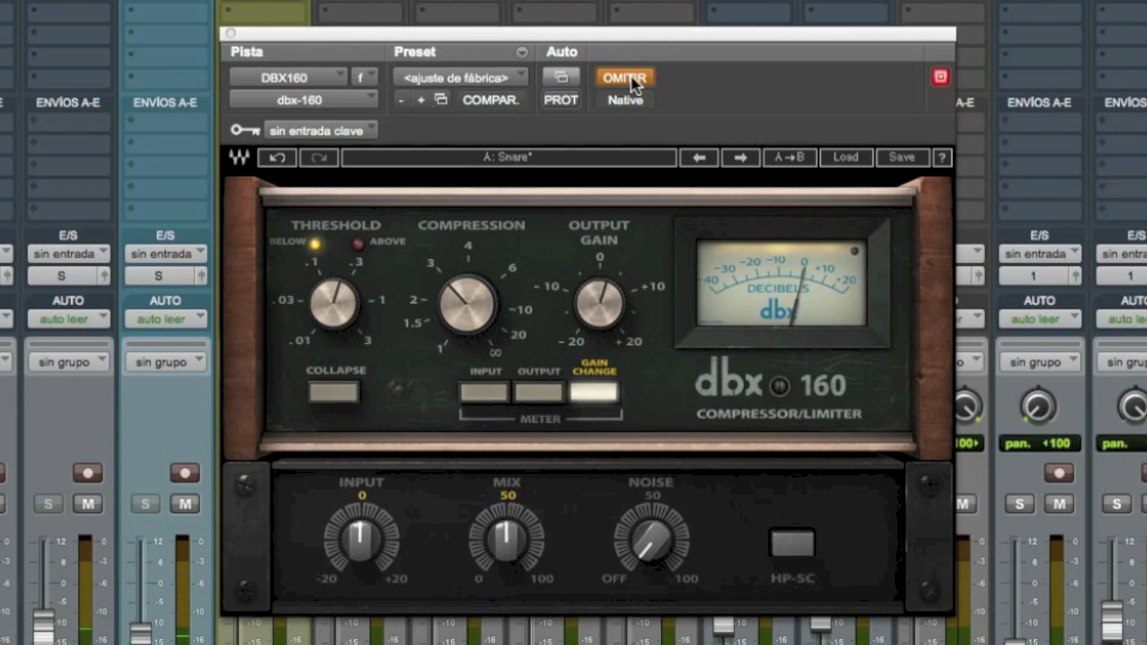
left_click(631, 76)
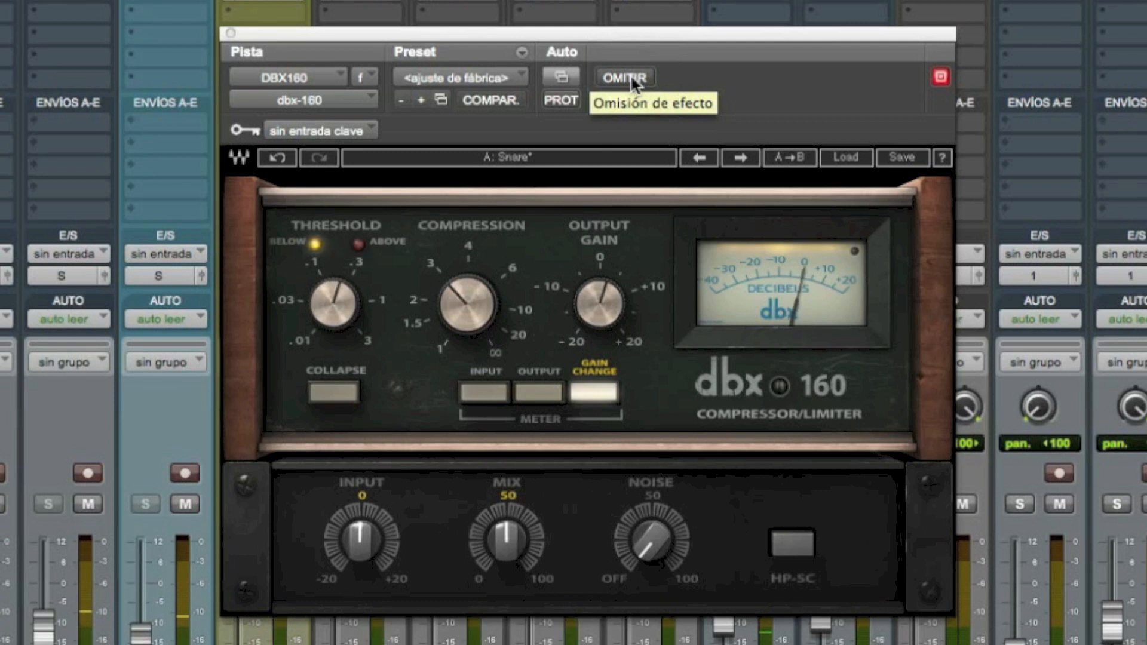
left_click(629, 74)
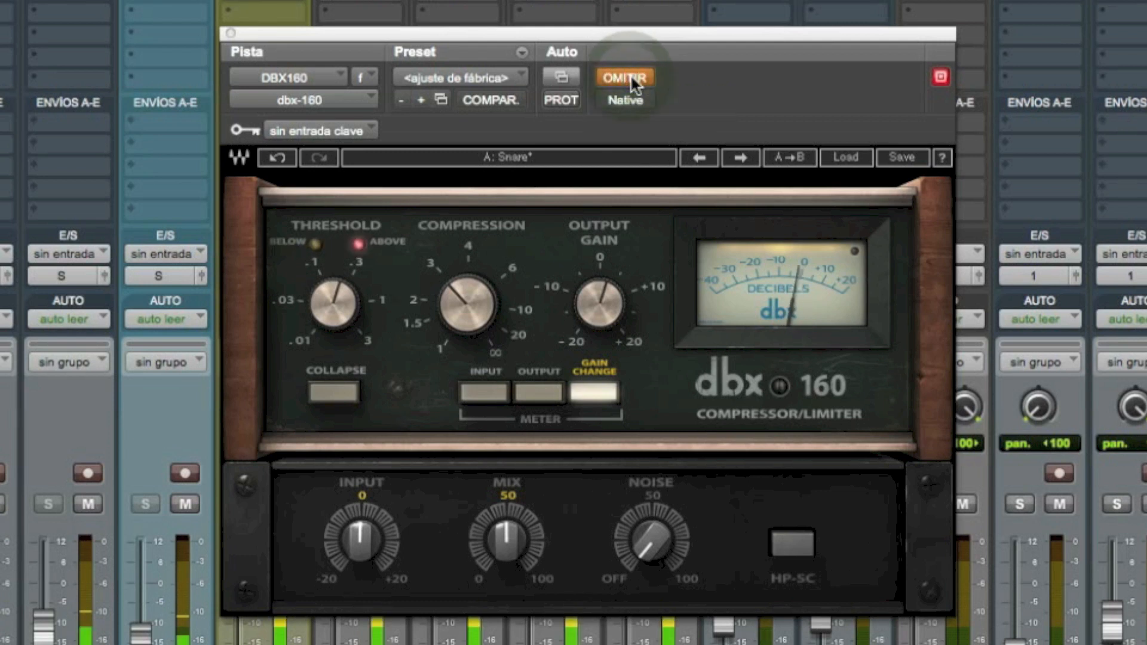
left_click(630, 74)
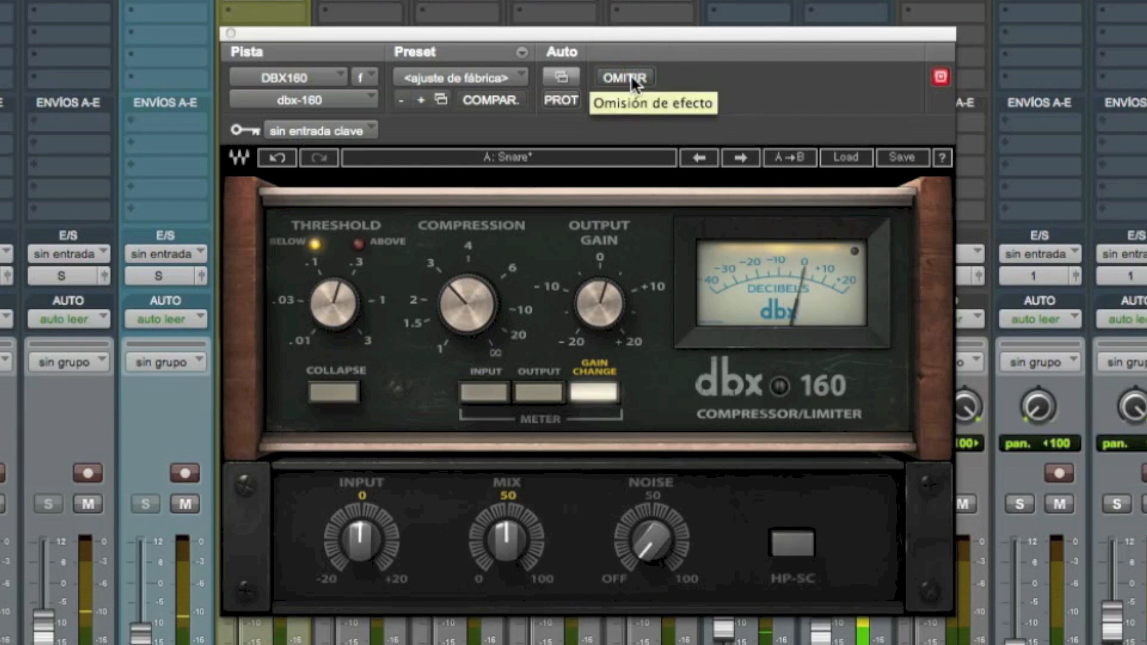
left_click(632, 77)
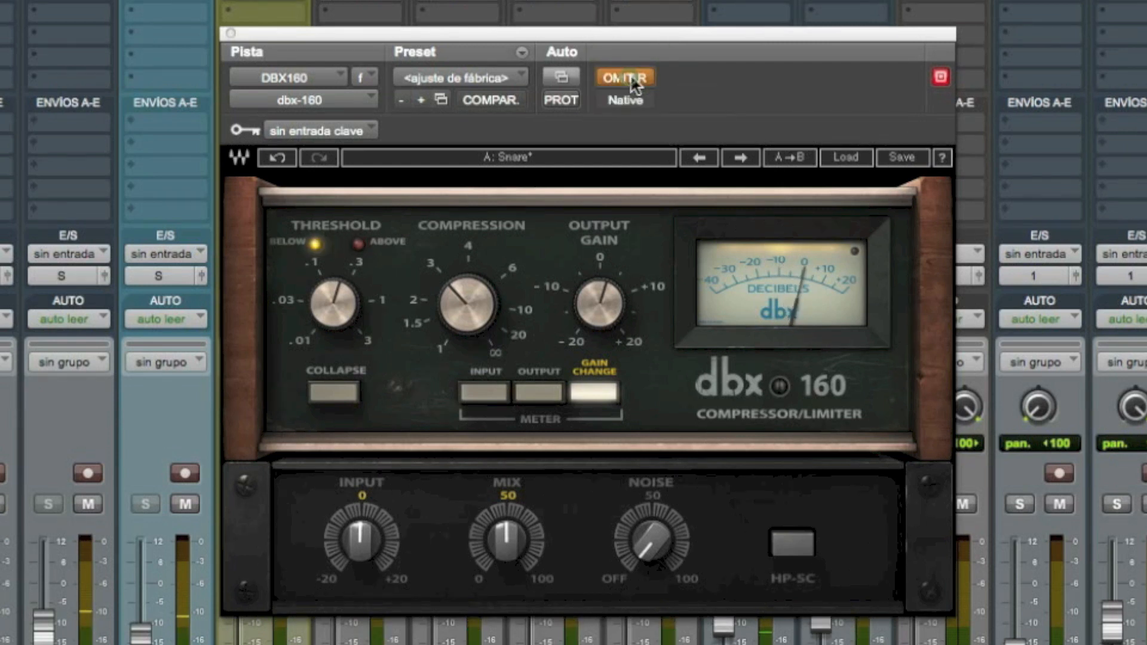
- Re-enable the DBX160 track's compressor and view its window side by side with the SSL-G track's SSLComp
left_click(631, 78)
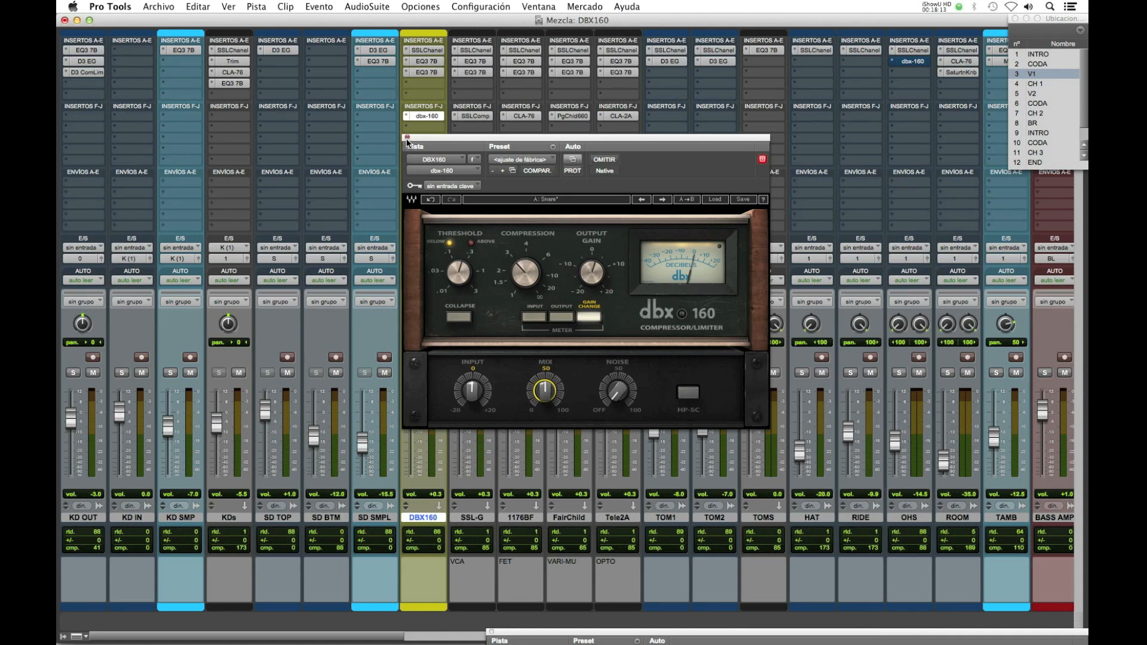
left_click(762, 159)
left_click_drag(747, 144, 638, 95)
left_click(476, 116)
left_click_drag(430, 160, 537, 153)
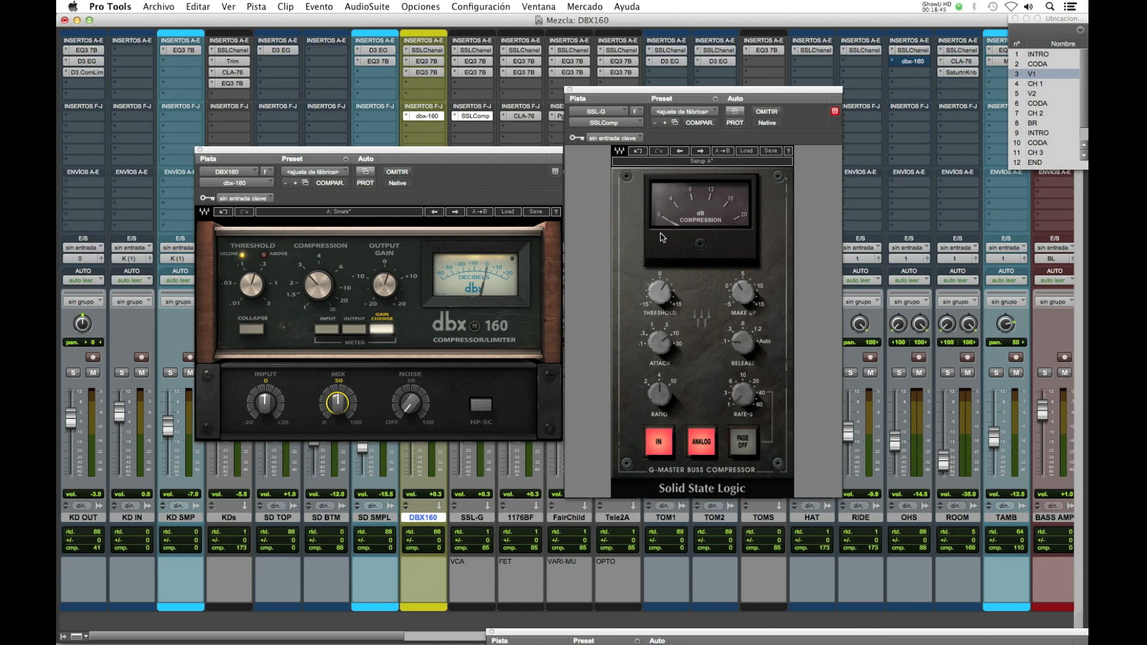
left_click(568, 91)
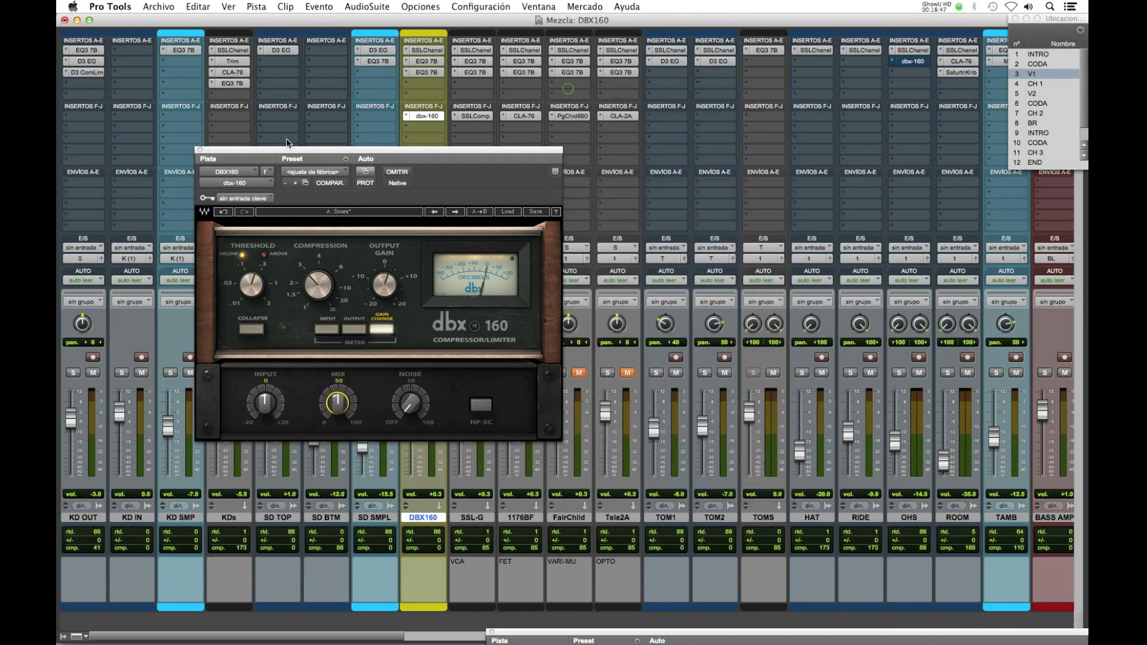
left_click(200, 150)
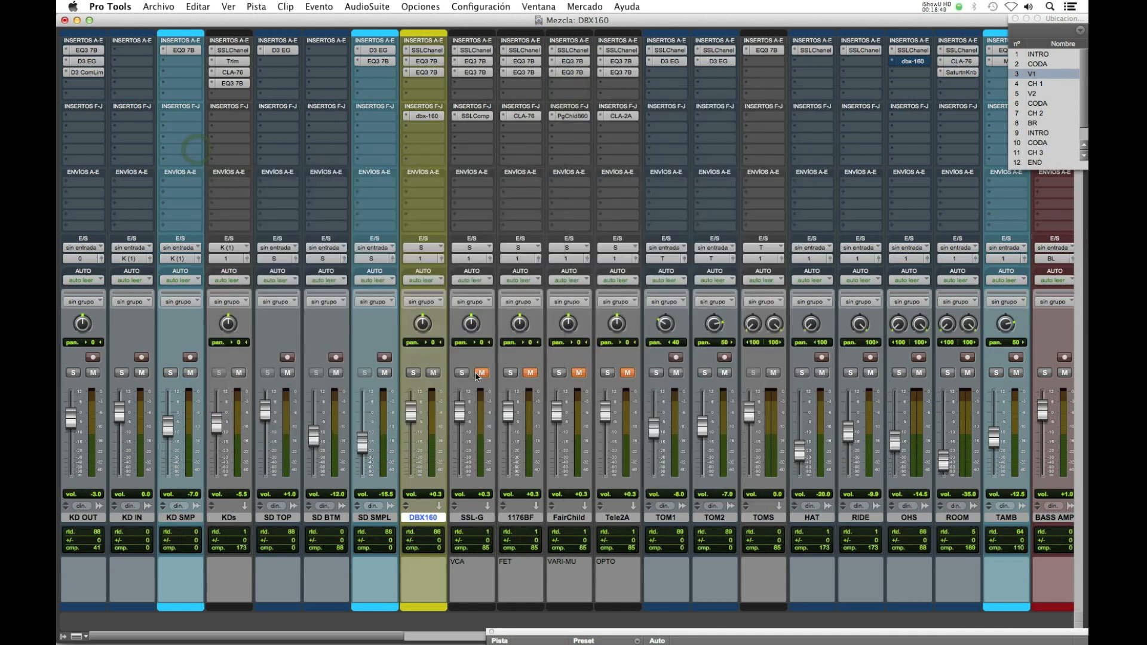
- Unmute the SSL-G track and alternate solo between it and DBX160 to compare the snare, ending with DBX160 soloed
left_click(481, 372)
left_click(414, 372)
left_click(461, 372)
left_click(413, 372)
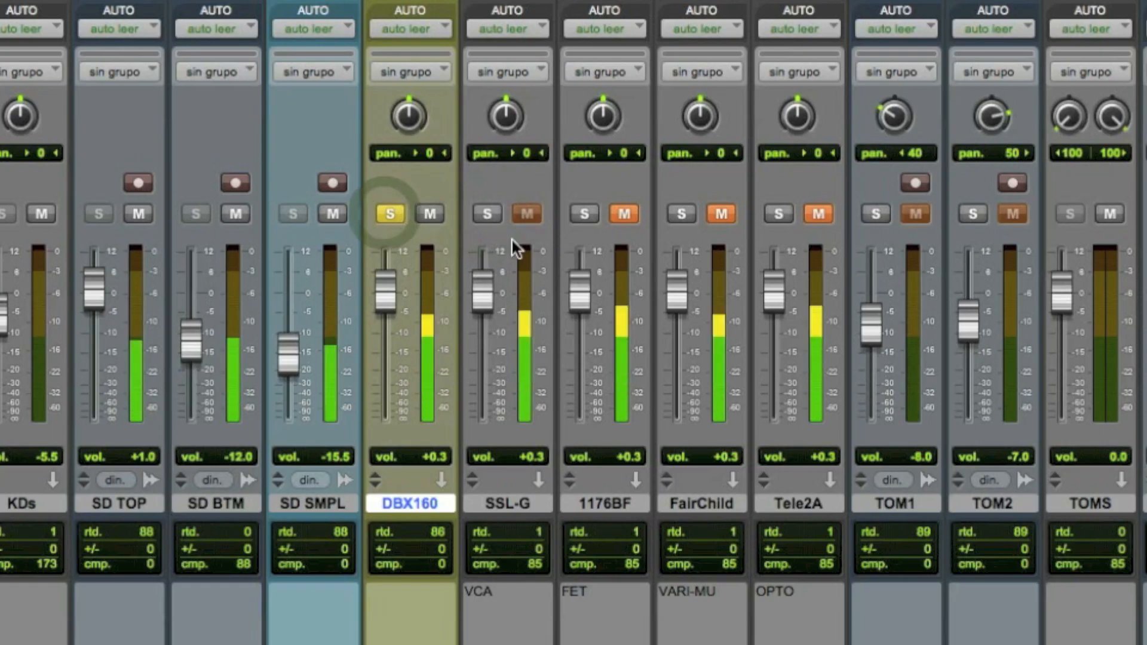
left_click(481, 213)
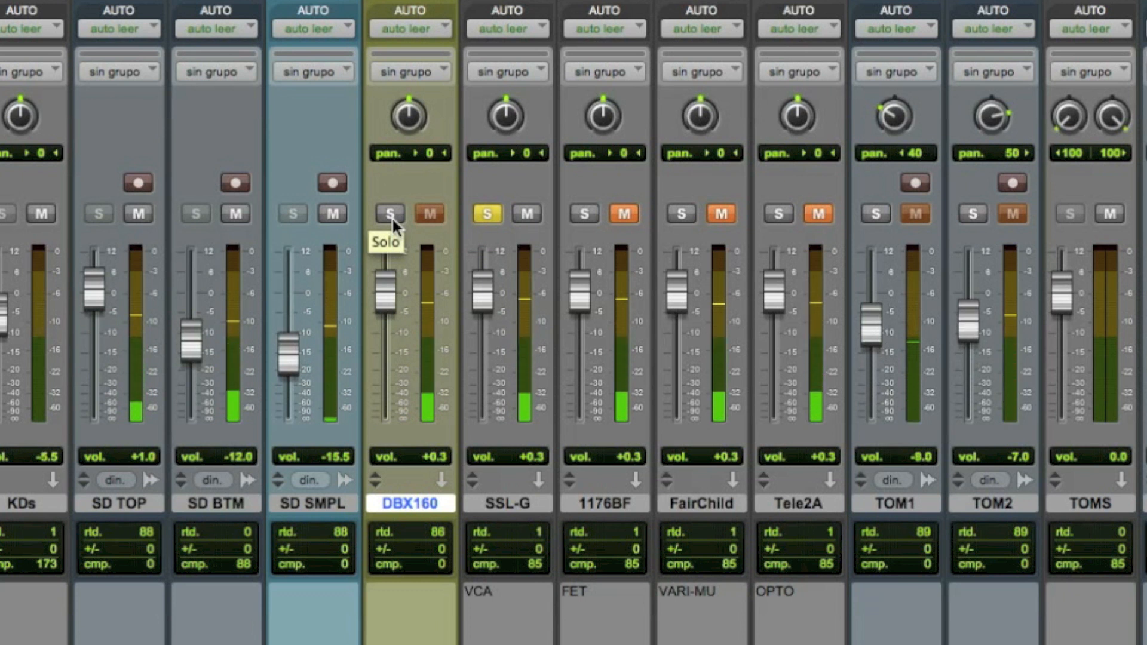
left_click(392, 217)
left_click(477, 215)
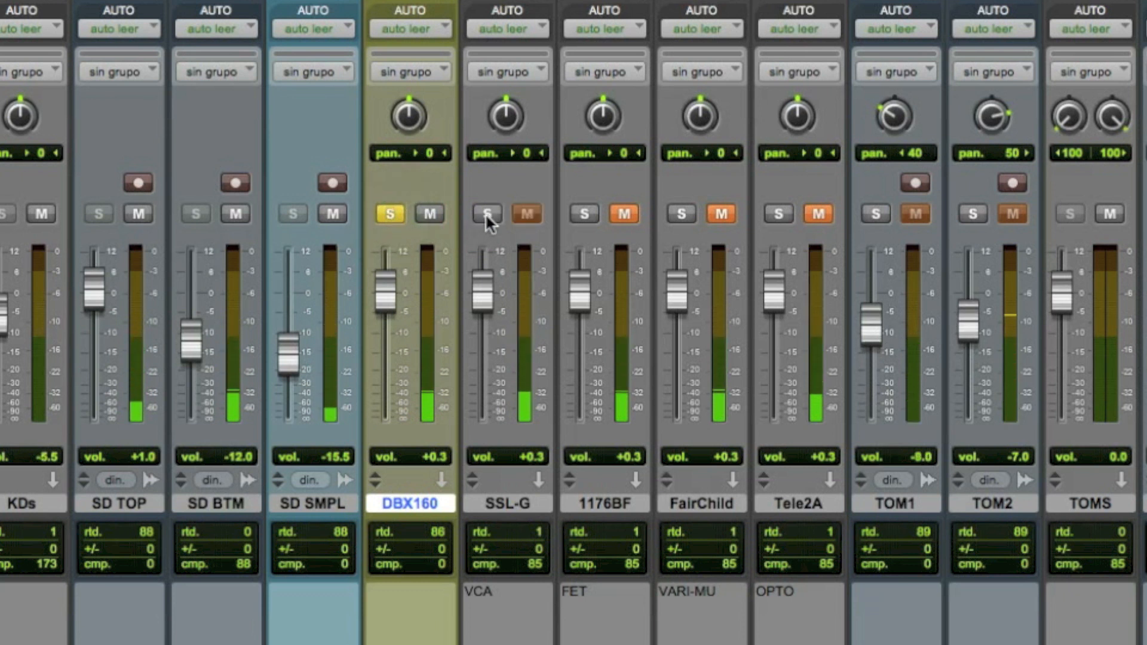
left_click(393, 212)
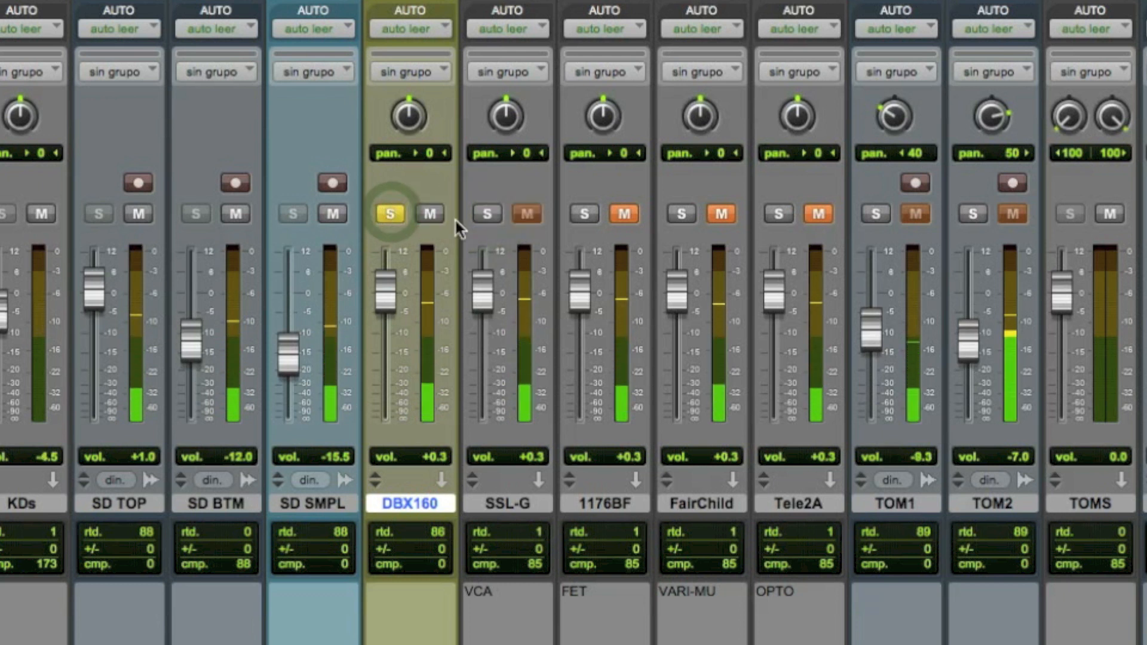
left_click(485, 215)
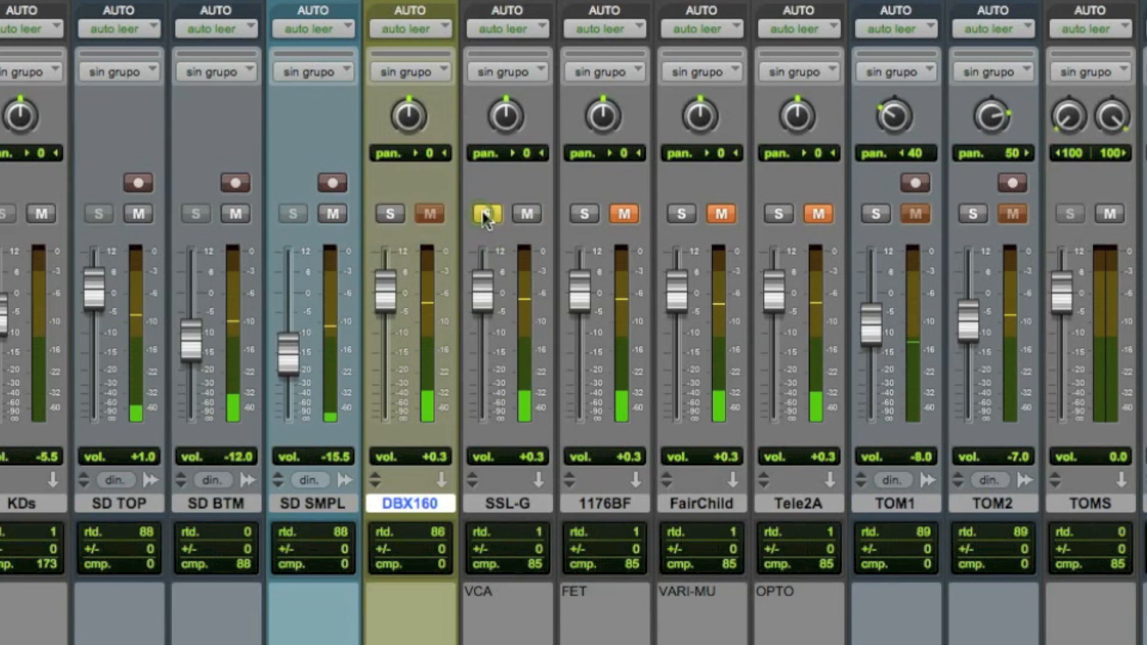
left_click(385, 213)
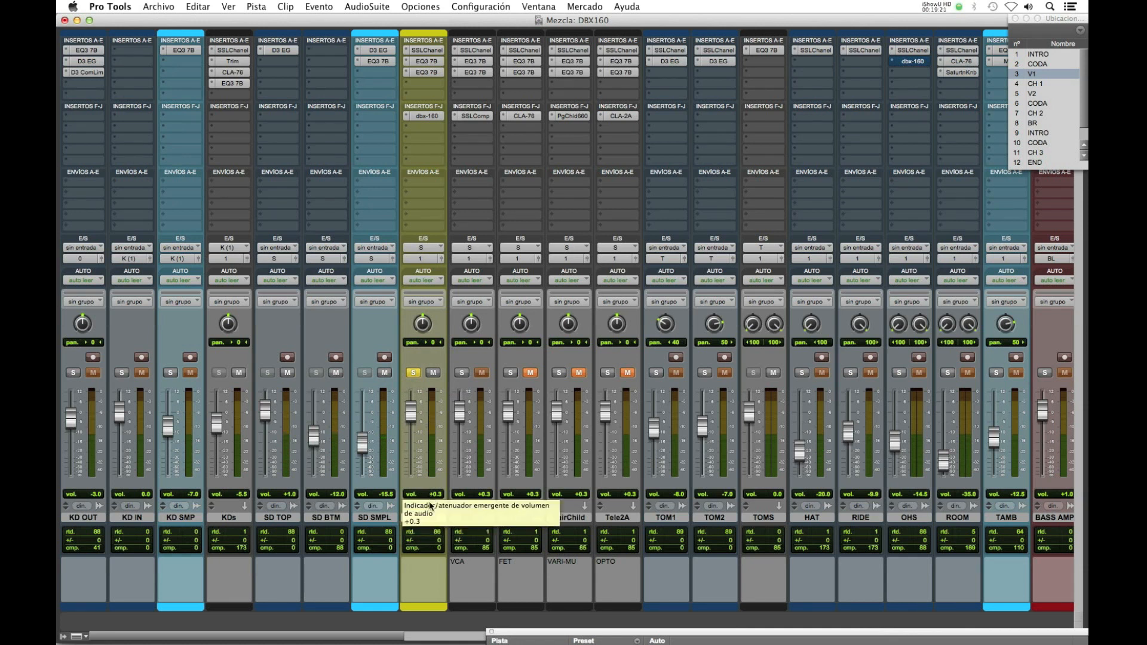
- Unmute the 1176BF track and try the Bluey revision on its CLA-76, returning to Blacky
left_click(530, 375)
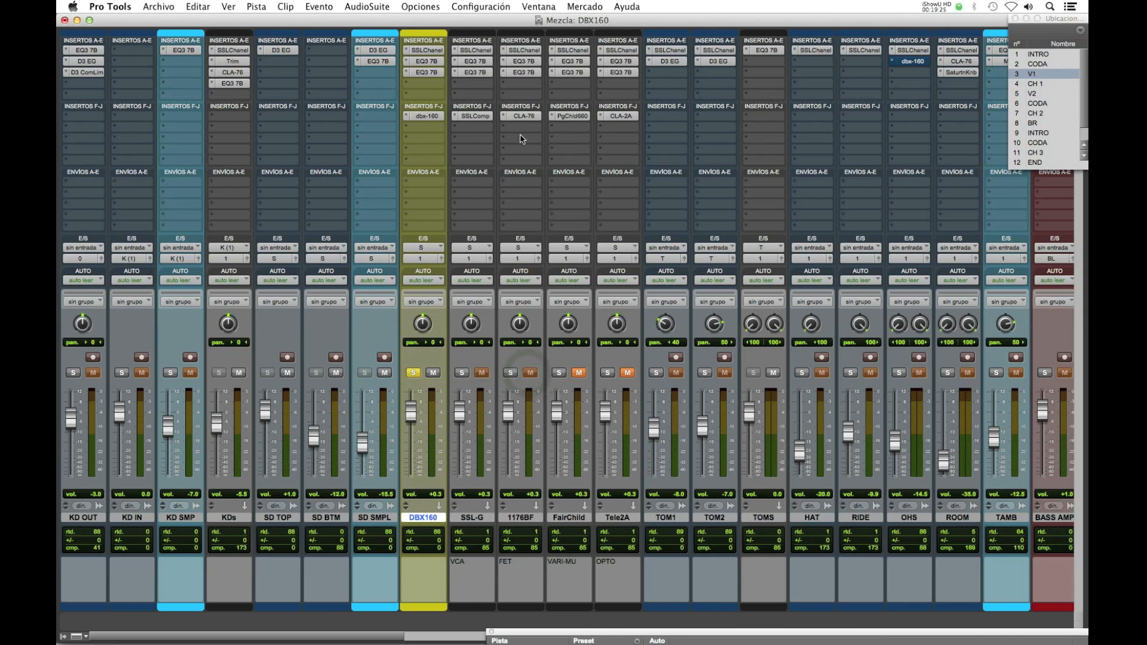
left_click(521, 118)
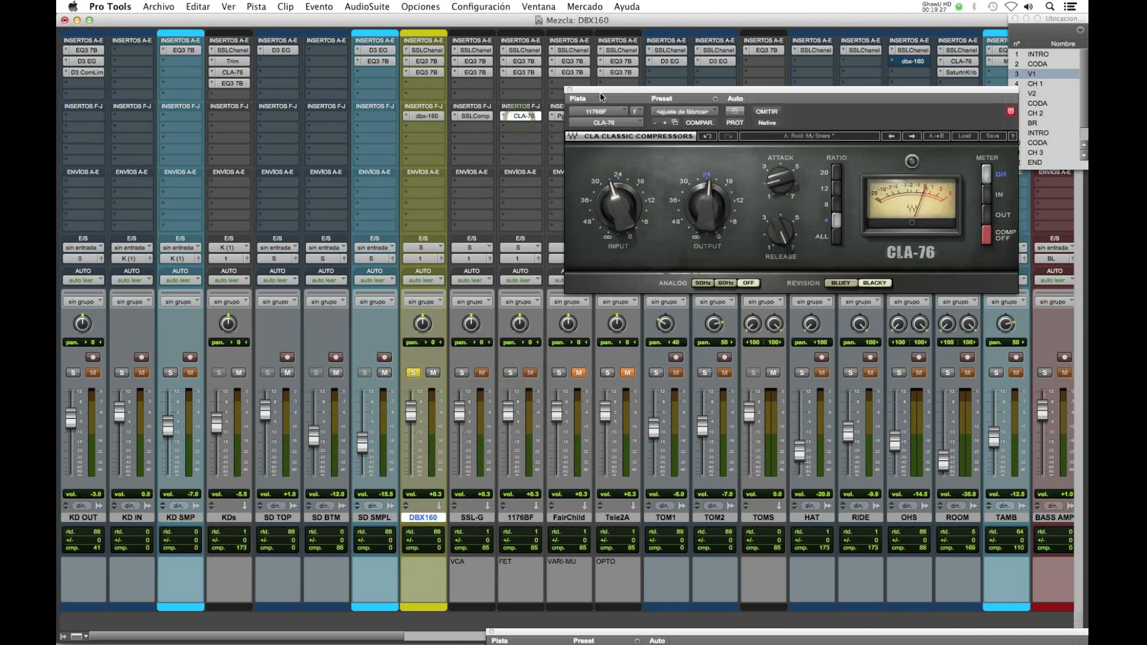
left_click_drag(602, 93, 541, 114)
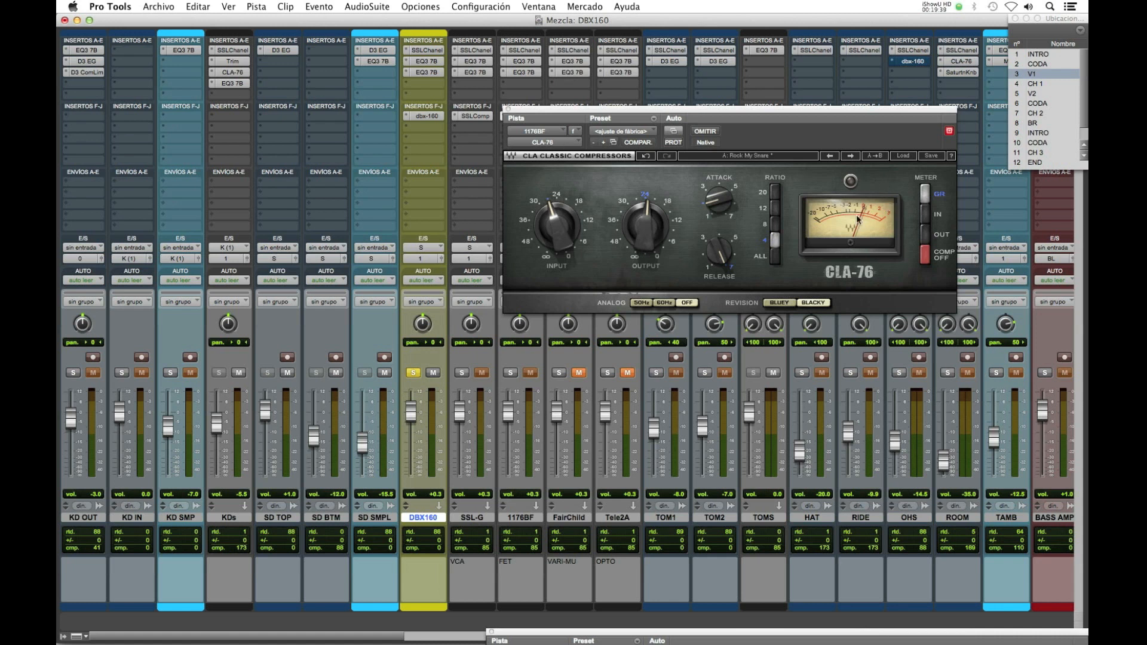
left_click(779, 303)
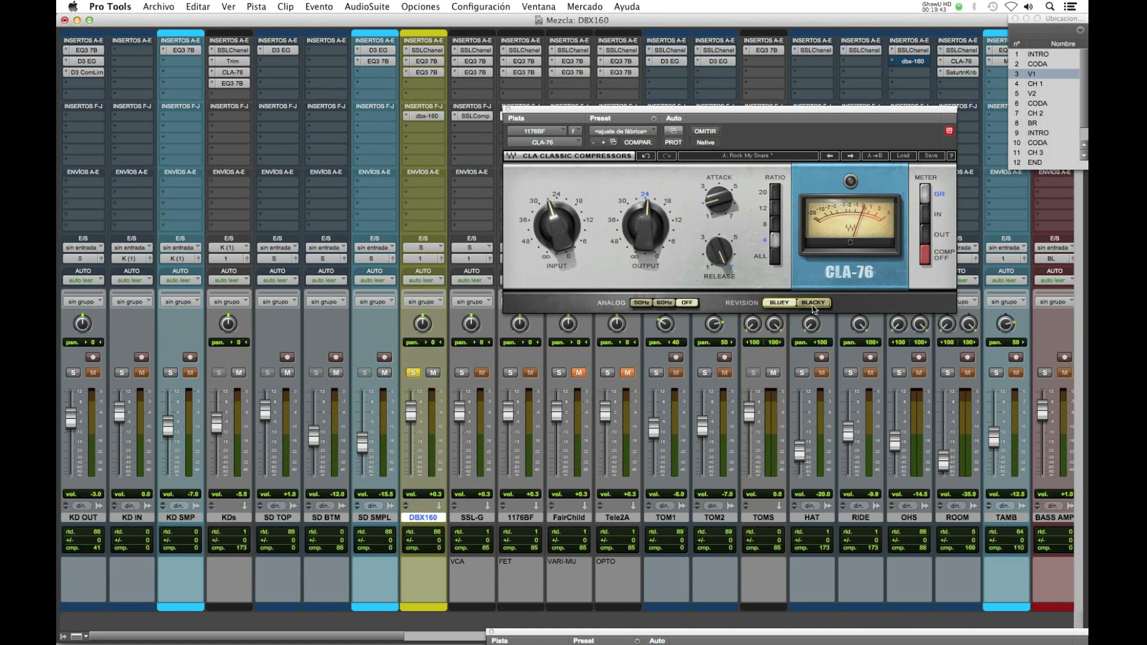
left_click(813, 306)
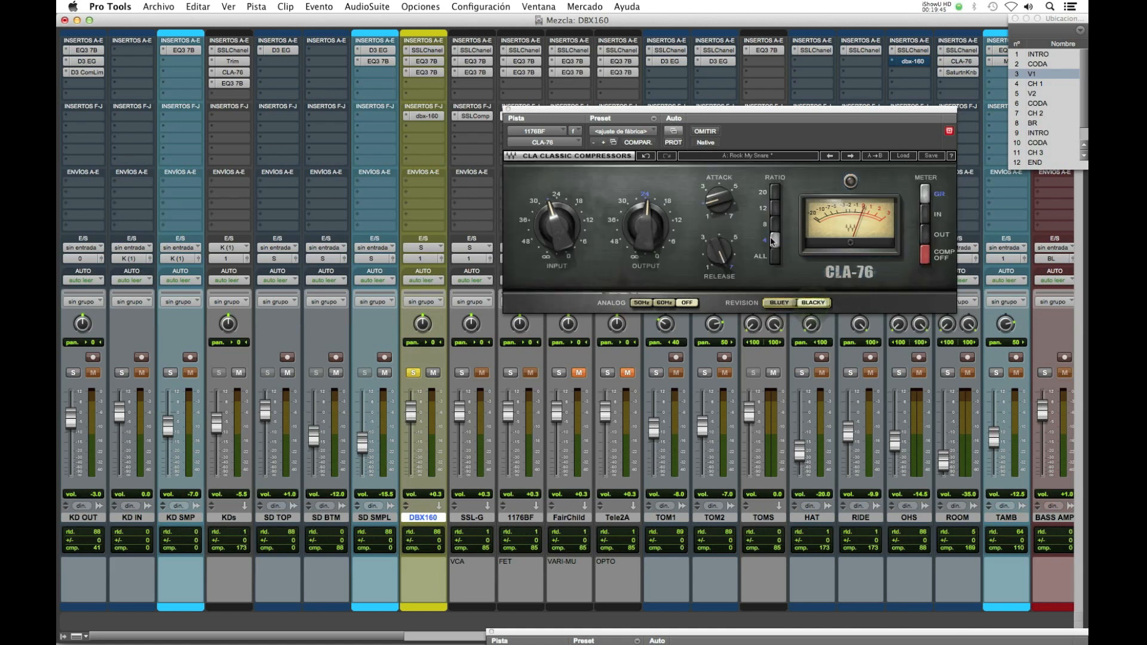
left_click(507, 110)
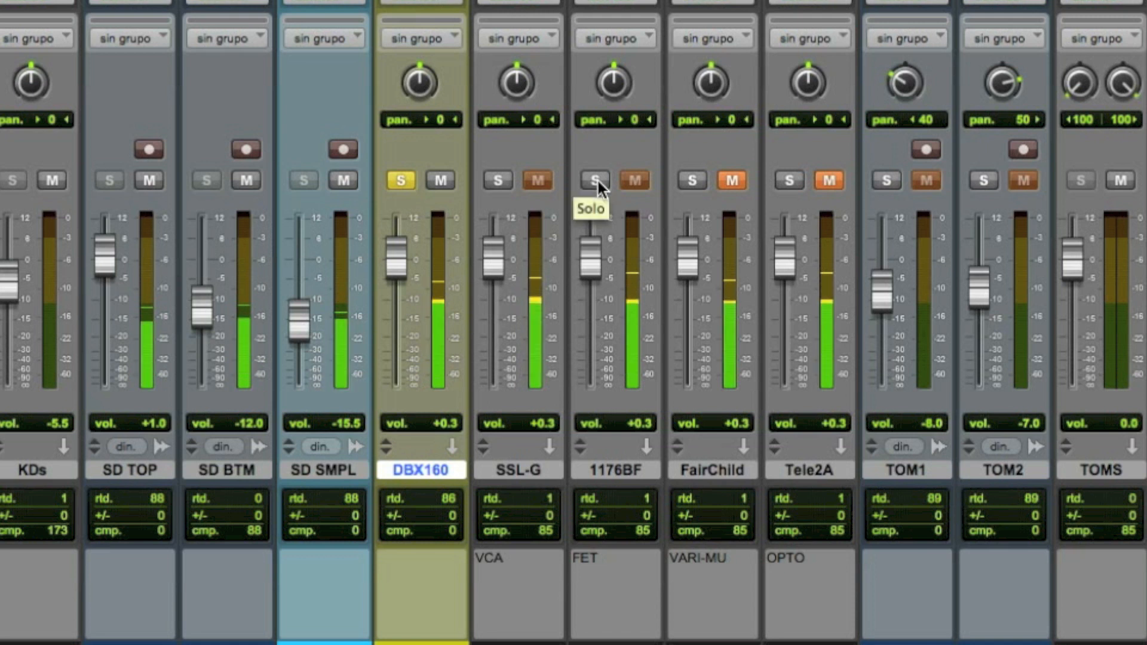
- Alternate solo between the 1176BF and DBX160 tracks to compare their snare compression, ending with DBX160 soloed
left_click(597, 178)
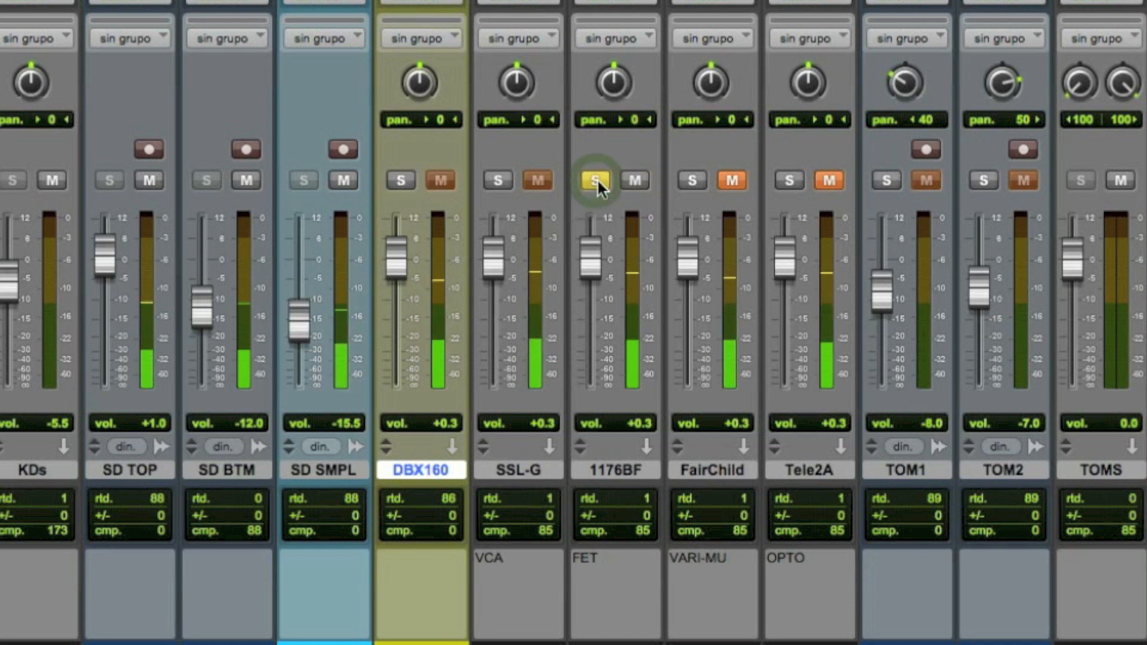
left_click(409, 176)
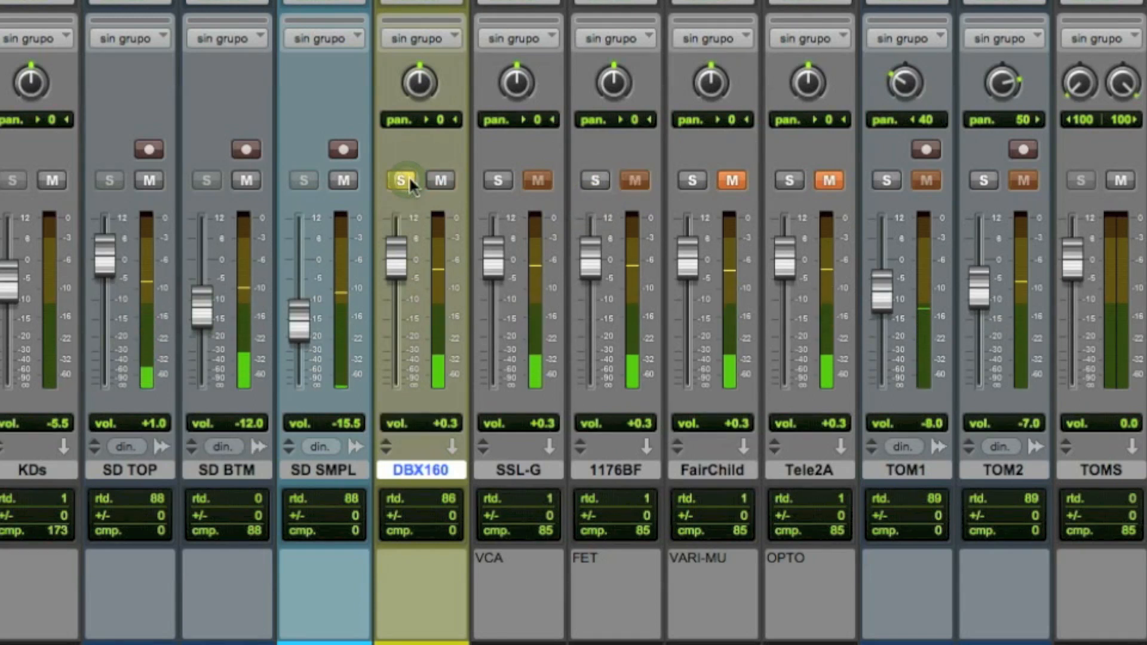
left_click(592, 180)
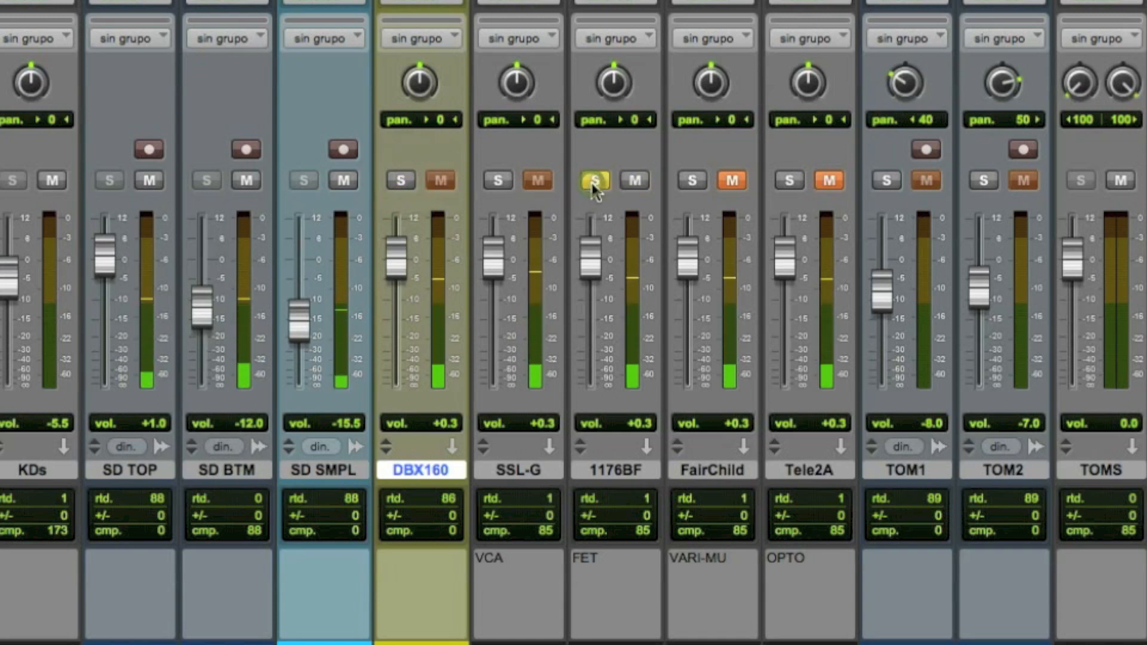
left_click(398, 177)
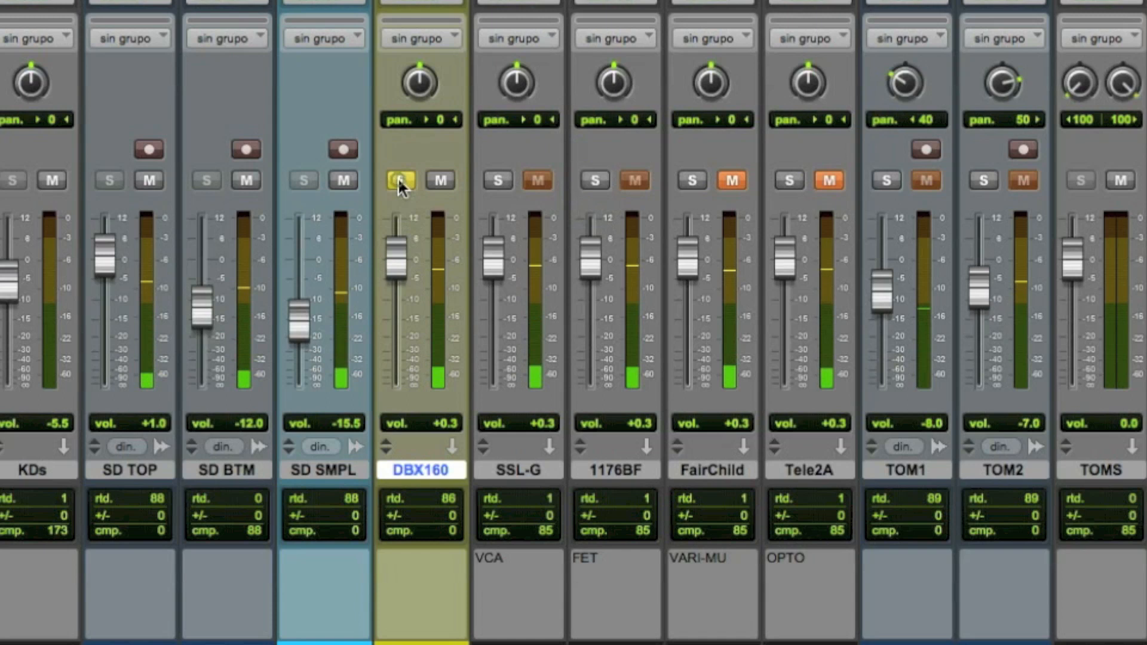
left_click(593, 179)
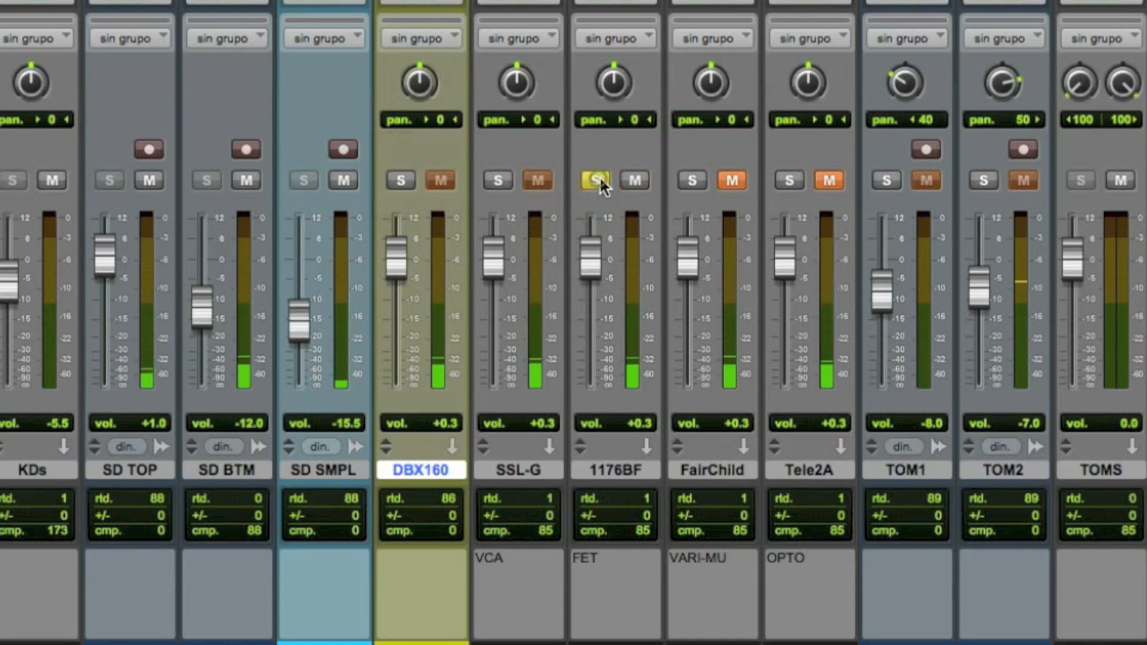
left_click(401, 179)
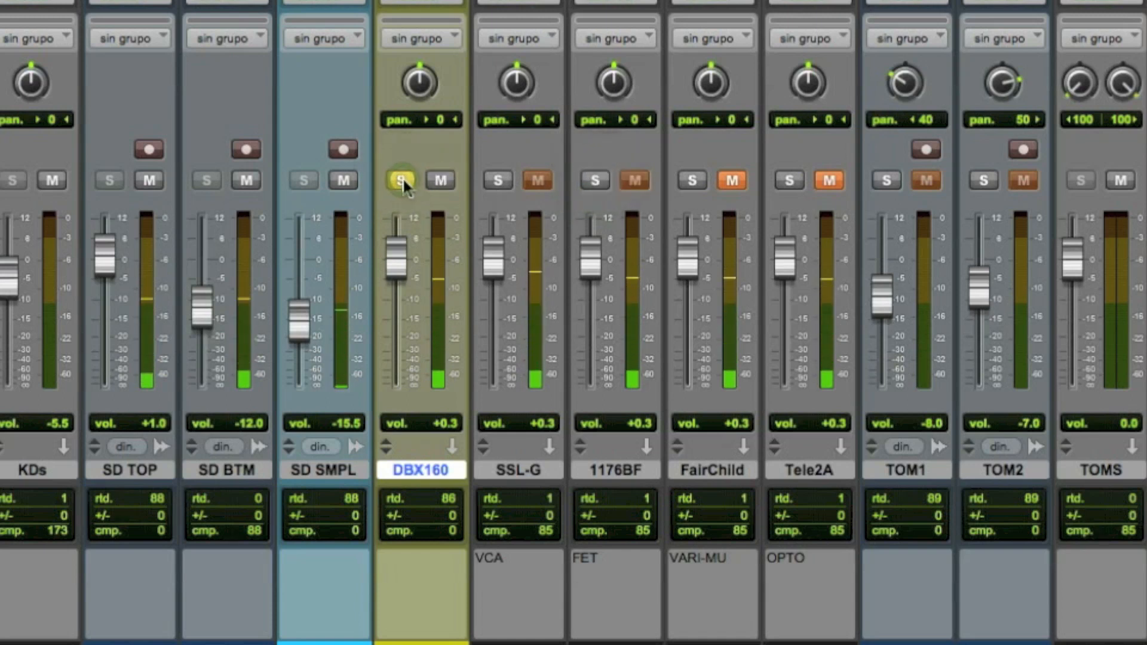
left_click(595, 180)
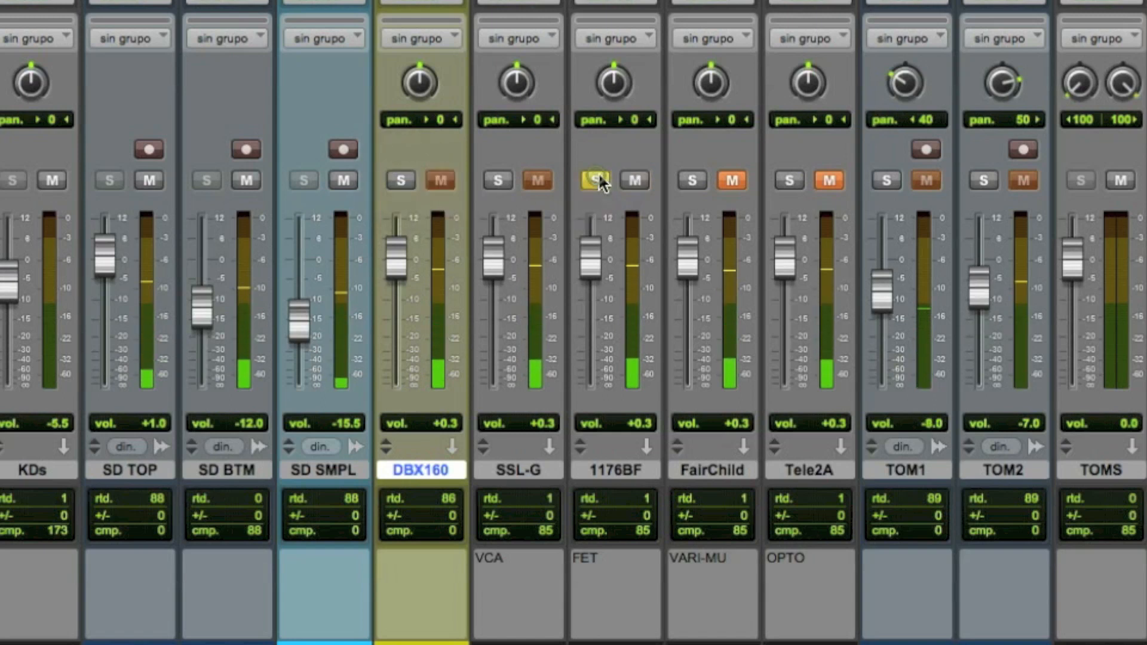
left_click(397, 181)
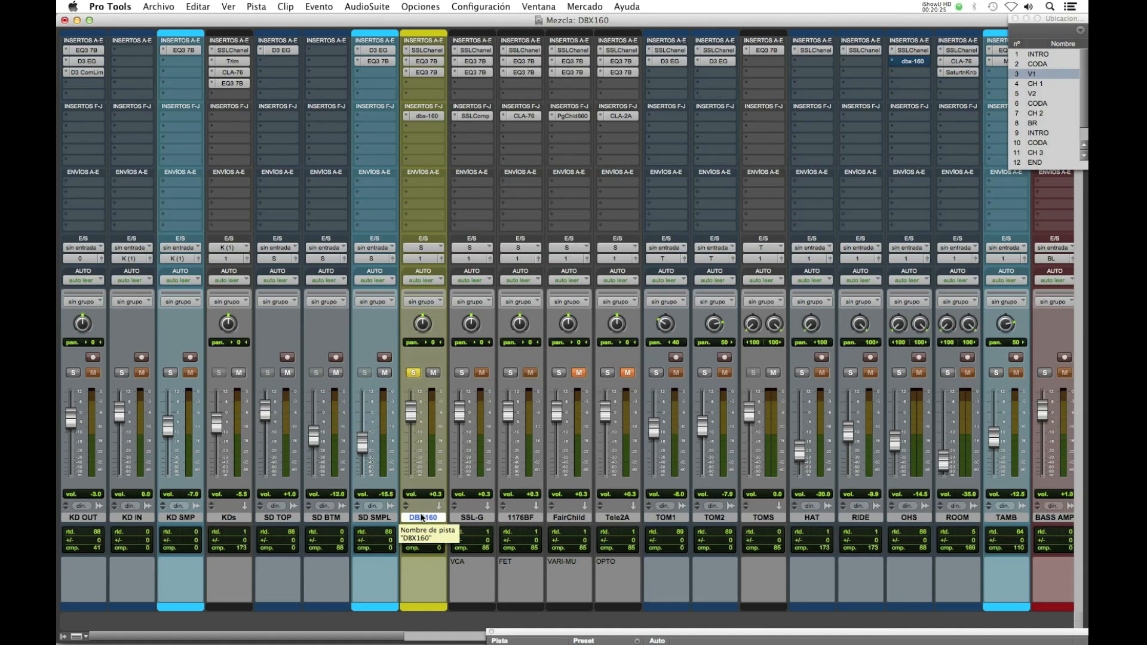
- Examine the settings of the dbx-160 on the DBX160 track and the PuigChild 660 on the FairChild track
left_click(423, 117)
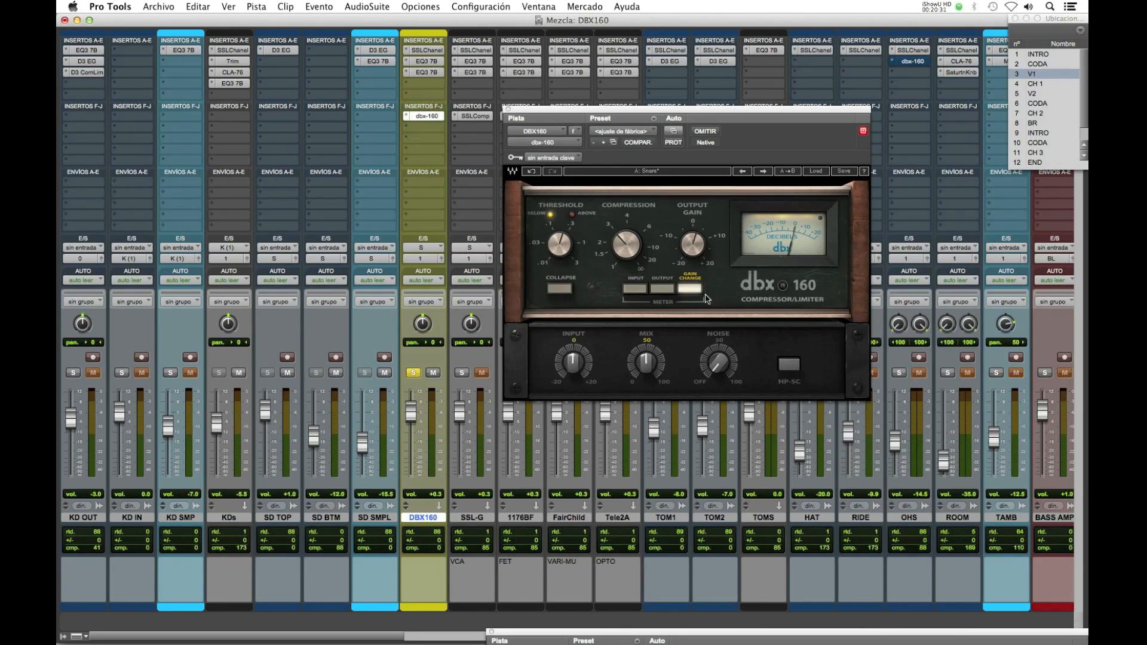
left_click(508, 110)
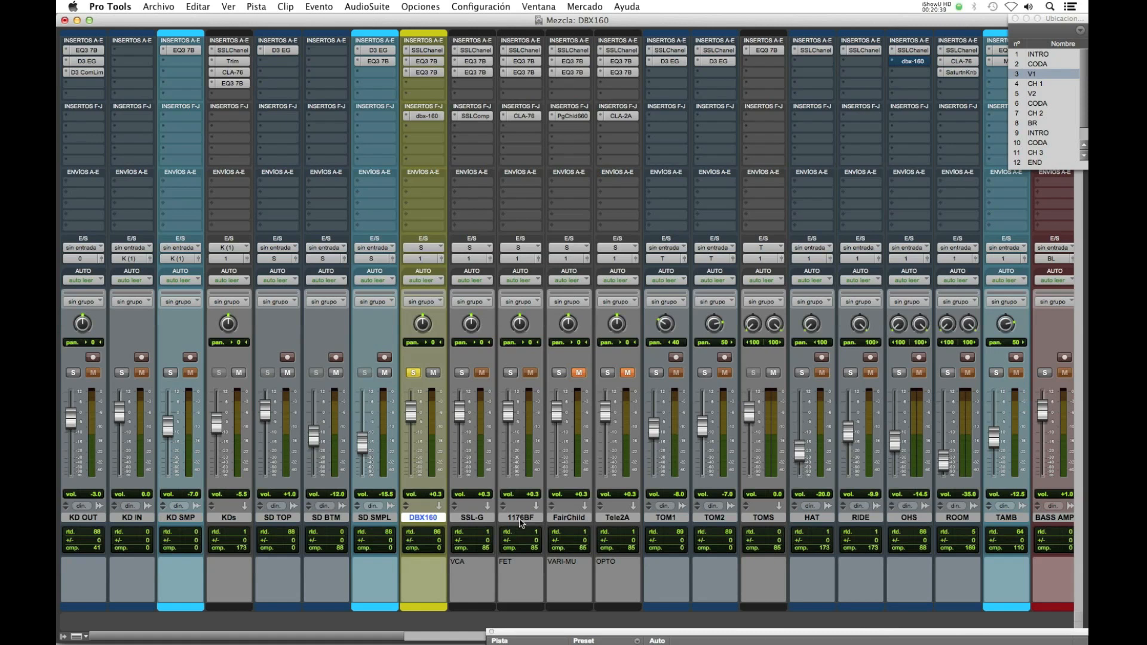
left_click(571, 115)
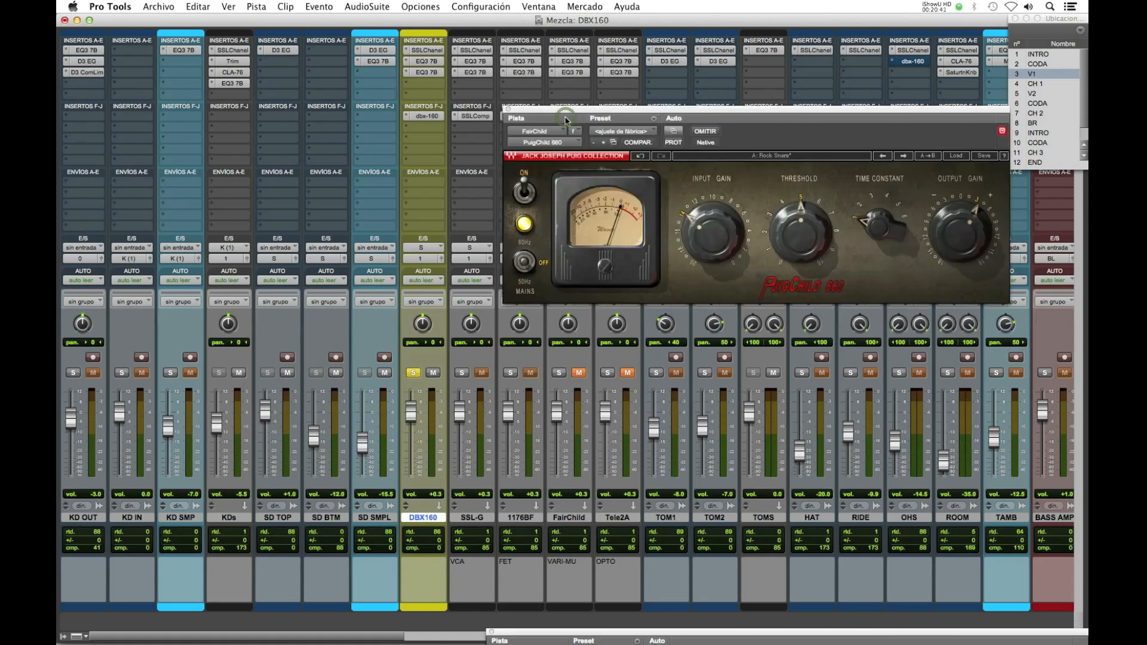
left_click_drag(651, 116, 599, 121)
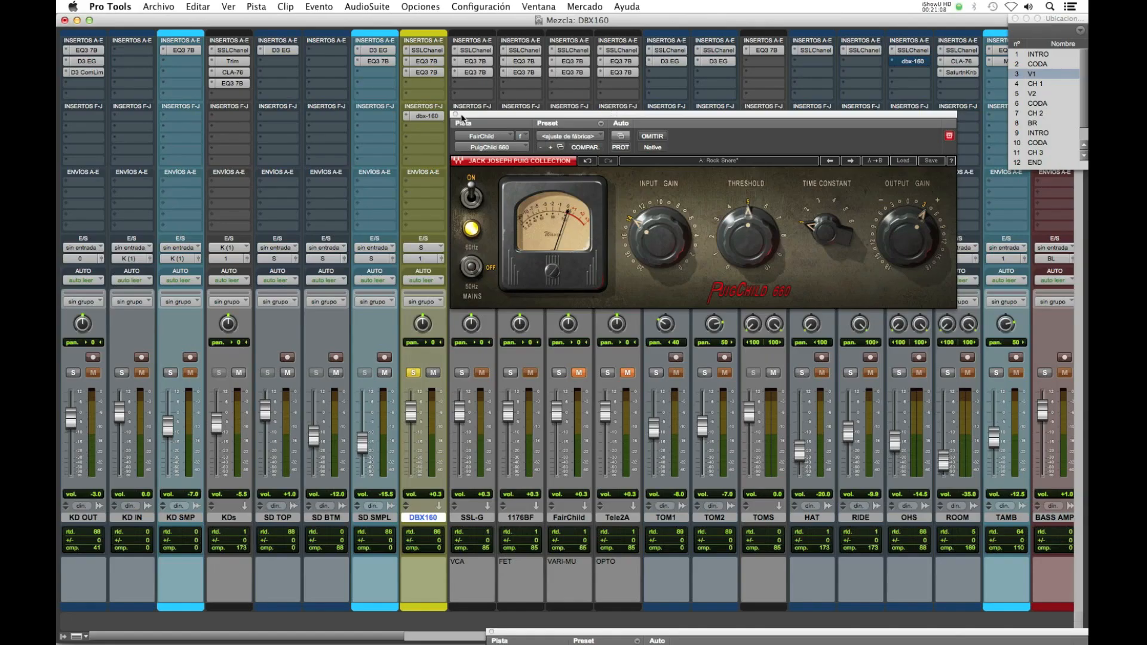
left_click(455, 114)
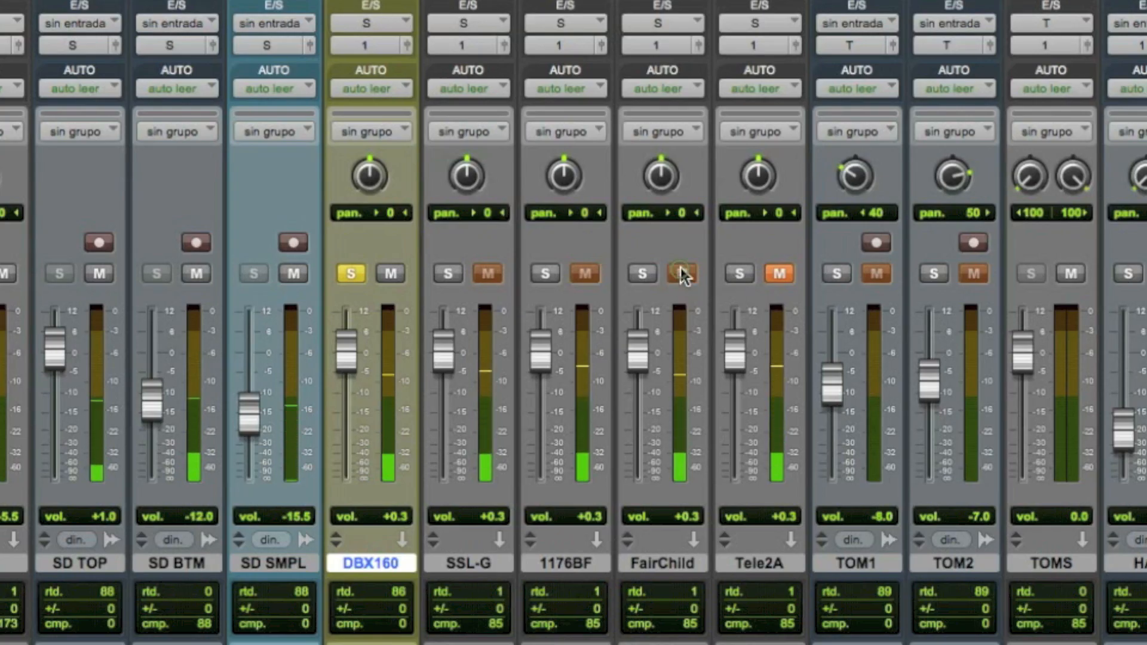
- Unmute the FairChild track and alternate solo between it and DBX160 to compare the snare, ending with FairChild soloed
left_click(682, 273)
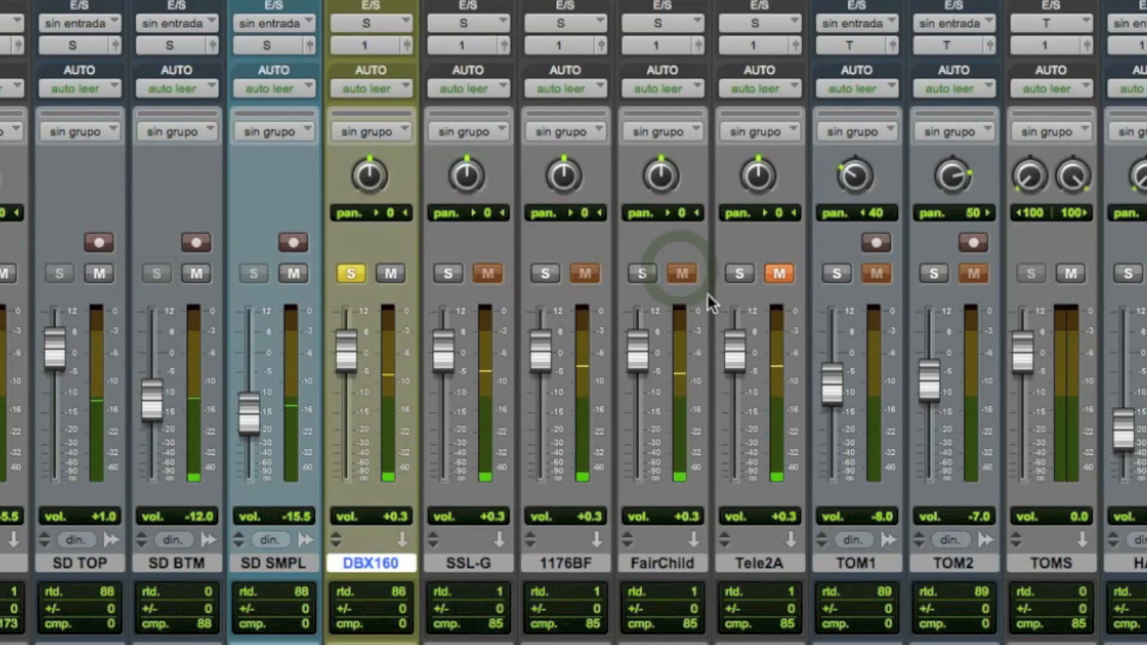
left_click(640, 273)
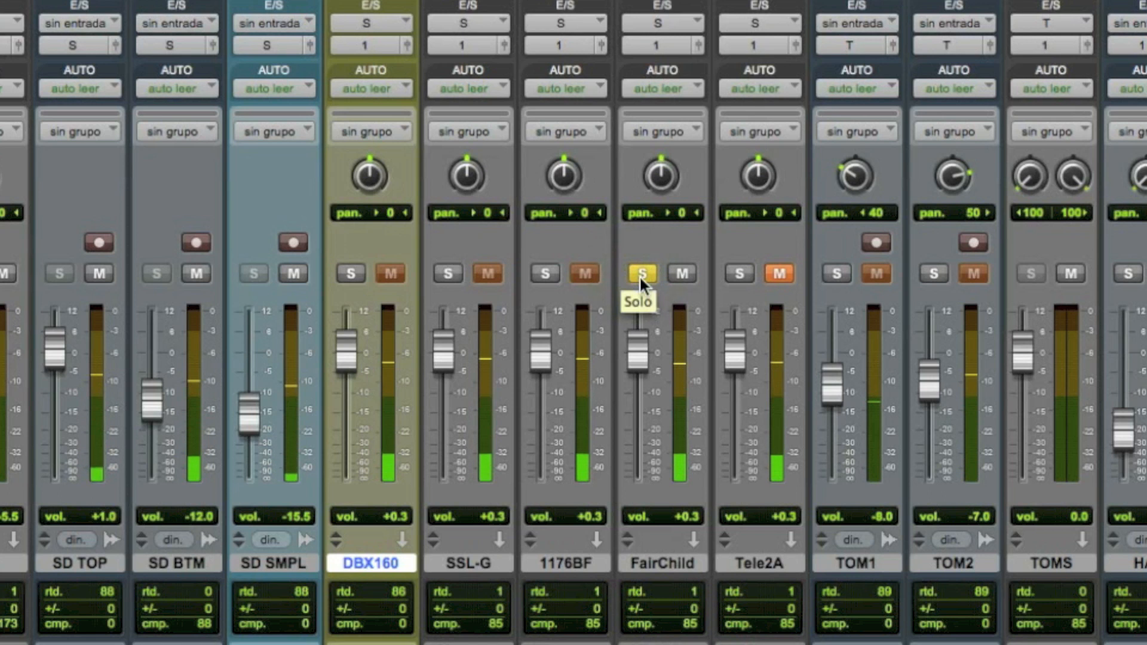
left_click(351, 273)
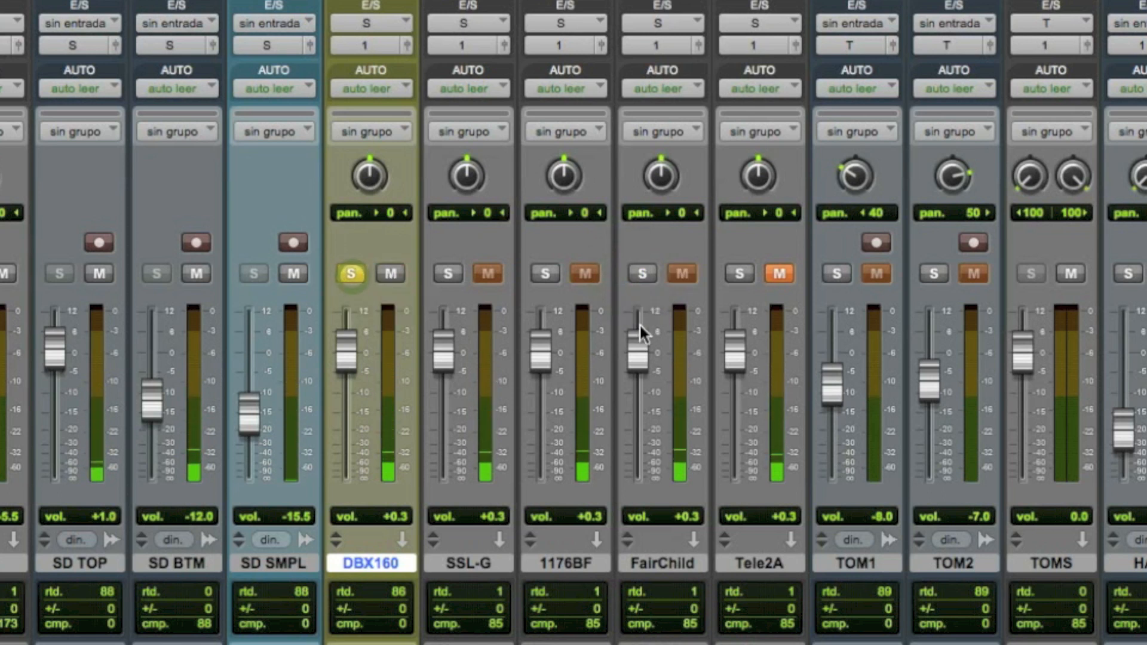
left_click(643, 273)
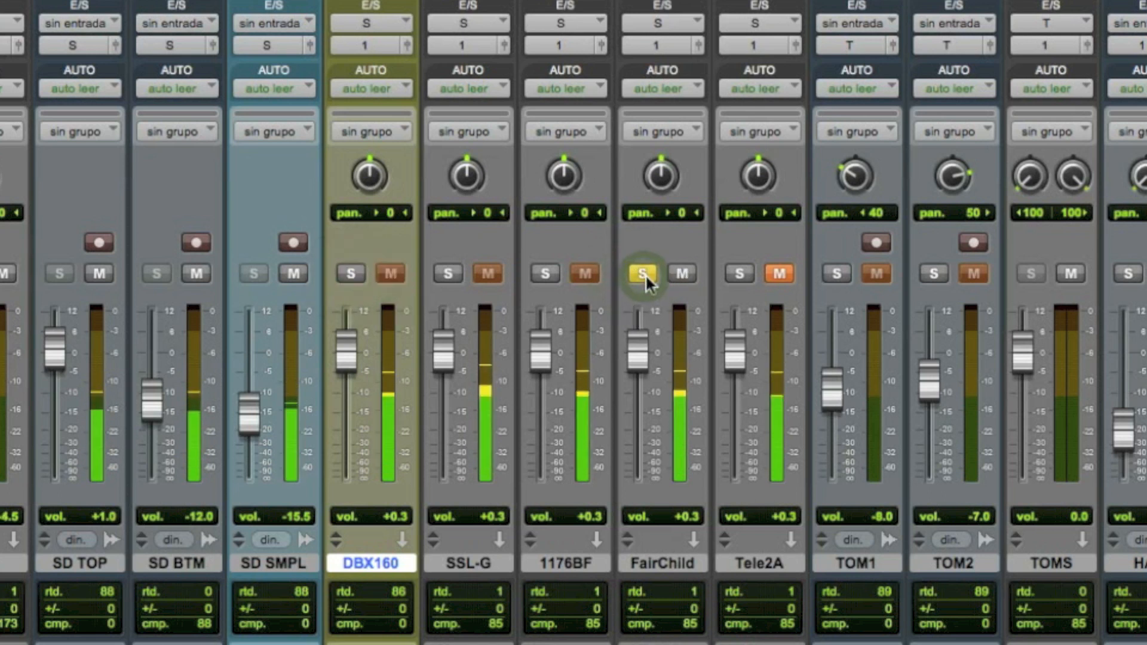
left_click(352, 274)
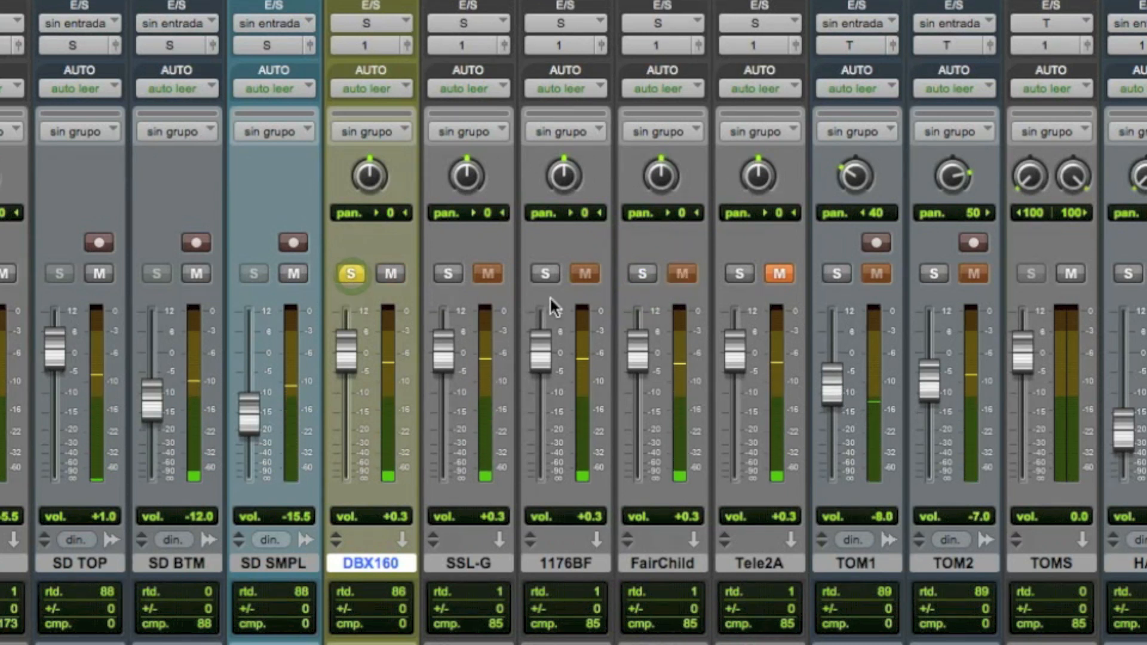
left_click(642, 274)
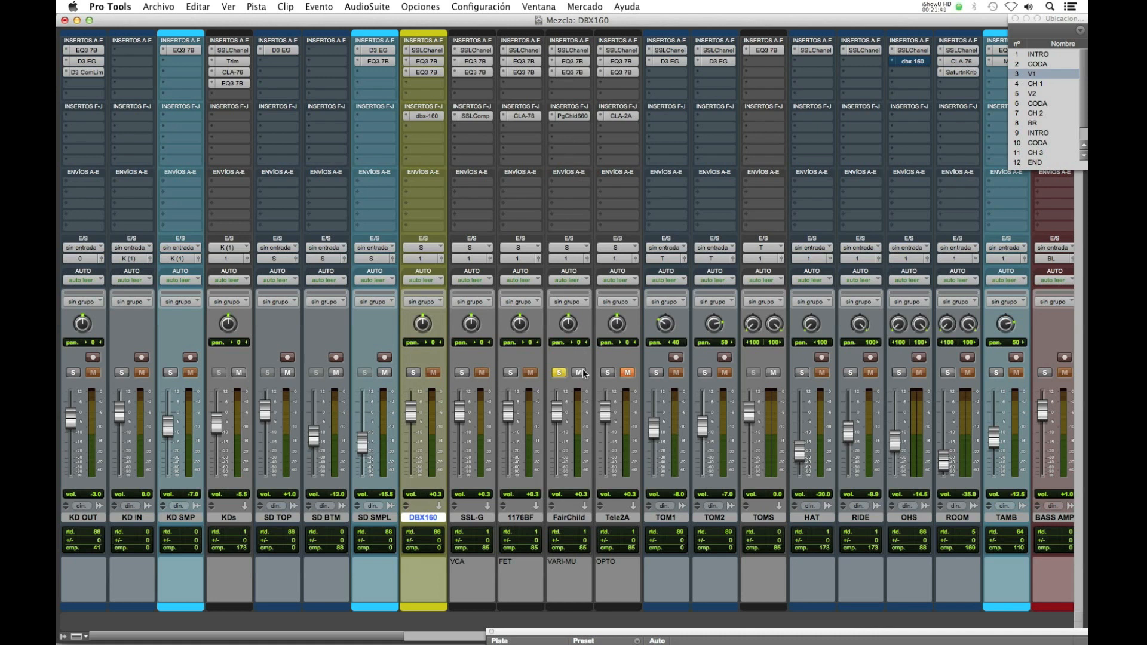
- Clear the FairChild solo and try Limit mode on the Tele2A track's CLA-2A, returning it to Compress
left_click(559, 373)
left_click(618, 116)
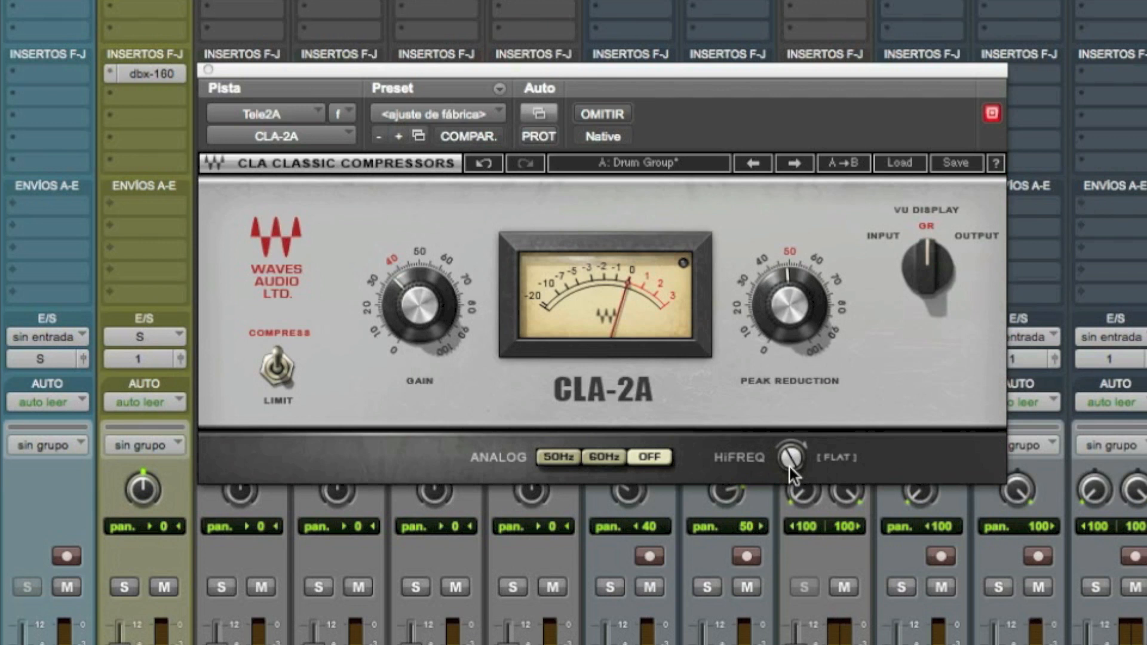
left_click(275, 367)
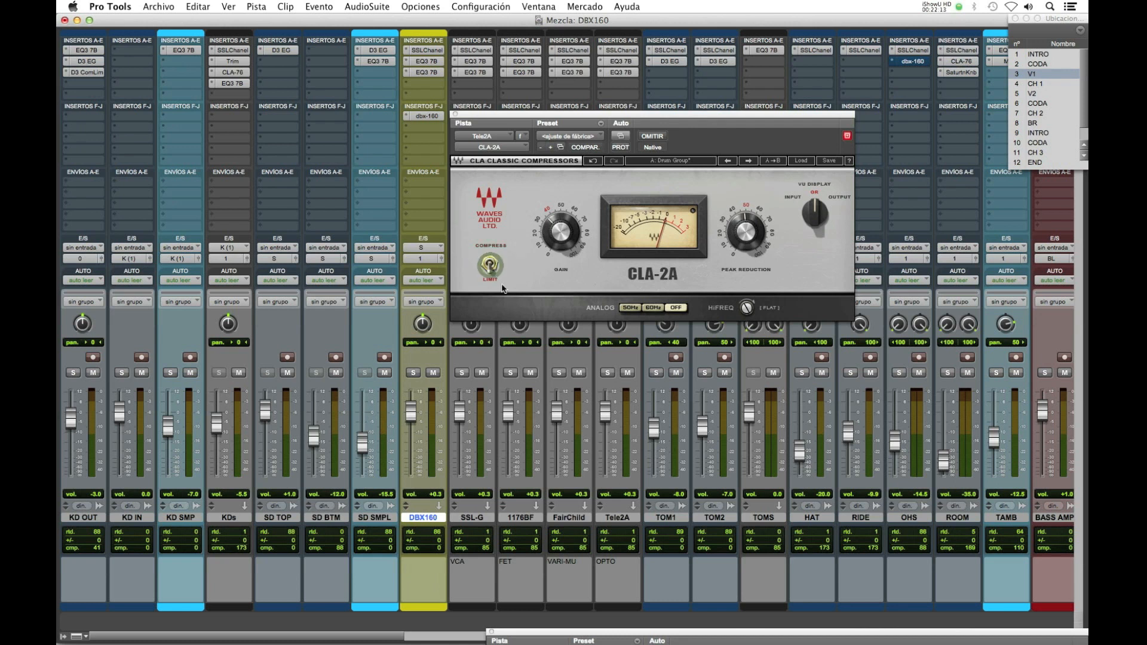
left_click(490, 265)
left_click(454, 114)
- Alternate solo between the DBX160 and Tele2A tracks to compare the snare, ending with Tele2A soloed and selected
left_click(412, 373)
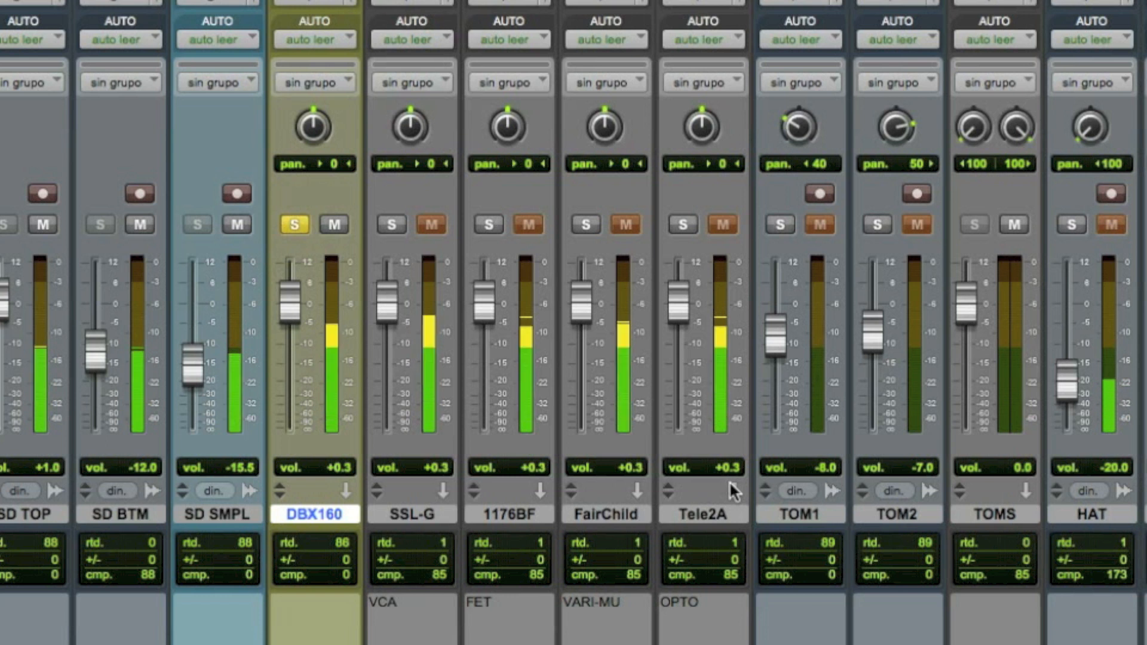
left_click(685, 224)
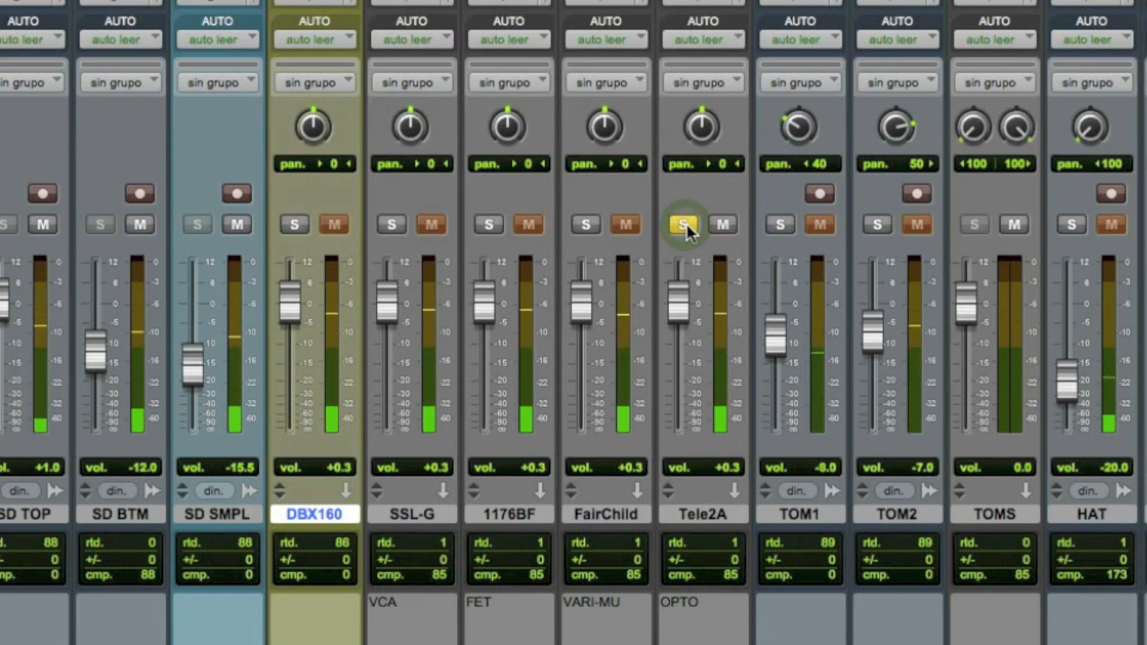
left_click(294, 225)
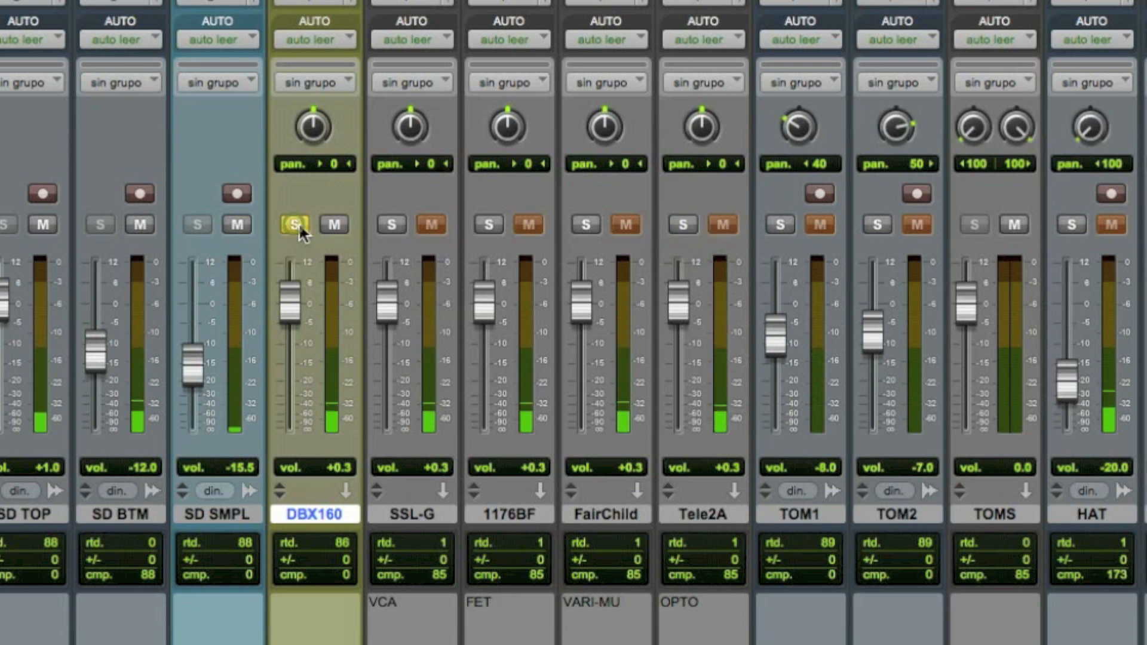
left_click(685, 225)
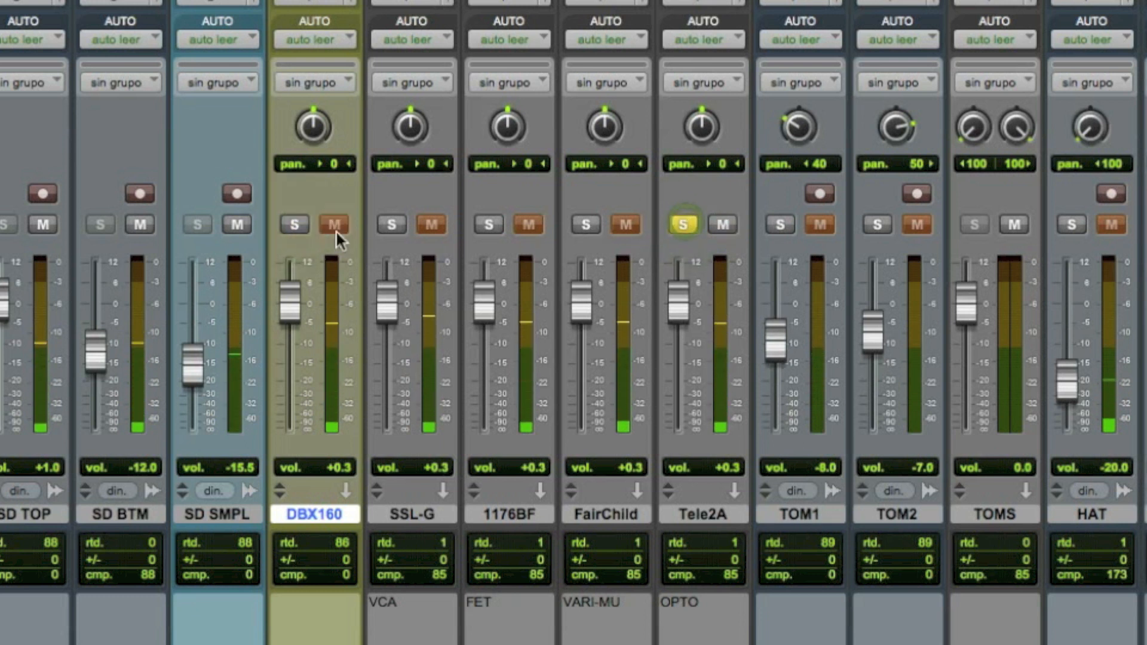
left_click(295, 224)
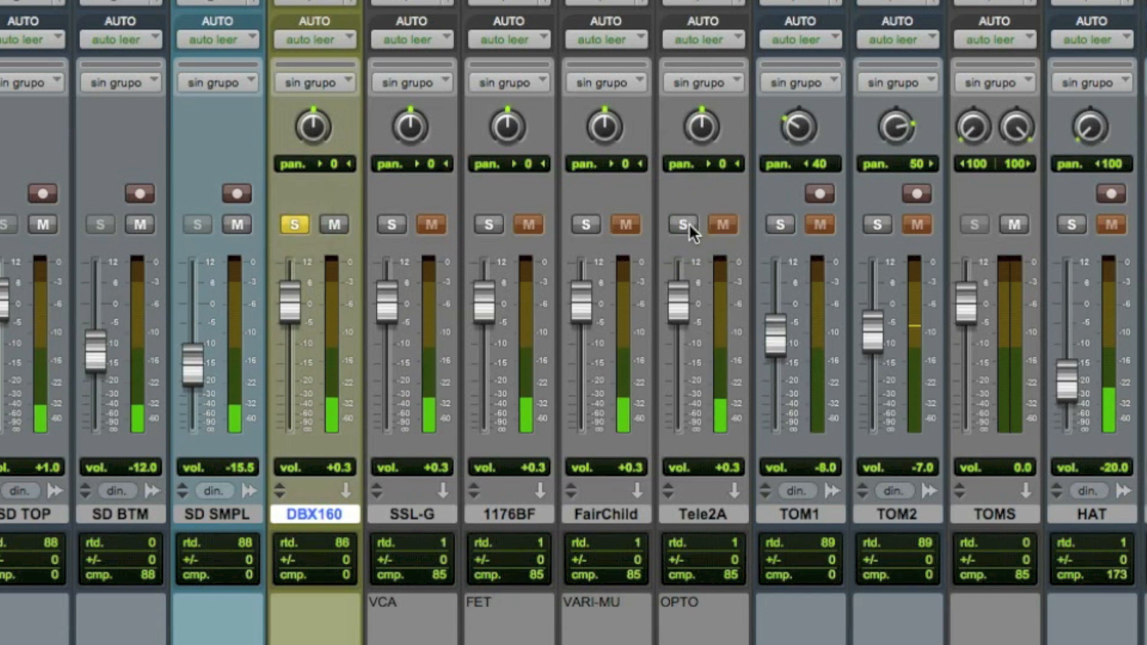
left_click(687, 225)
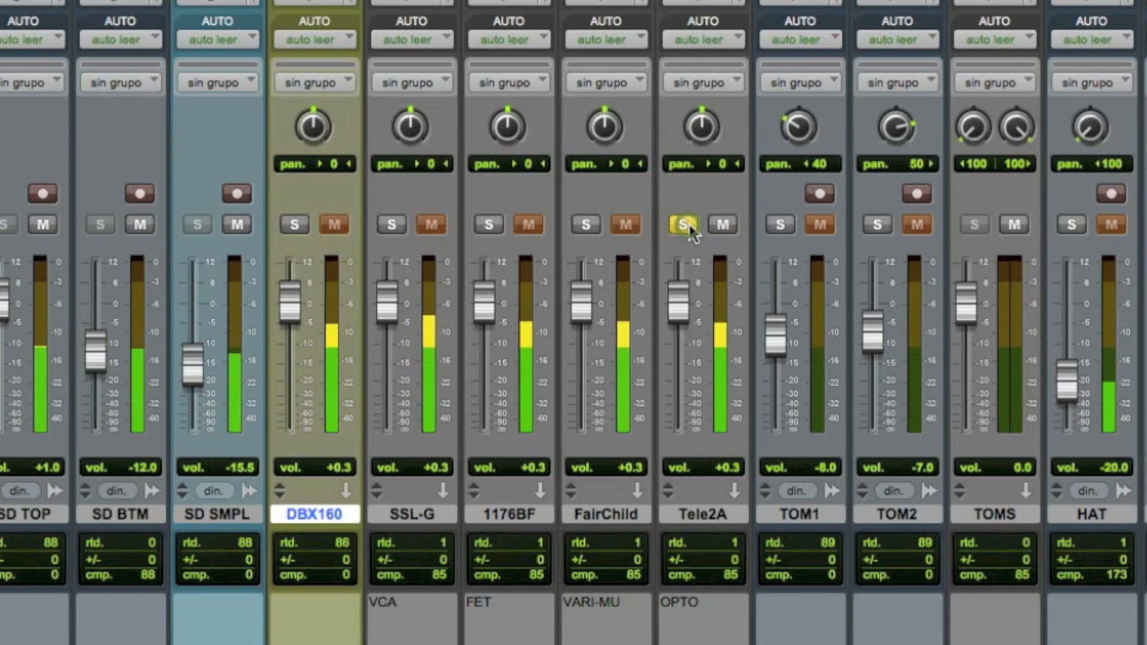
left_click(291, 226)
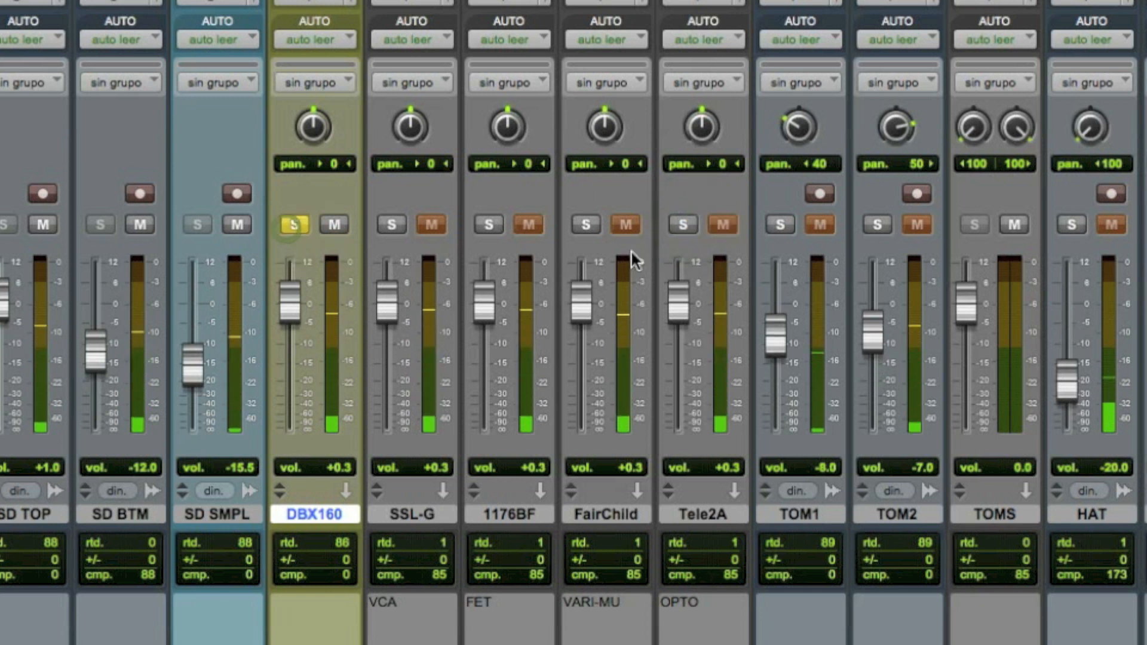
left_click(684, 225)
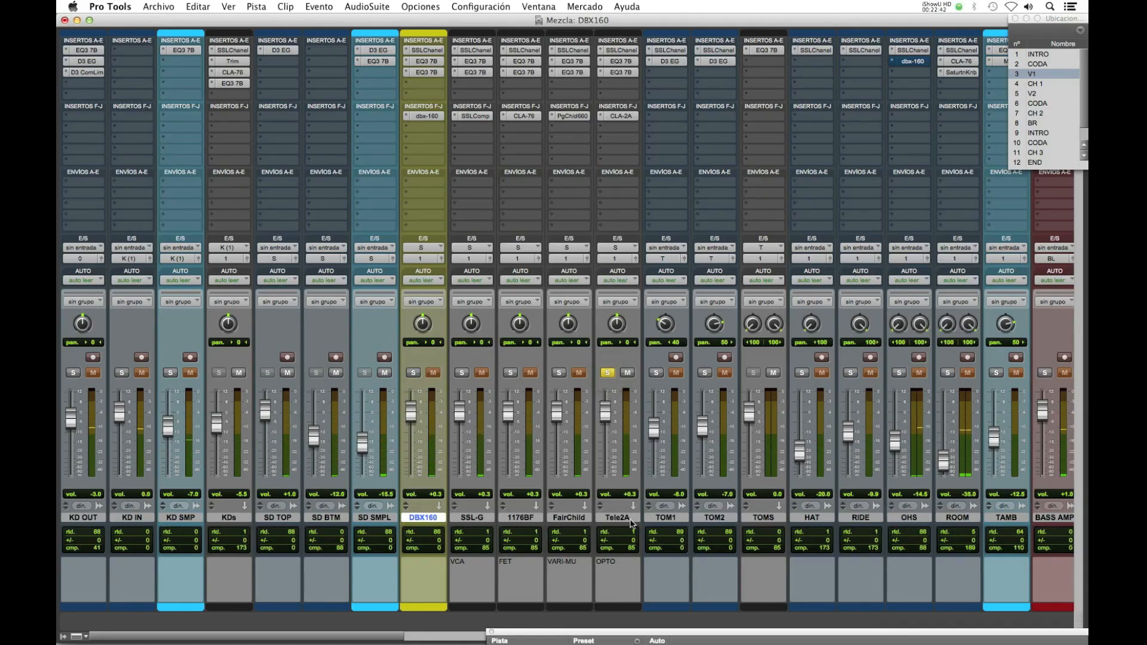
left_click(623, 519)
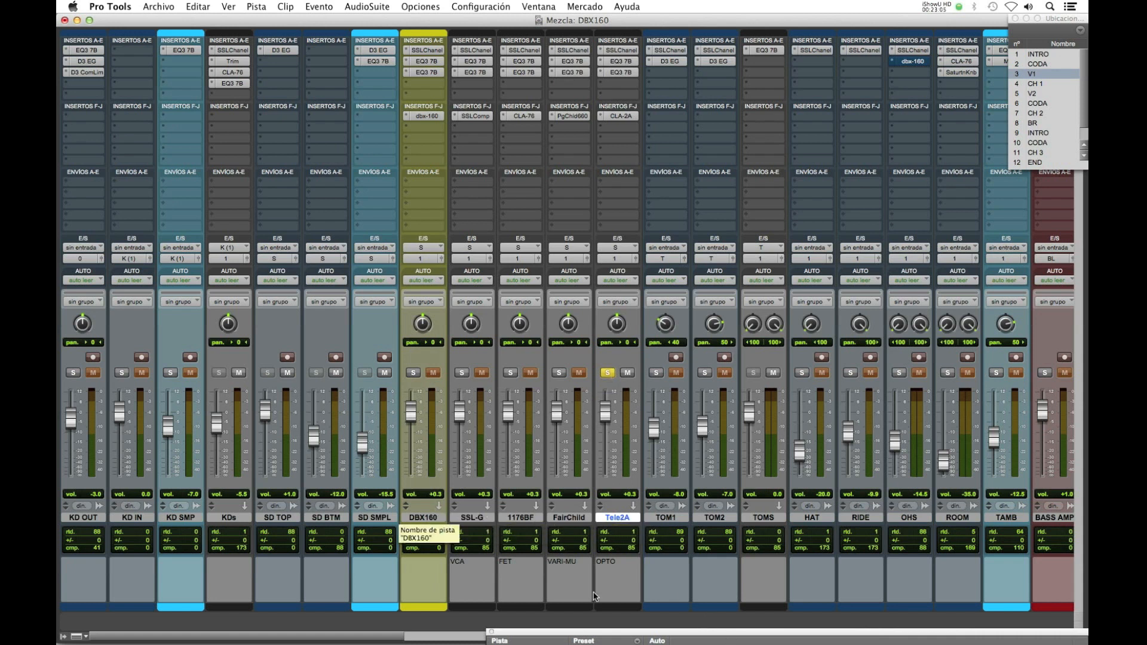
- Bring the MASTER track's Ozone 5 Equalizer into view and compare the SSL snapshot with the 160 curve
left_click_drag(741, 631, 537, 123)
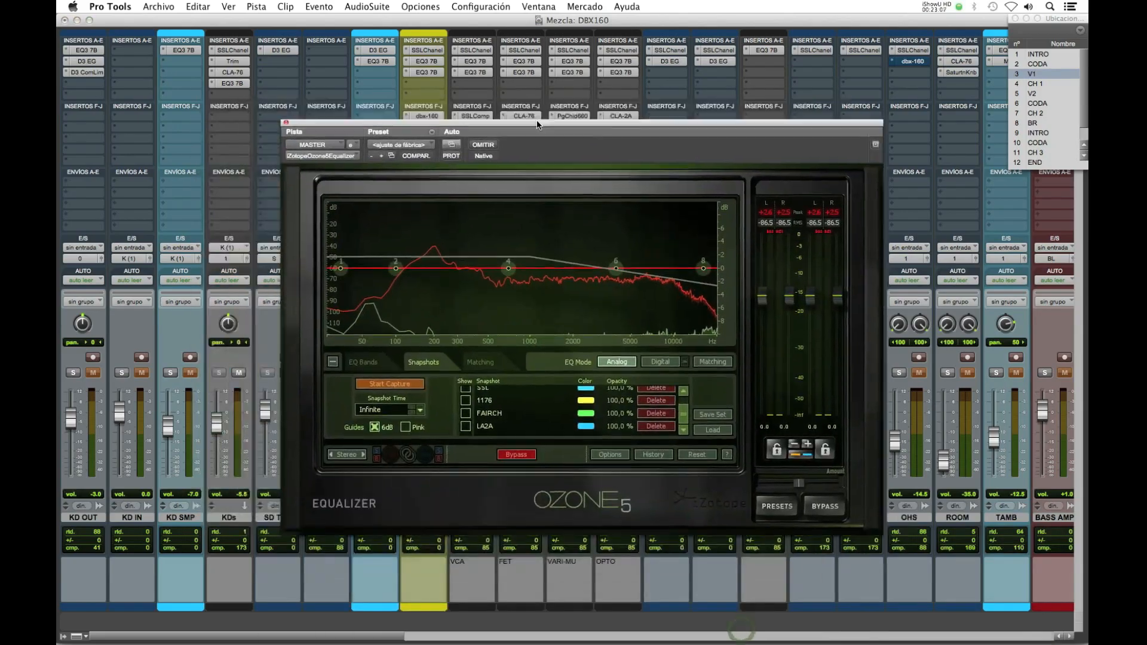
scroll(529, 410, "up", 2)
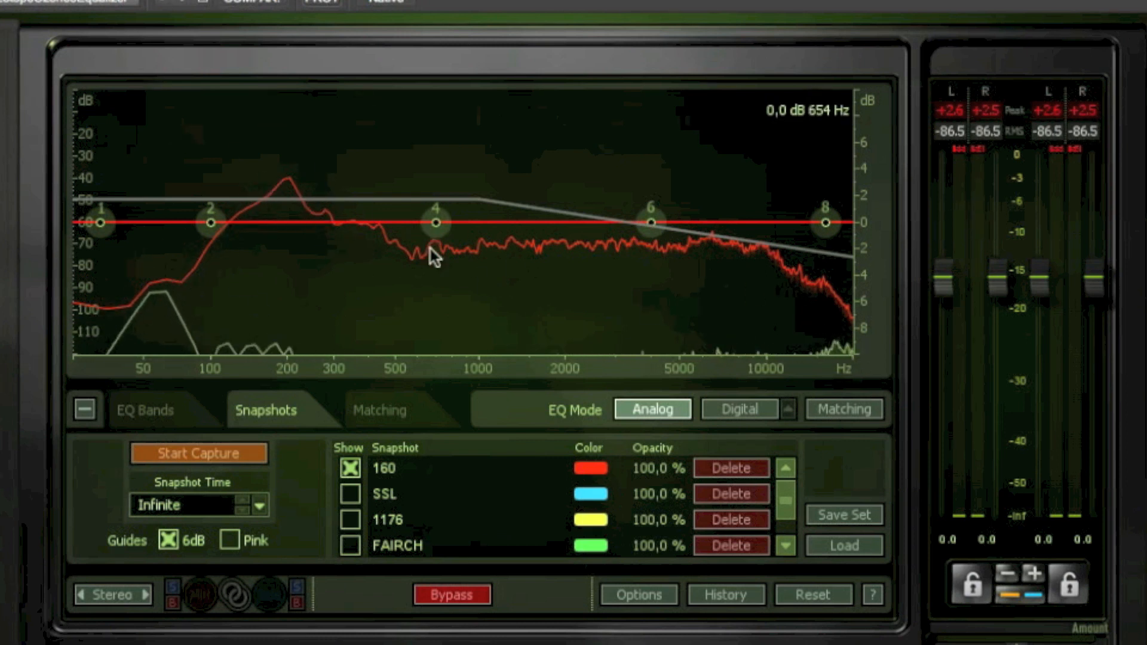
left_click(352, 495)
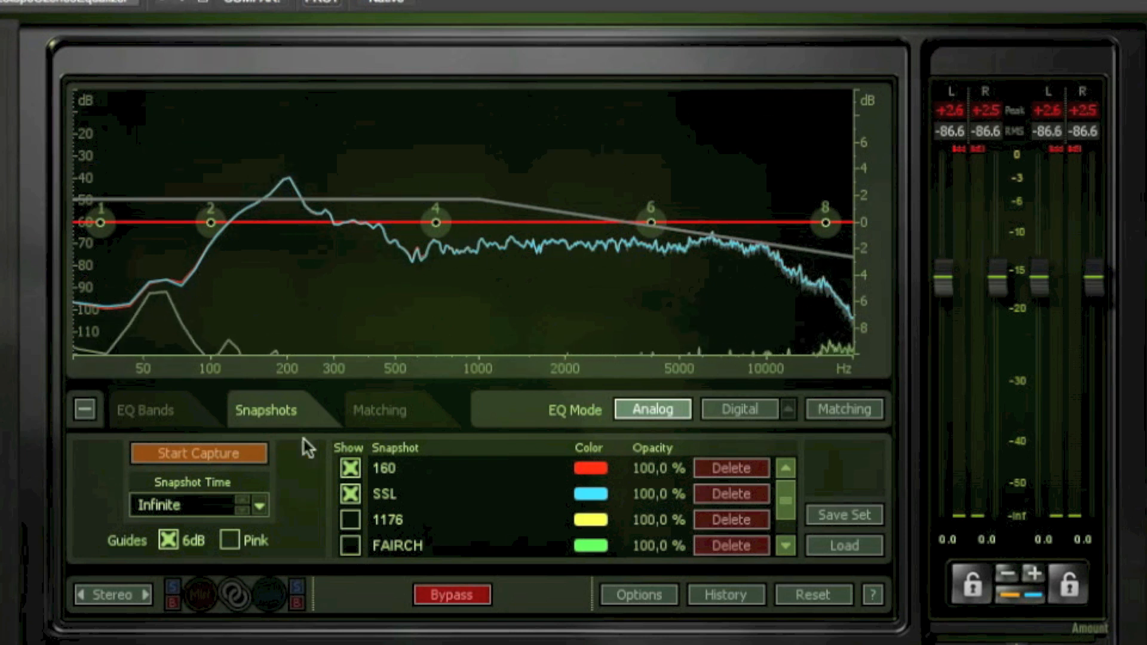
left_click(351, 493)
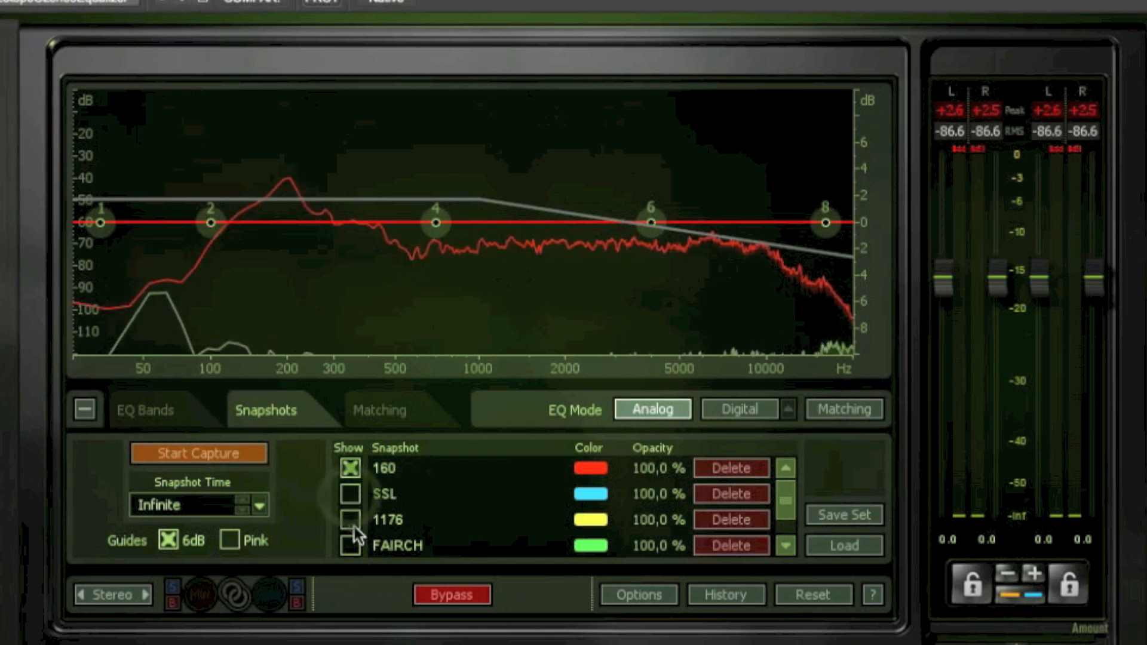
- Overlay the 1176, FAIRCH and LA2A snapshots one at a time on the 160 curve, then move the equalizer out of the way
left_click(351, 520)
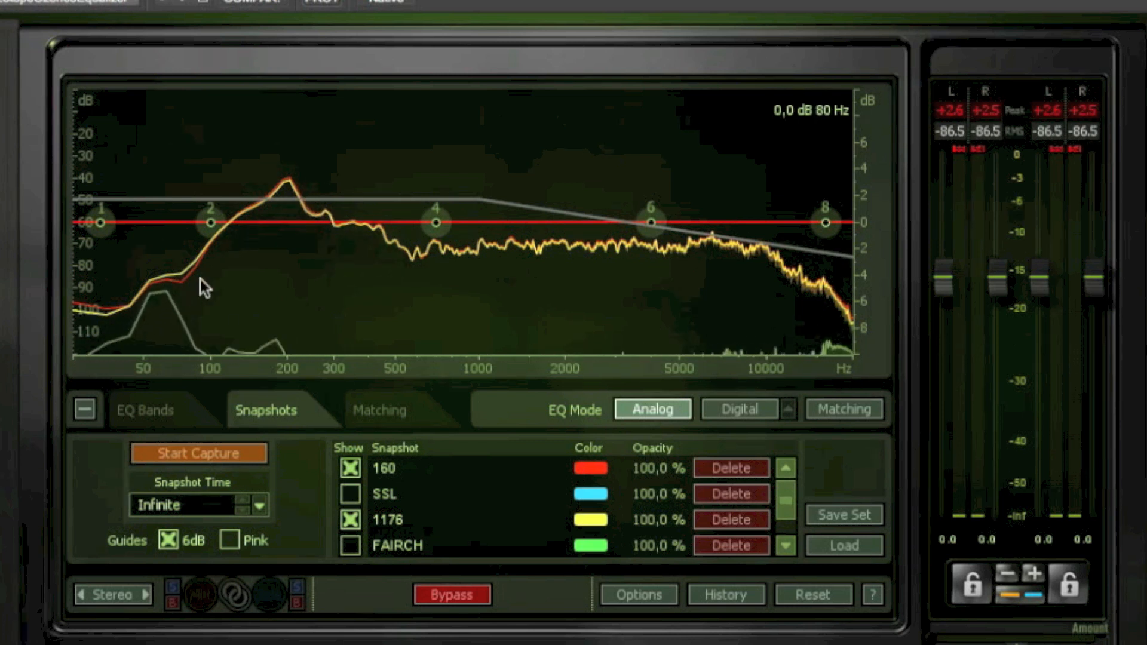
left_click(350, 520)
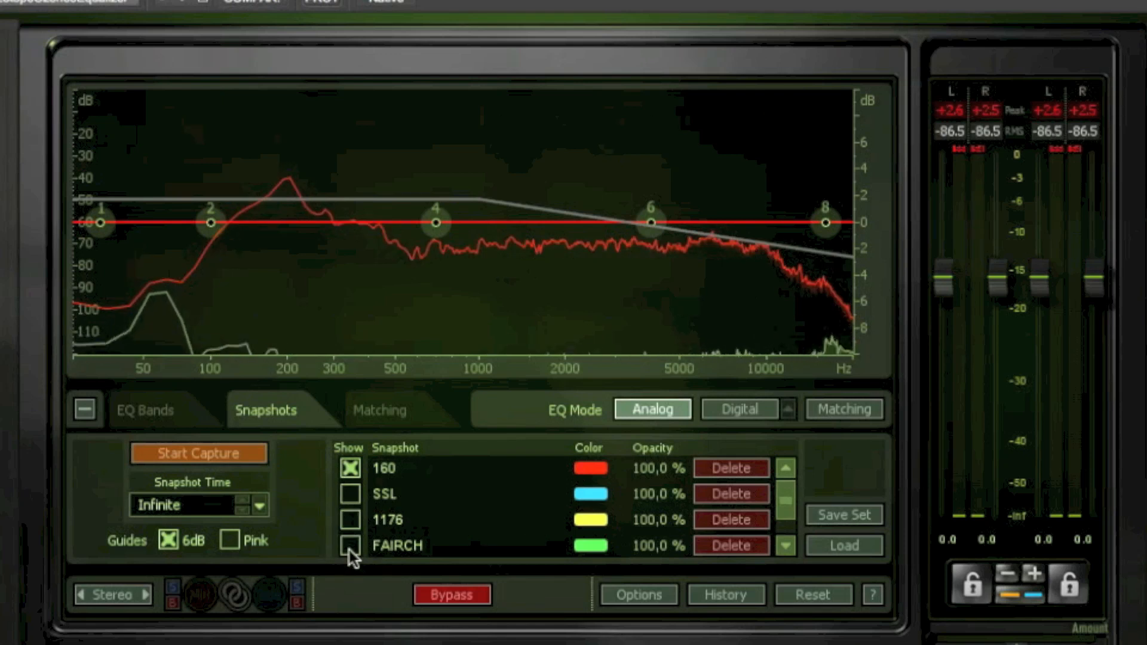
left_click(350, 546)
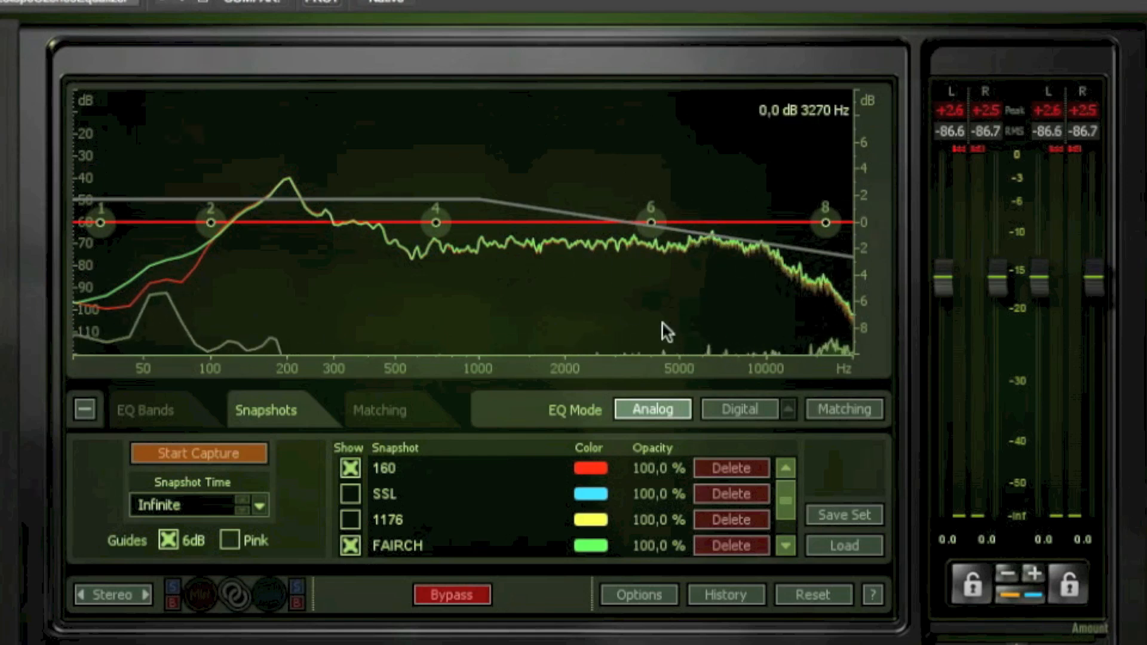
scroll(363, 519, "down", 1)
left_click(352, 511)
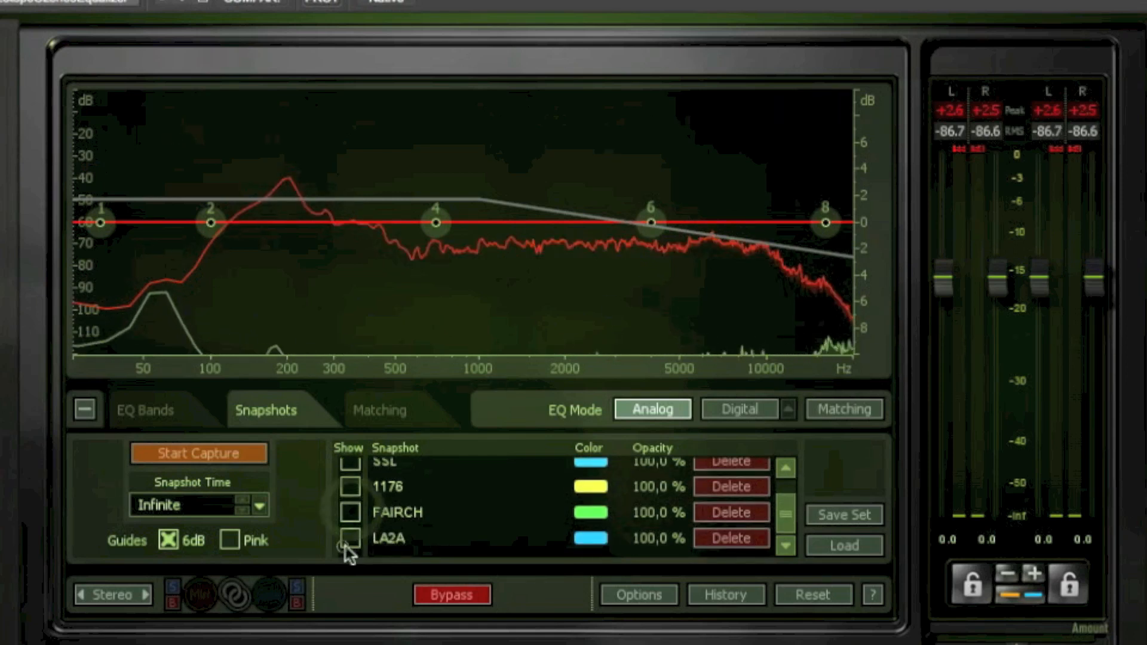
left_click(348, 540)
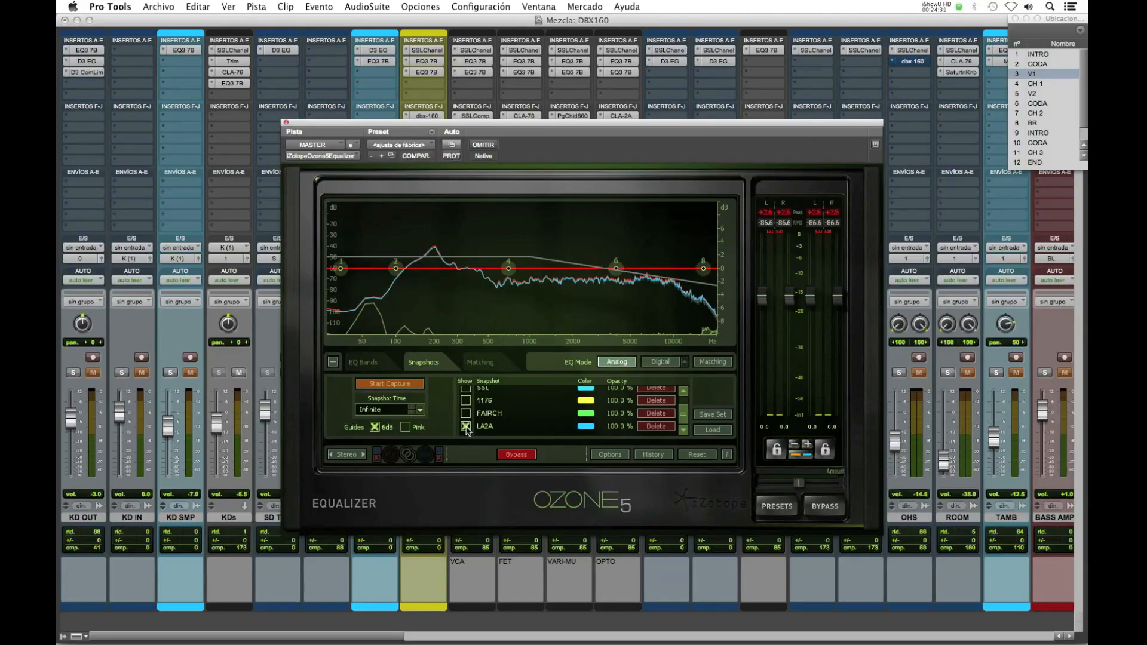
left_click(465, 426)
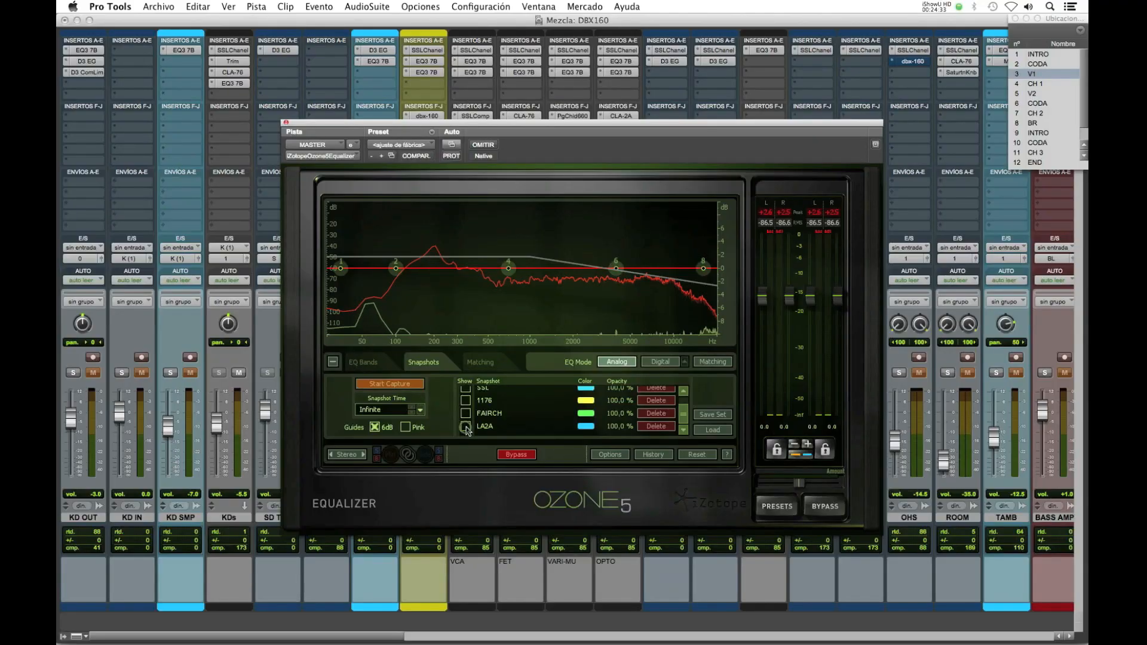
left_click_drag(494, 122, 696, 617)
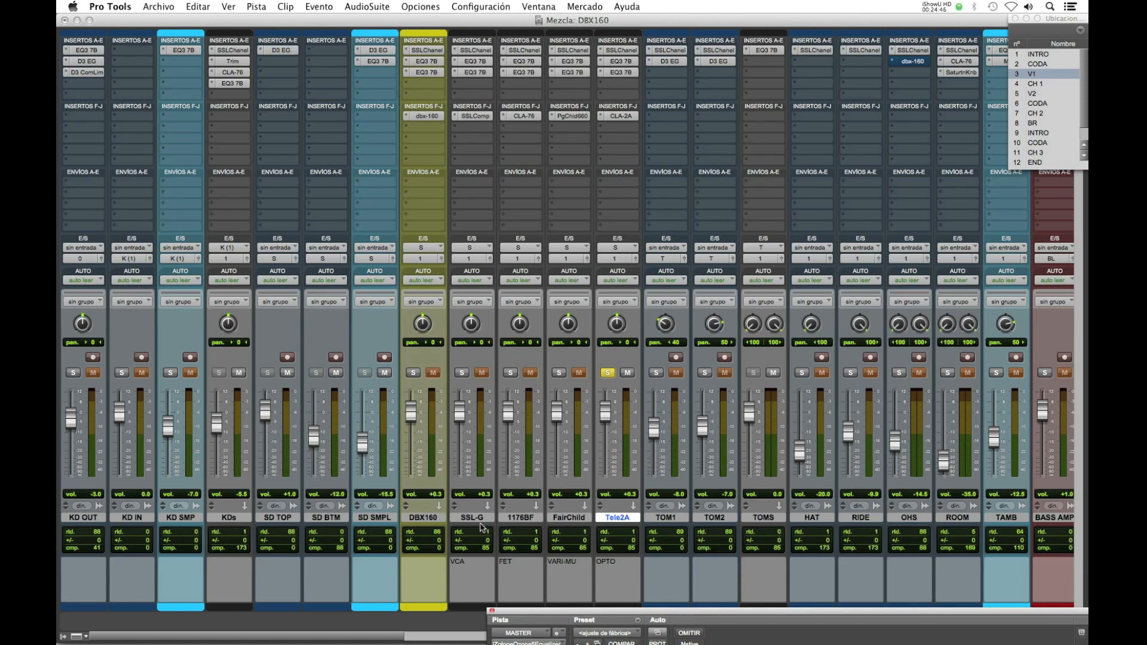
- Examine the CLA-76 on the 1176BF track against the dbx-160 on the DBX160 track
left_click(432, 518)
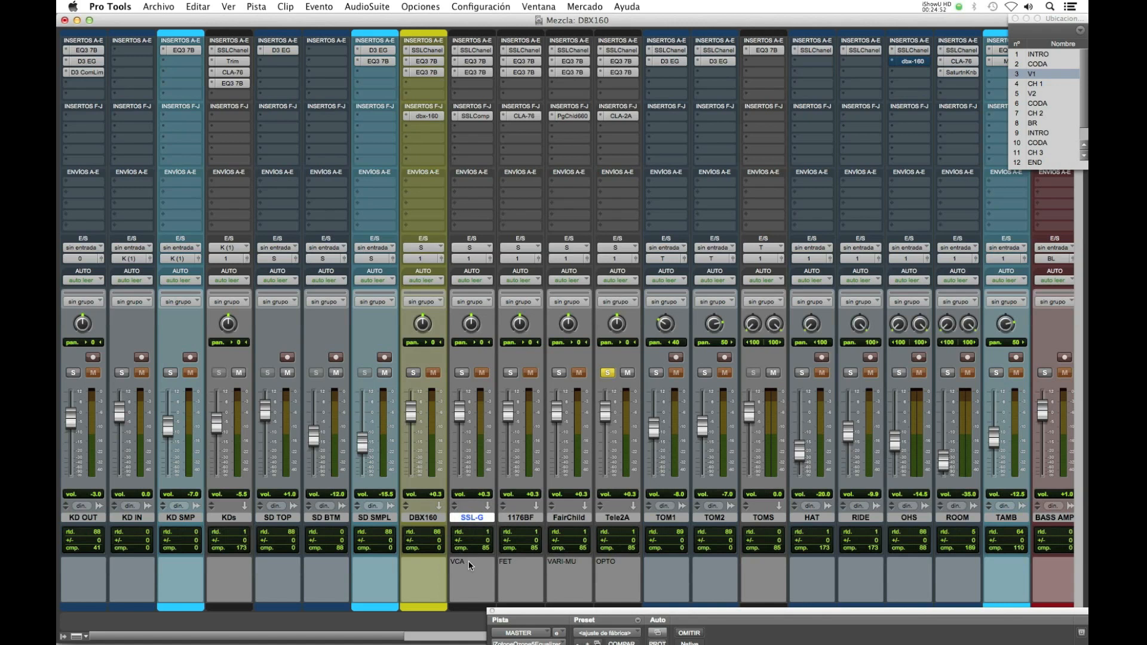
left_click(431, 519)
left_click(521, 518)
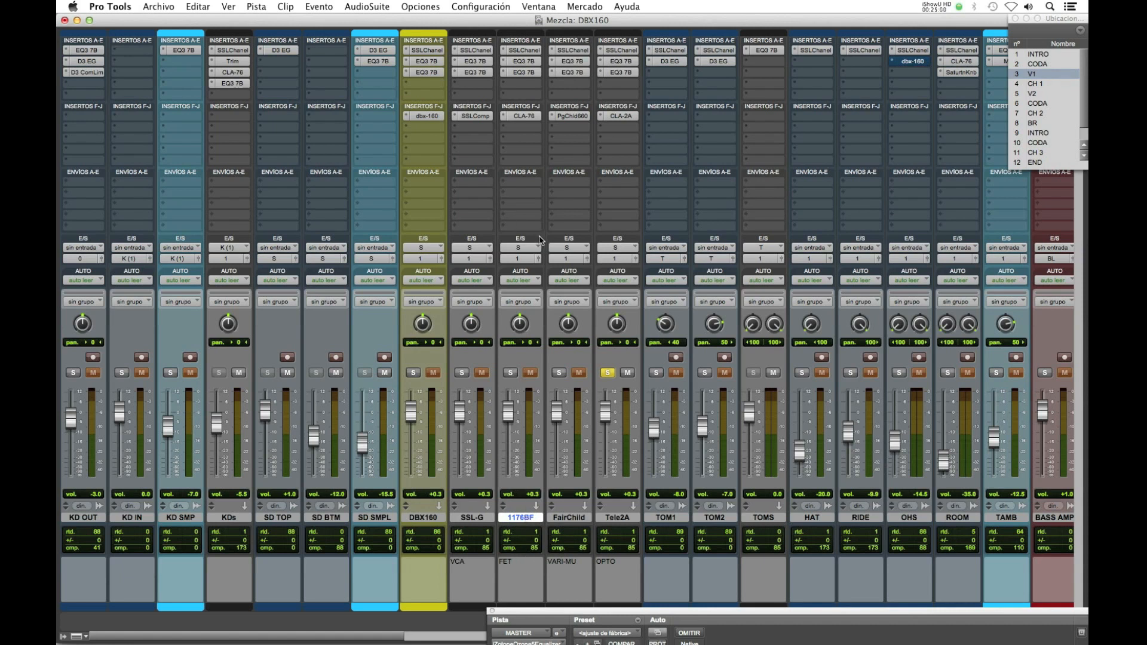
left_click(520, 117)
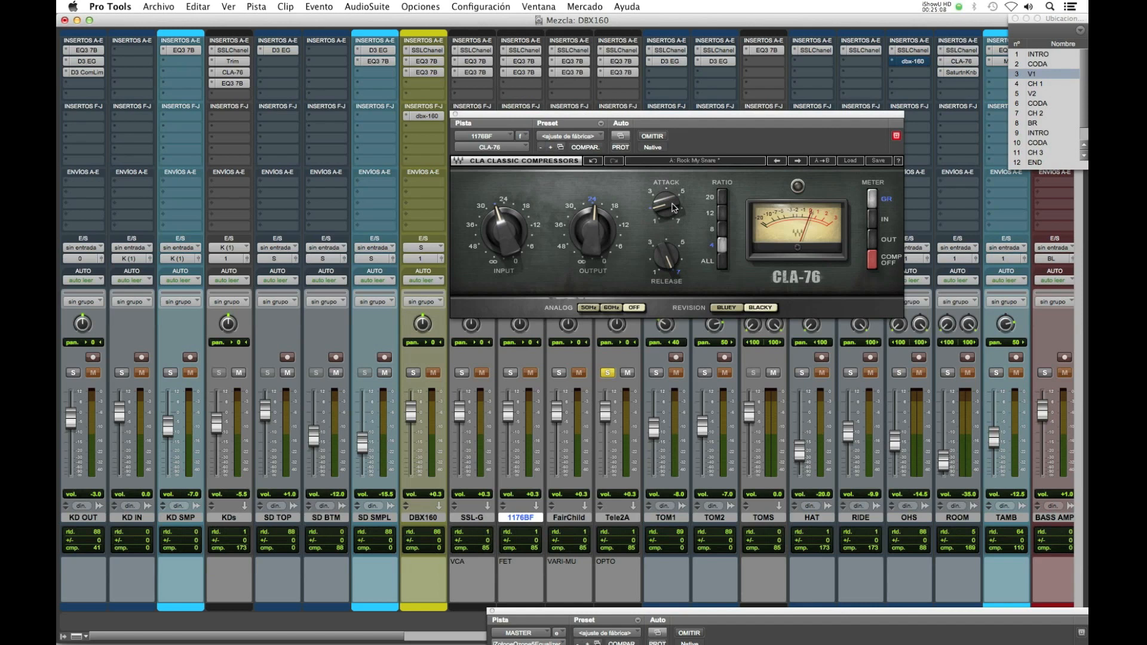
left_click(424, 117)
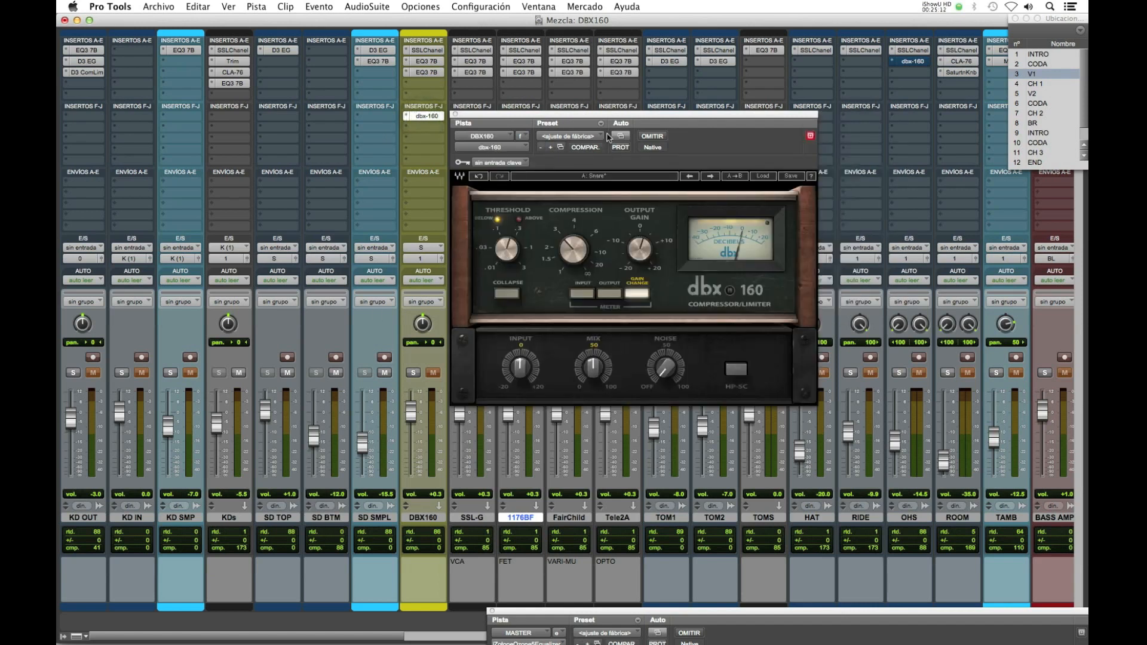
left_click_drag(613, 115, 614, 147)
left_click(525, 117)
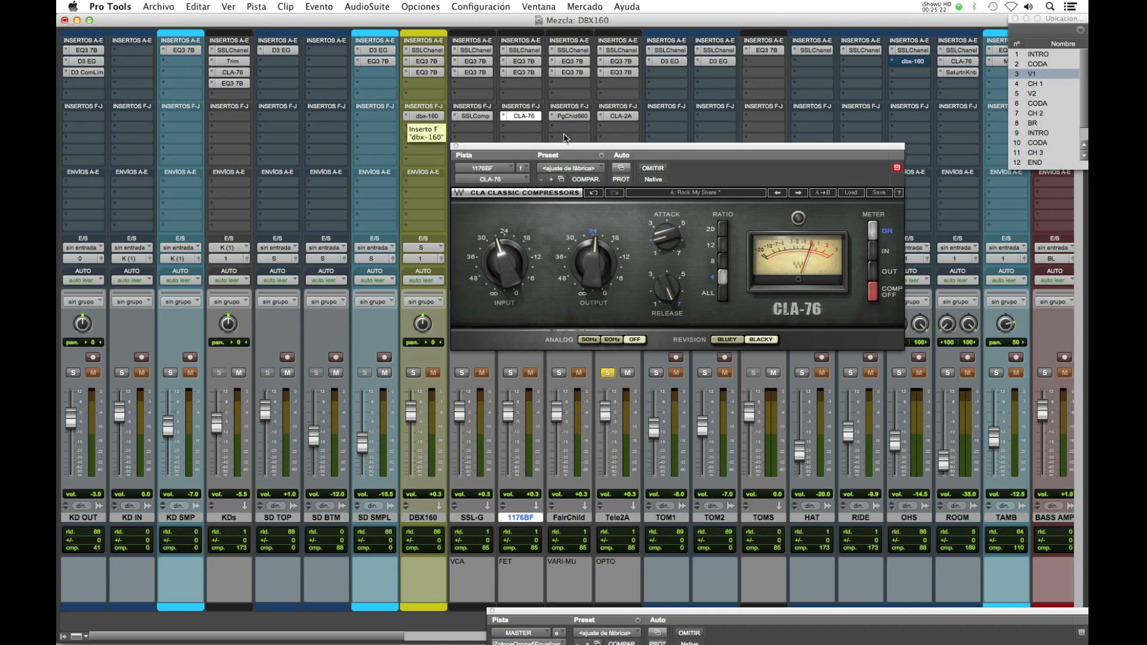
- Review the controls of the PuigChild 660, CLA-2A and dbx-160 in turn, leaving the plug-in window closed
left_click(577, 117)
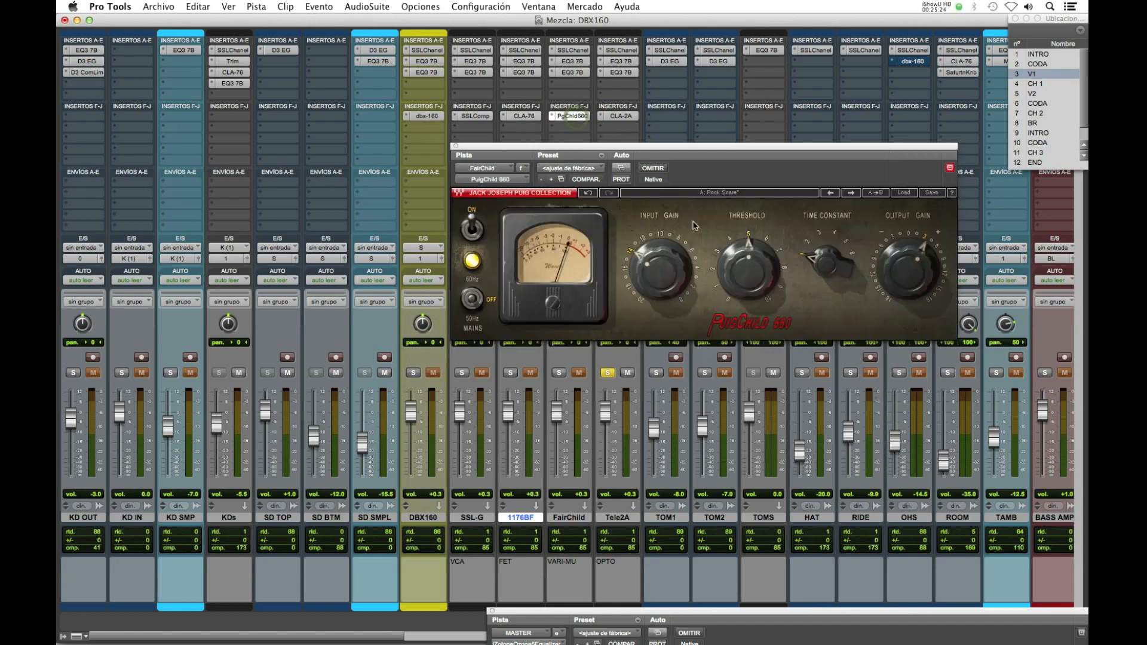
left_click_drag(602, 151, 603, 137)
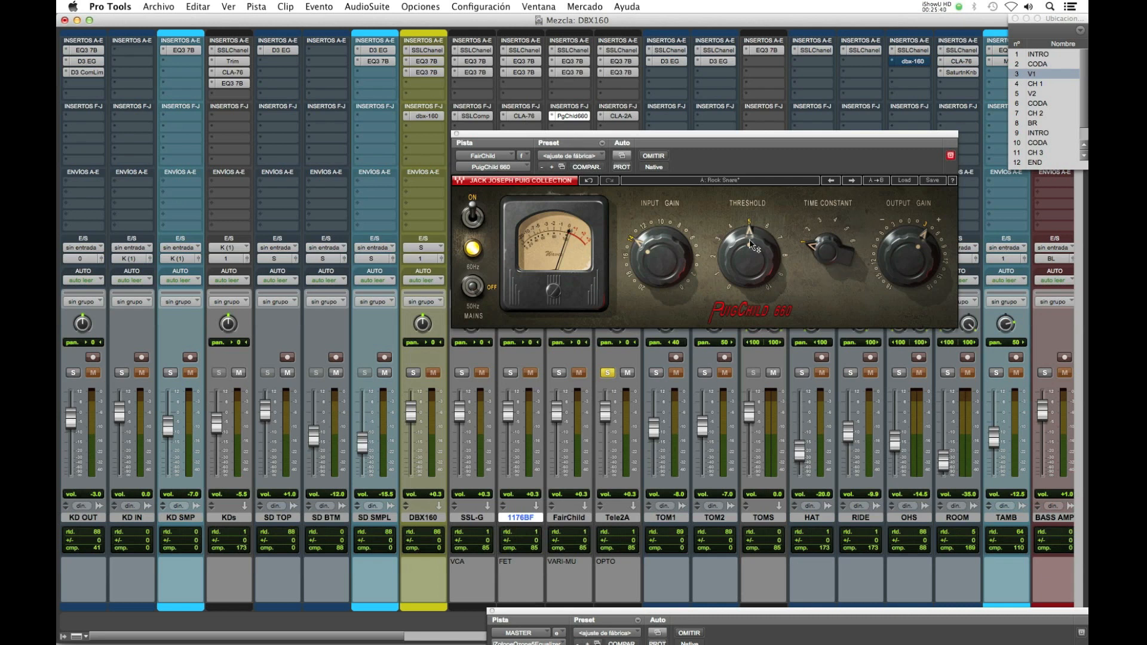
mouse_move(750, 239)
left_click(622, 117)
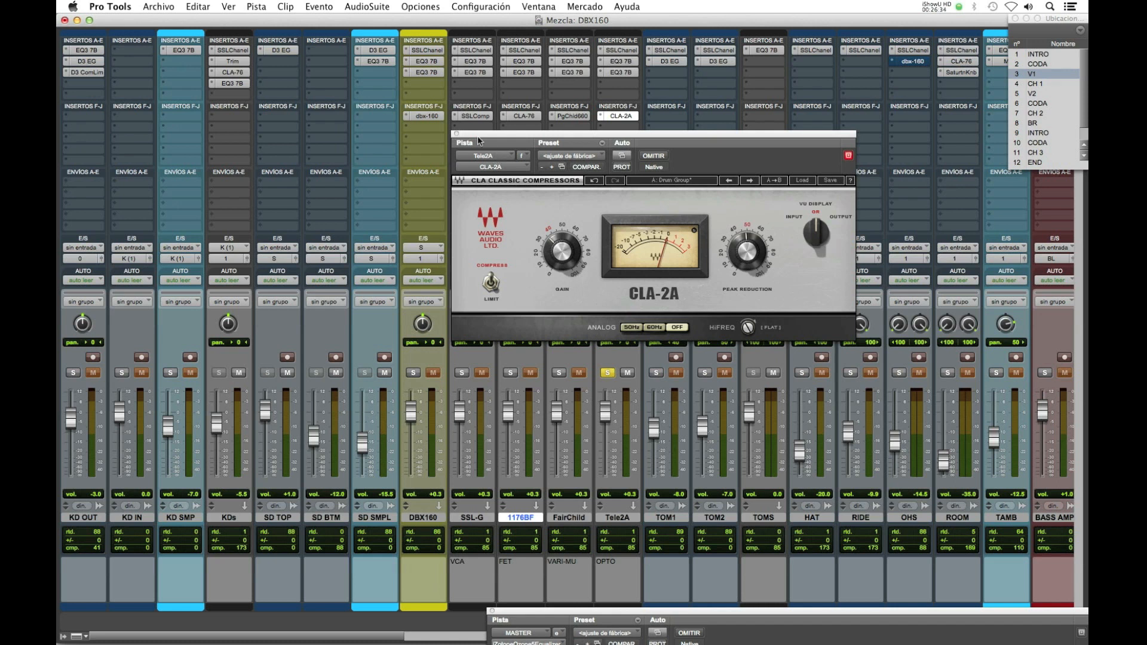
left_click(455, 135)
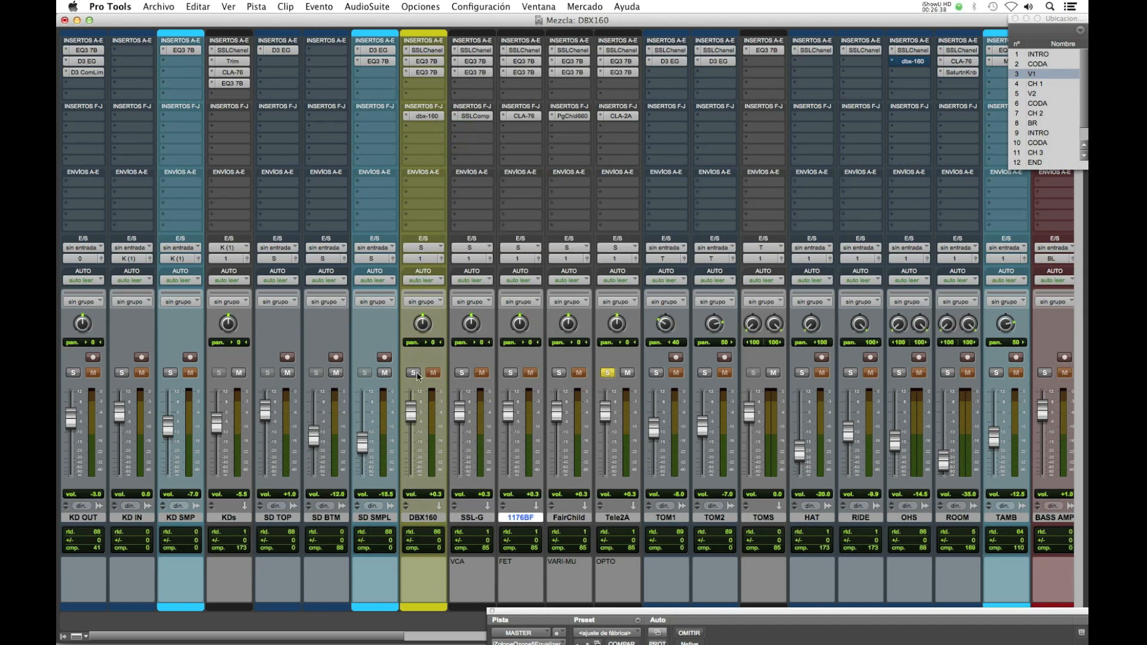
left_click(426, 116)
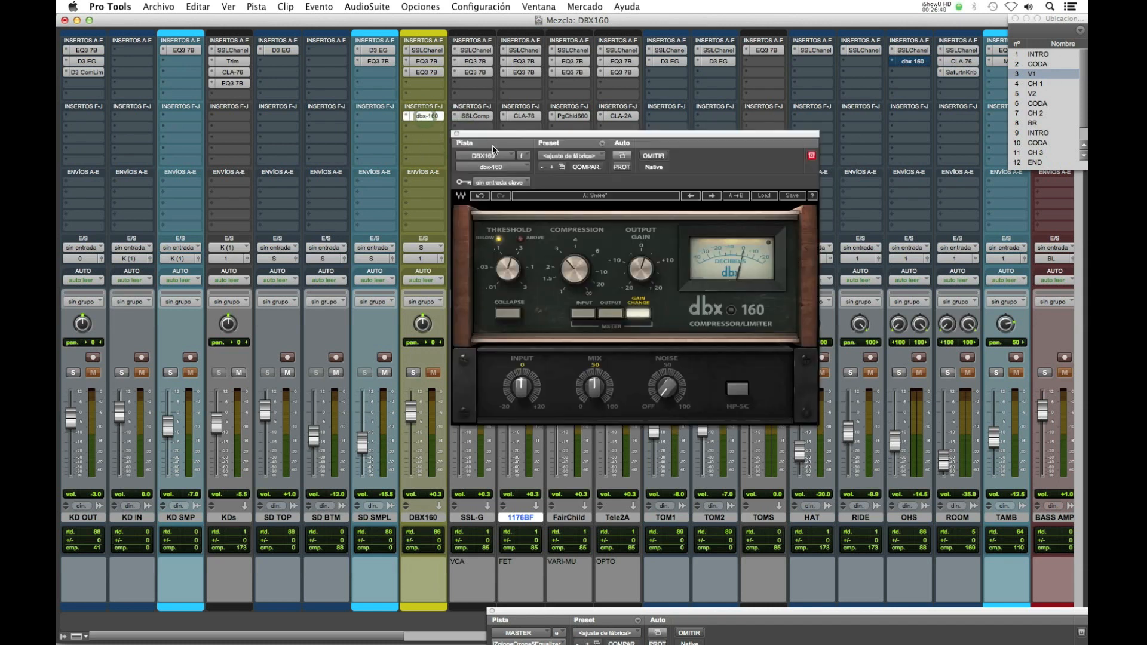
left_click(456, 135)
- Locate the vocal tracks in the mixer and select VOX, followed by the VPLP track
scroll(795, 490, "right", 5)
scroll(807, 491, "right", 15)
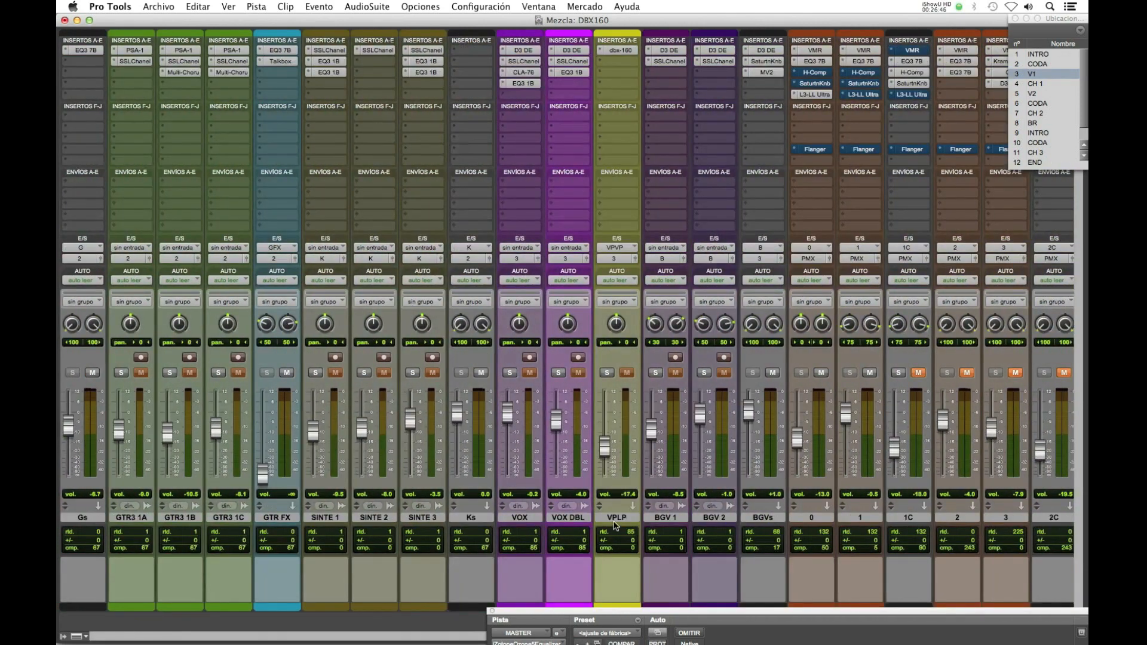
left_click(519, 517)
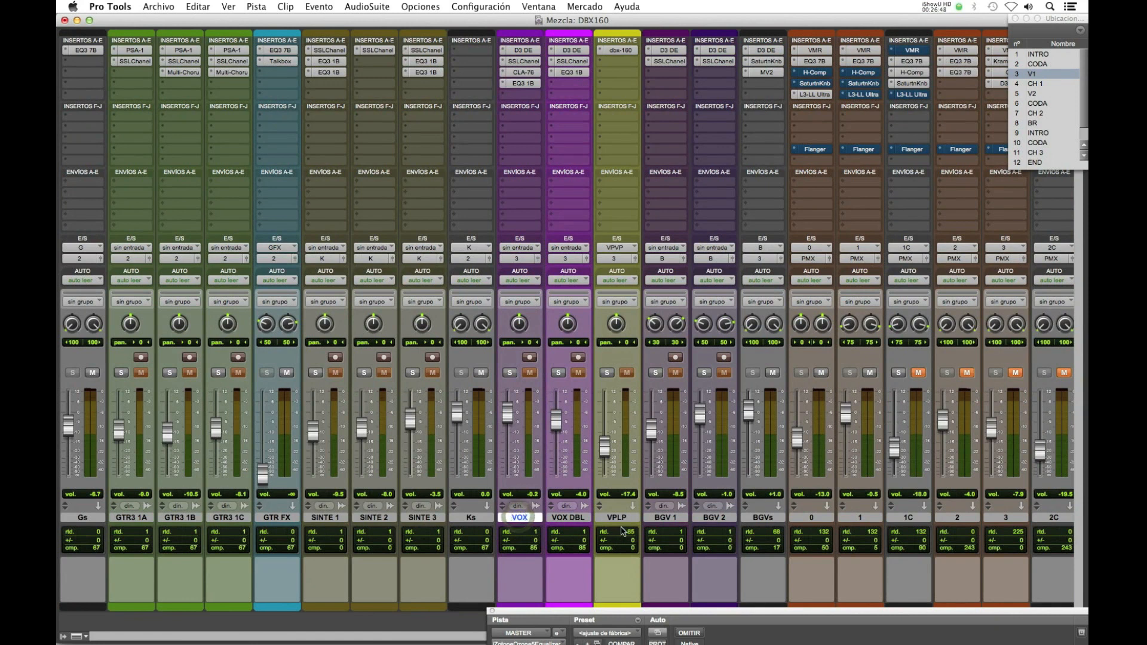
left_click(622, 519)
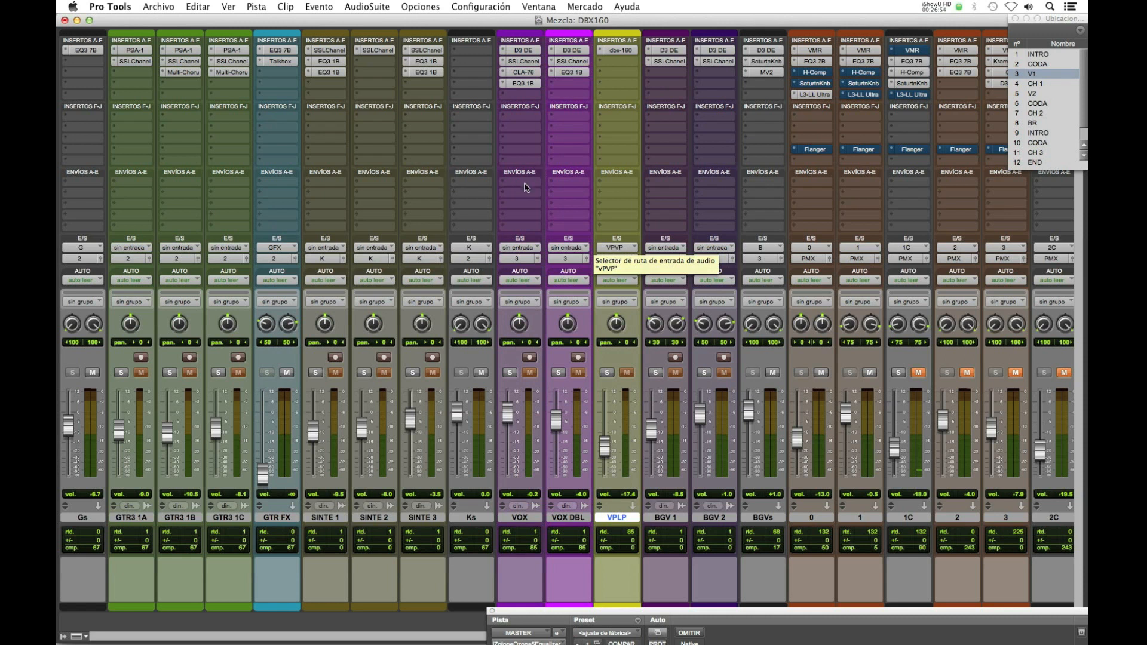
- Show Sends F-J in the mixer and move the VOX track's VPVP send up to the first slot of Sends A-E
left_click(77, 636)
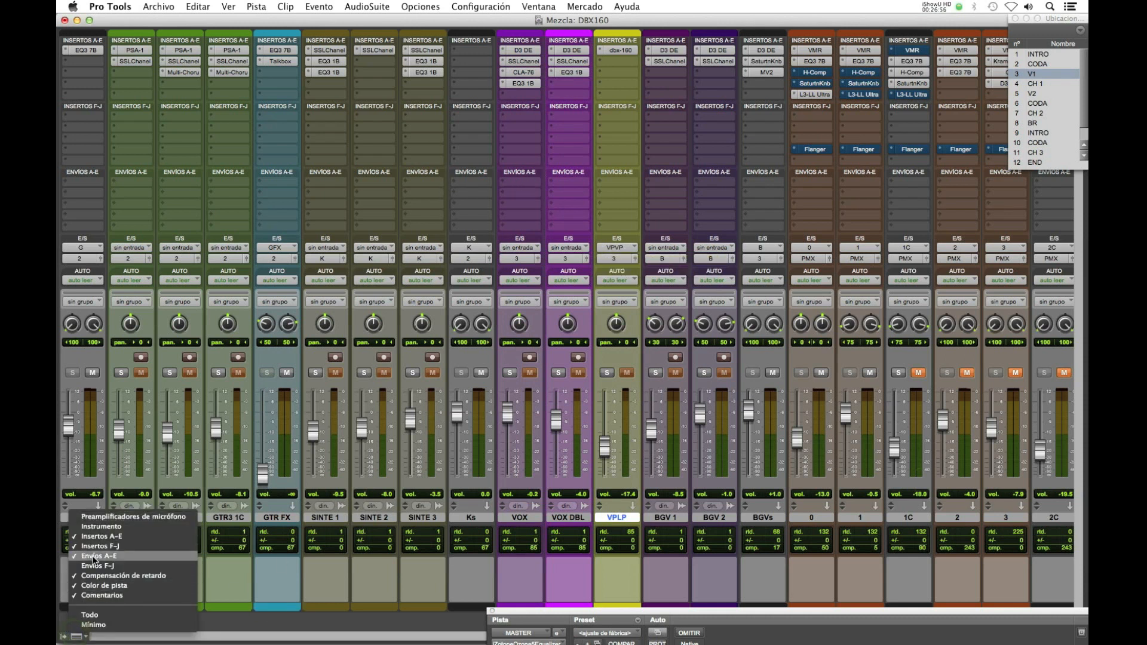
left_click(97, 565)
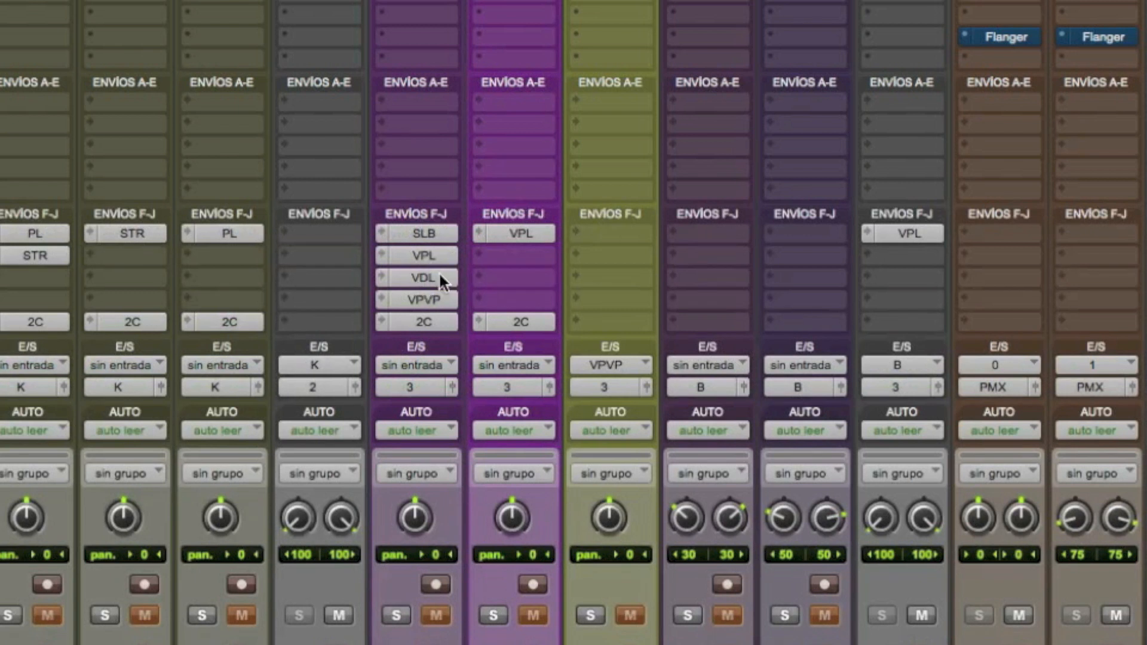
left_click_drag(432, 288, 406, 105)
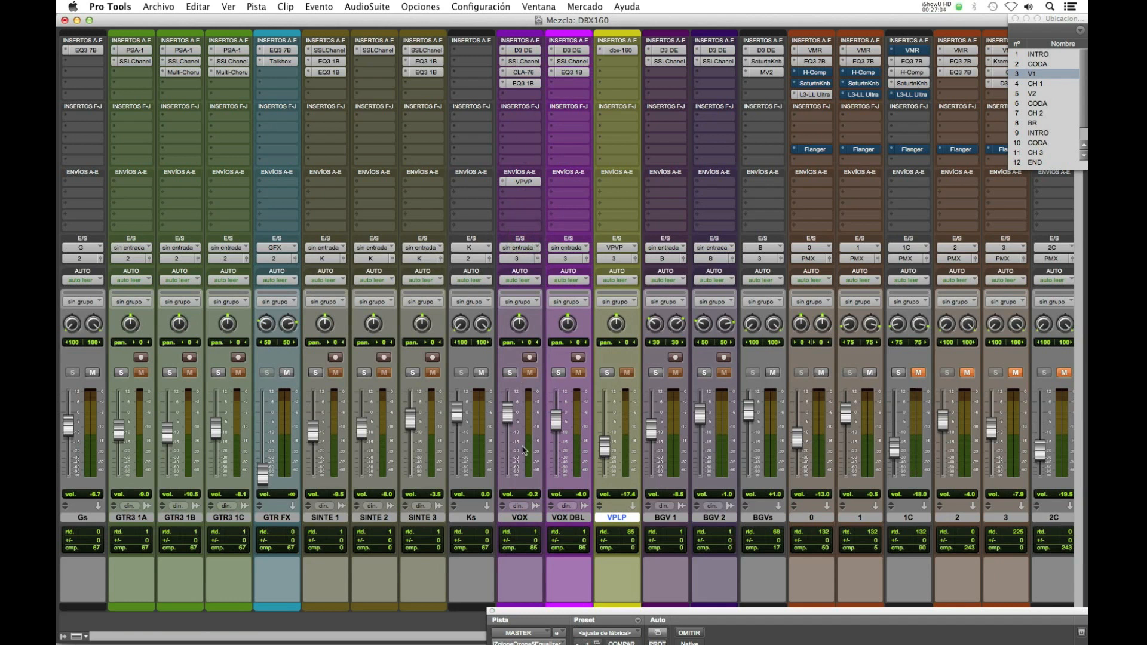
- Check the dbx-160 settings on the VPLP track, close the plug-in, and select VOX followed by VPLP
left_click(623, 51)
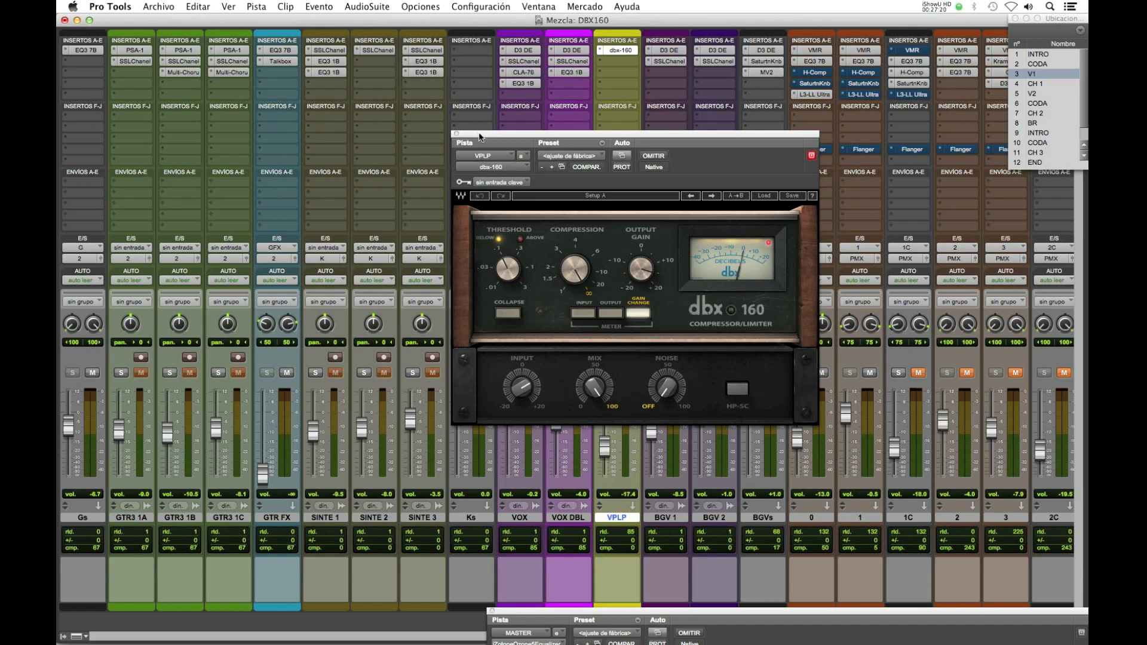
left_click(457, 134)
left_click(523, 518)
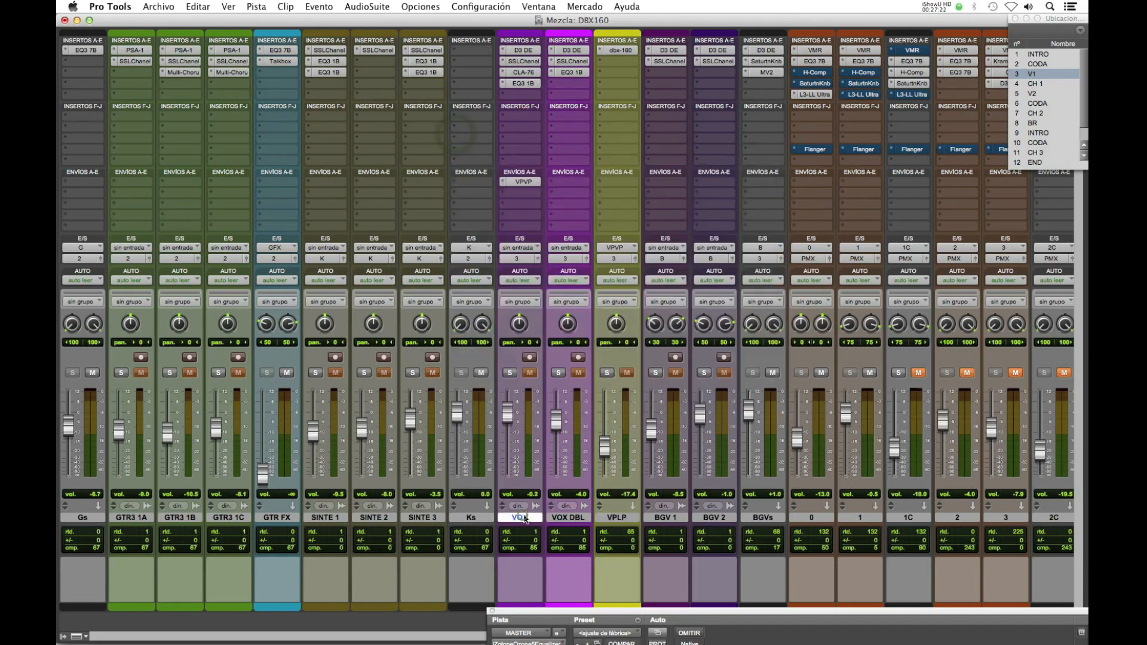
left_click(621, 518)
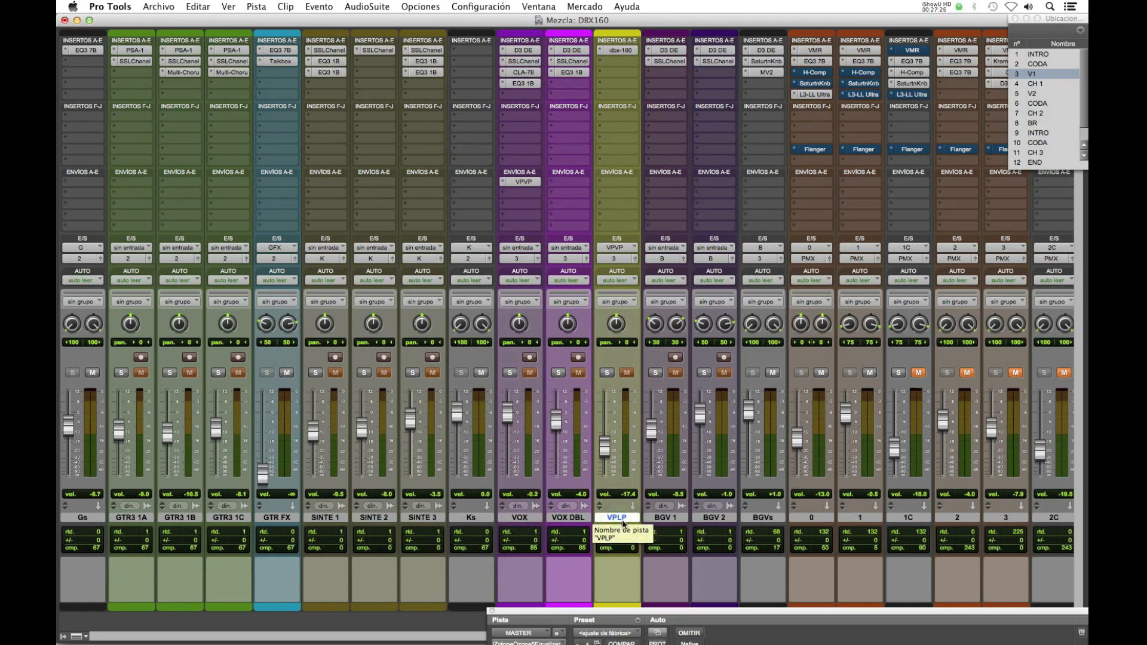
- Unmute the silenced bus tracks 1C, 2, 3 and 2C in the mixer
scroll(681, 529, "right", 5)
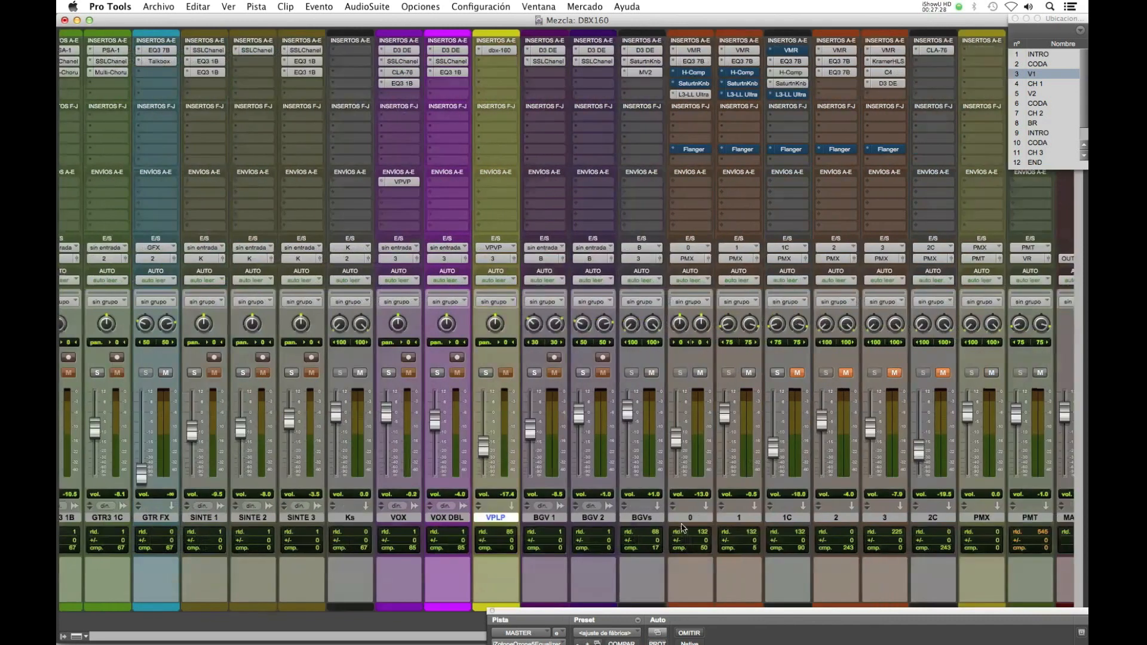
left_click(844, 373)
left_click(893, 373)
left_click(941, 372)
scroll(939, 373, "right", 4)
left_click(1040, 372)
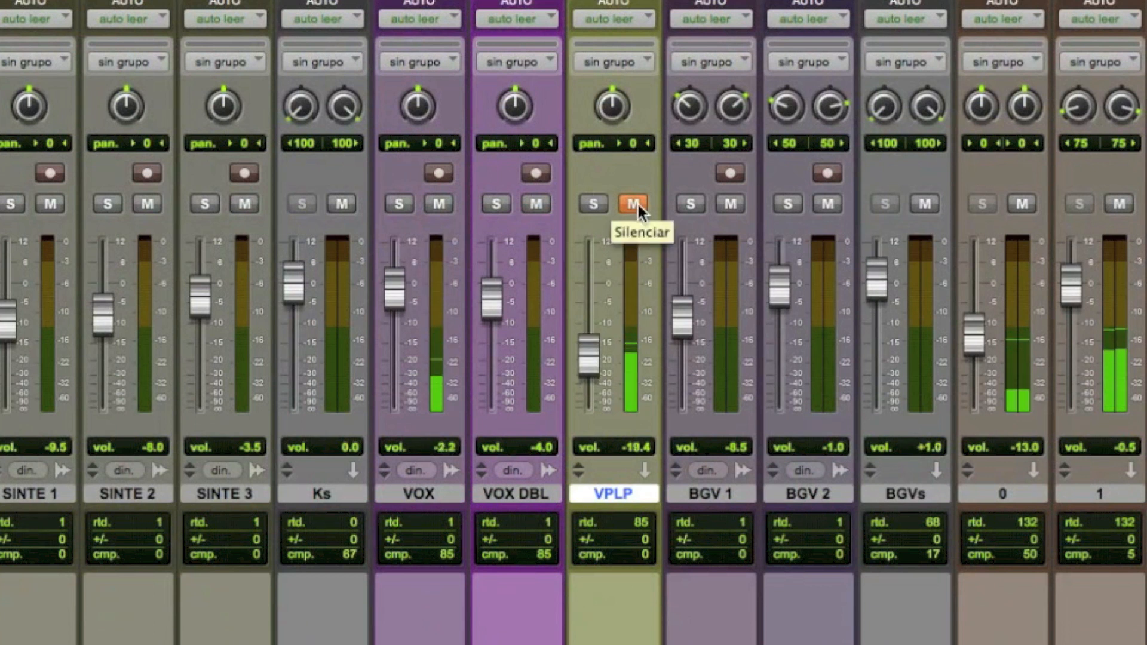
- Switch the VPLP track's mute off and on during playback to compare the vocal with and without parallel compression, leaving it unmuted
left_click(636, 204)
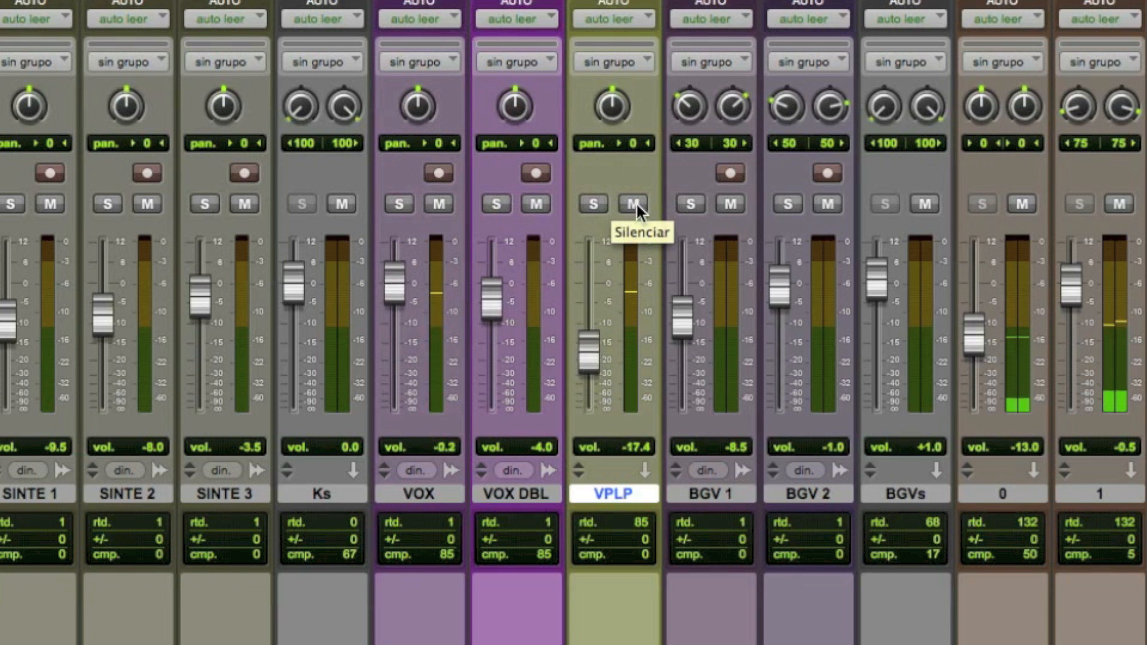
left_click(635, 204)
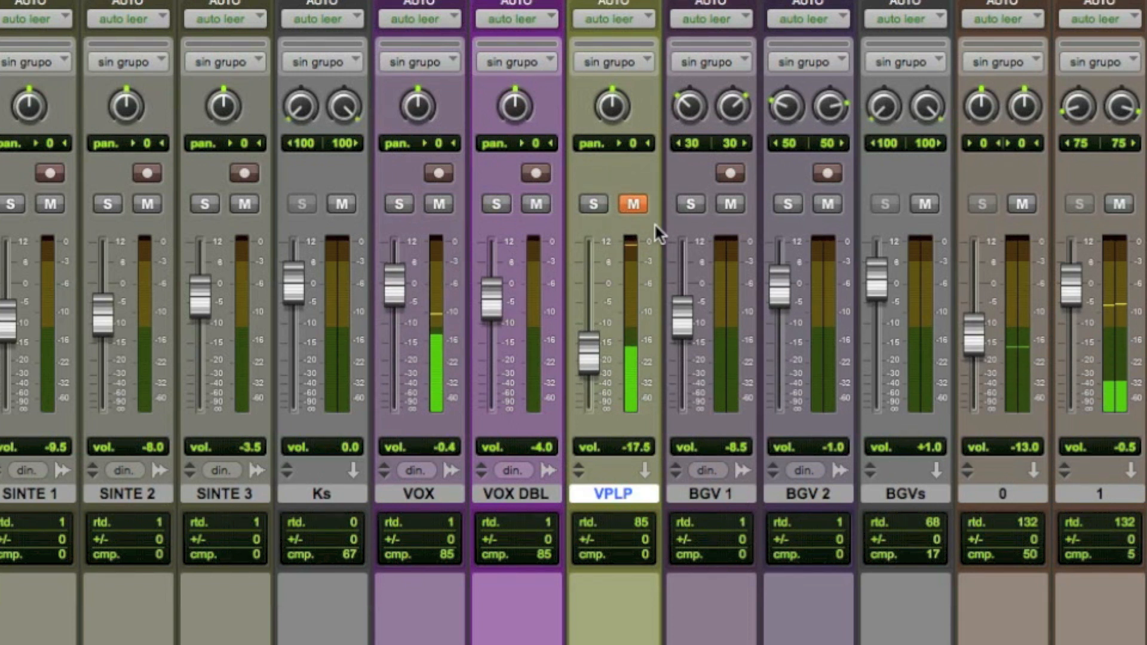
left_click(633, 205)
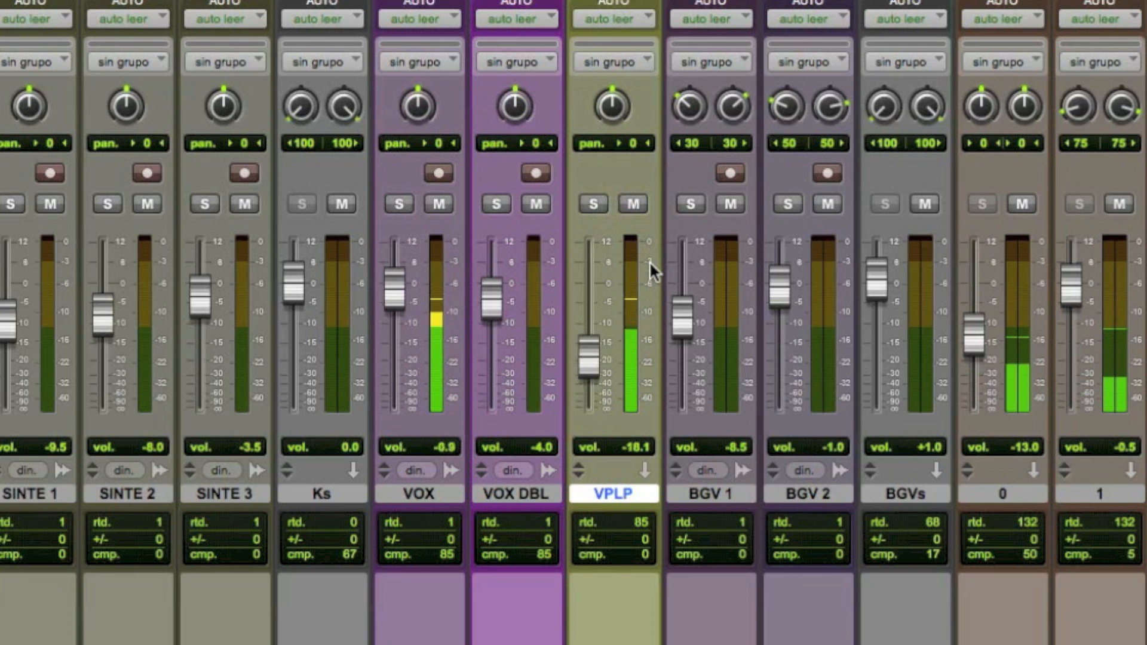
left_click(632, 204)
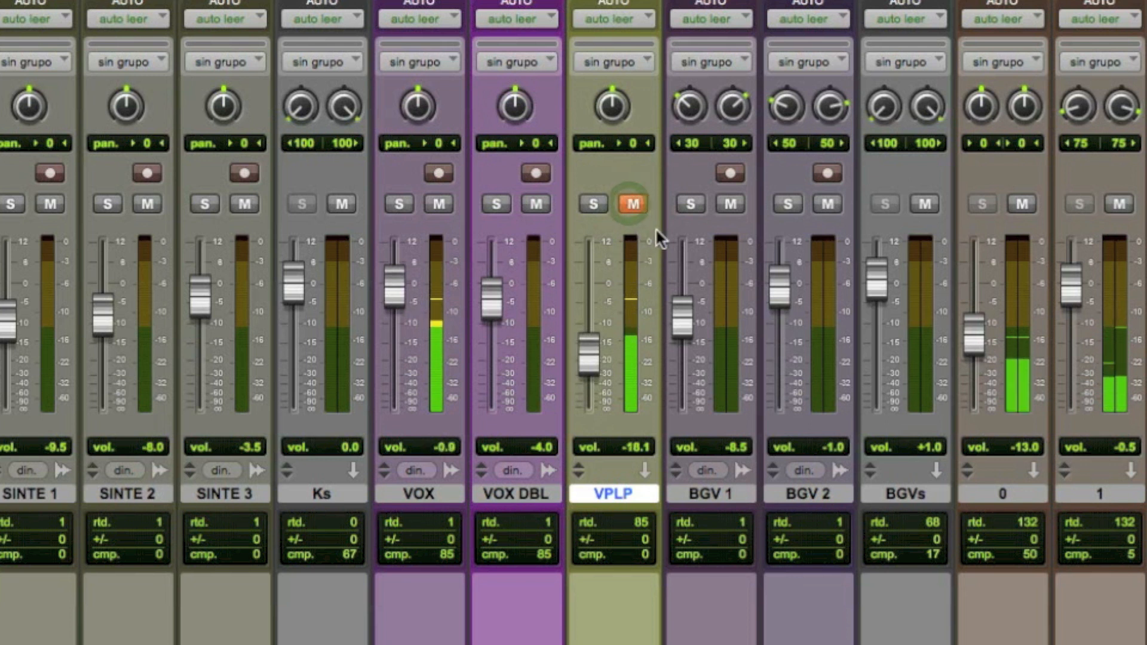
left_click(632, 205)
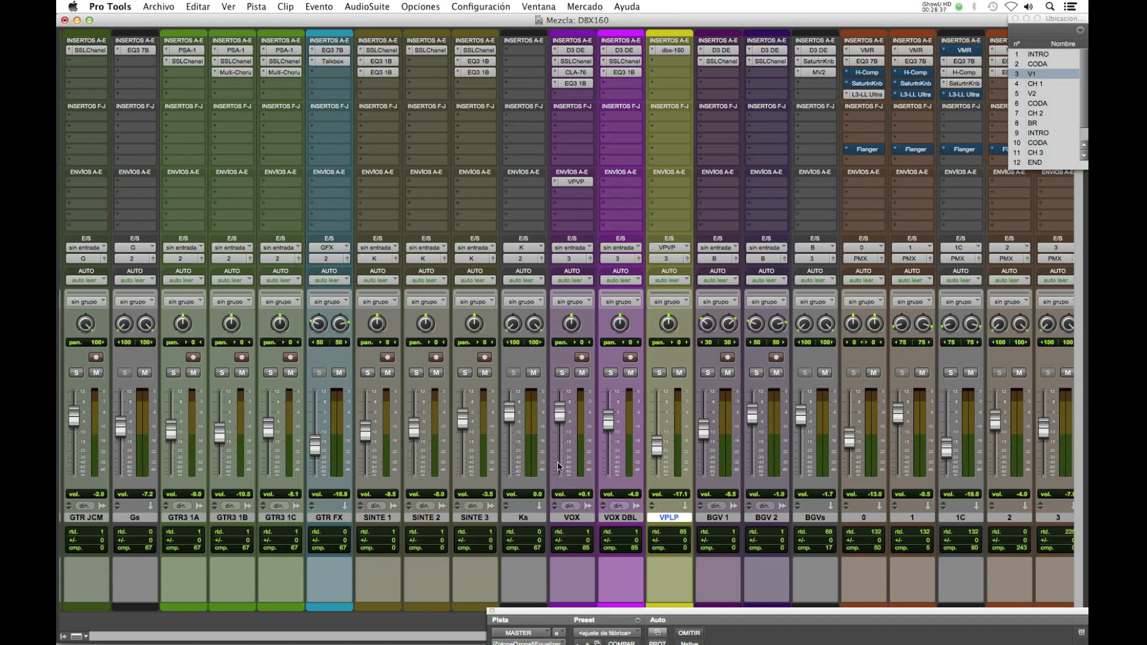
- Open the VOX track's VPVP send, then solo VPLP and check its dbx-160 settings, leaving the plug-in closed
left_click(580, 182)
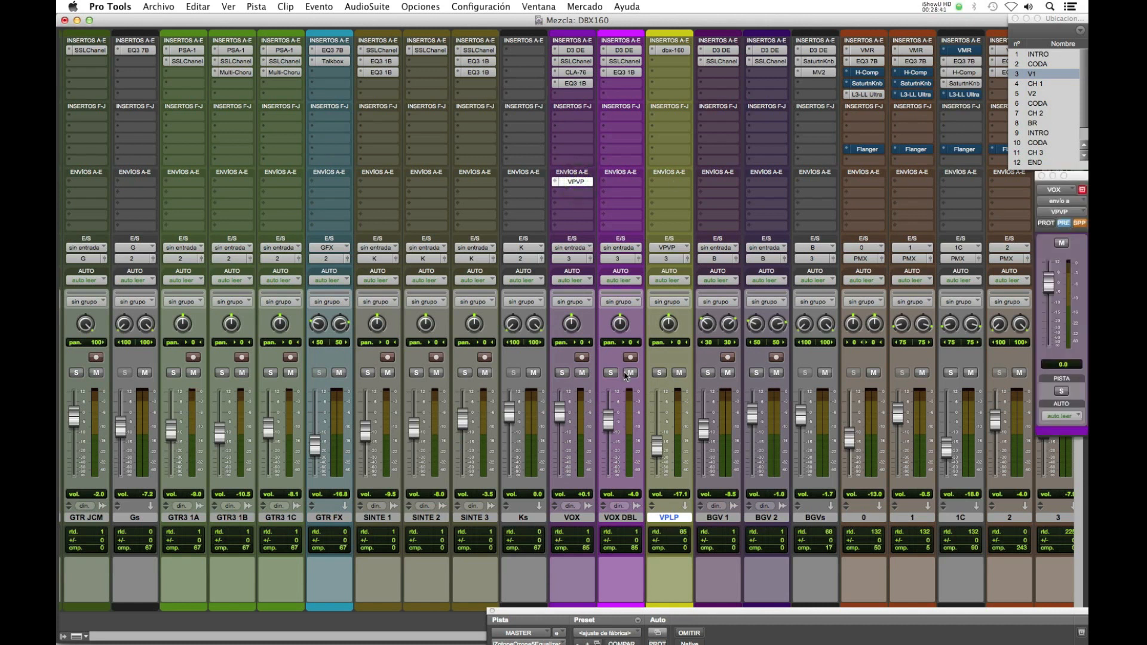
left_click(660, 373)
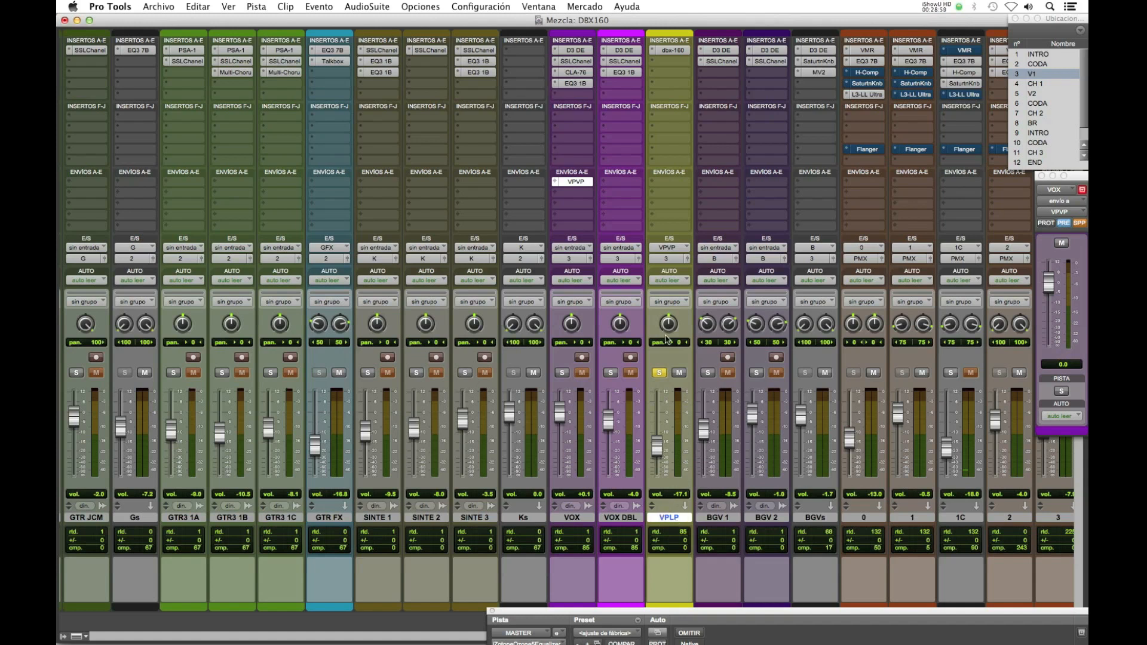
left_click(673, 52)
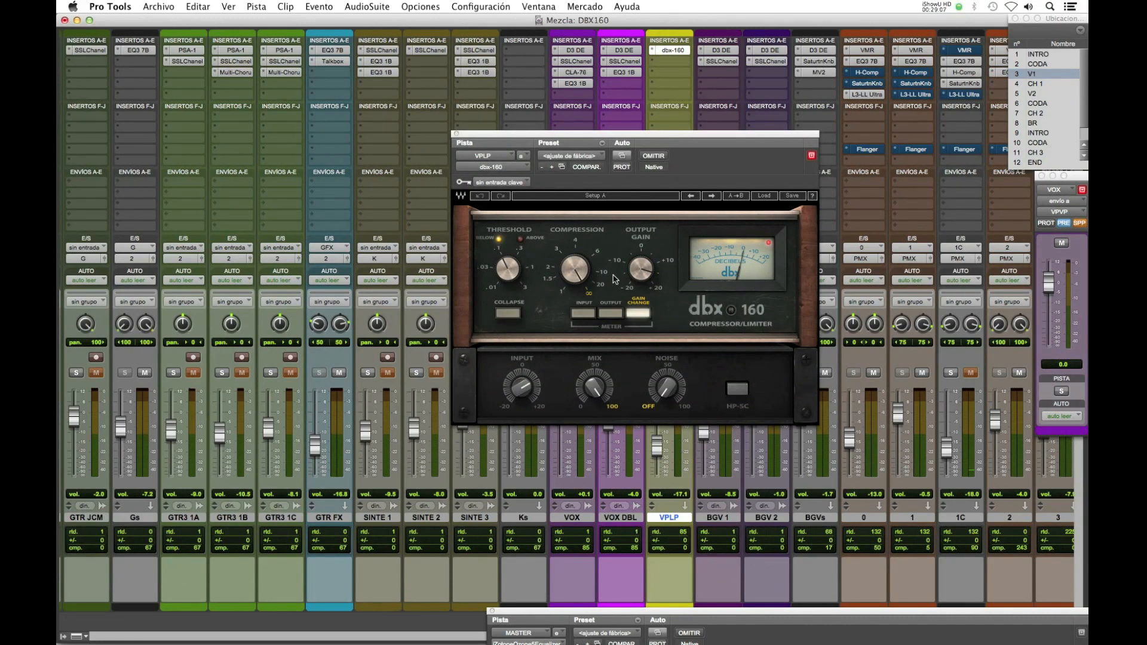
left_click(457, 136)
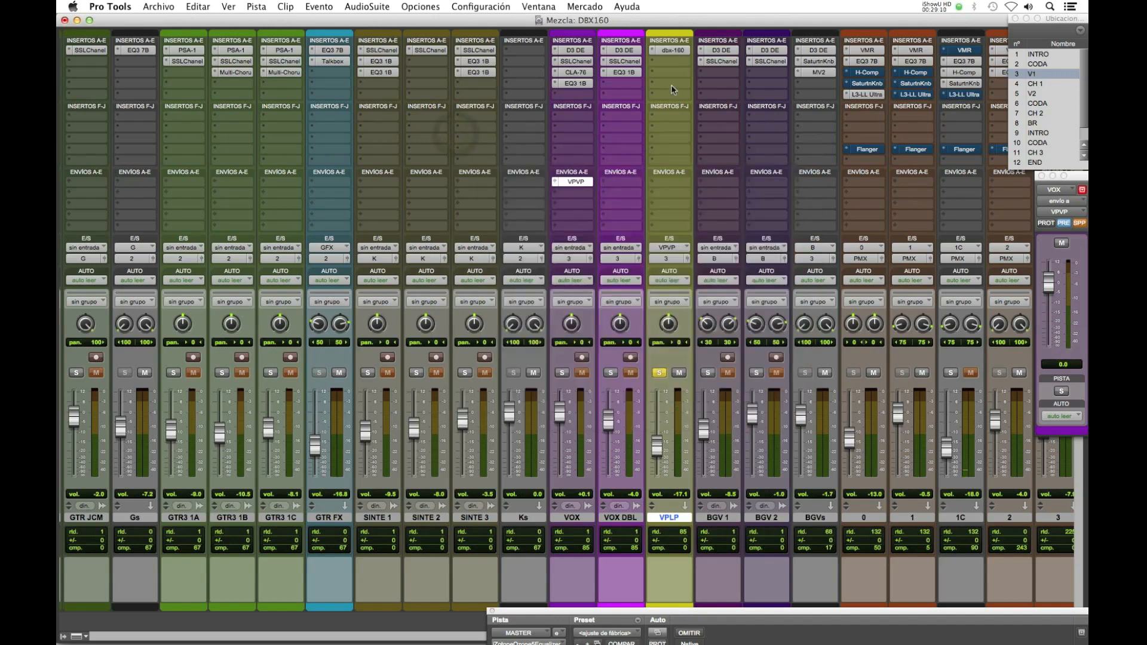
- Select the 1C track, then examine the drum, snare compressor and vocal tracks across the mixer
left_click(961, 517)
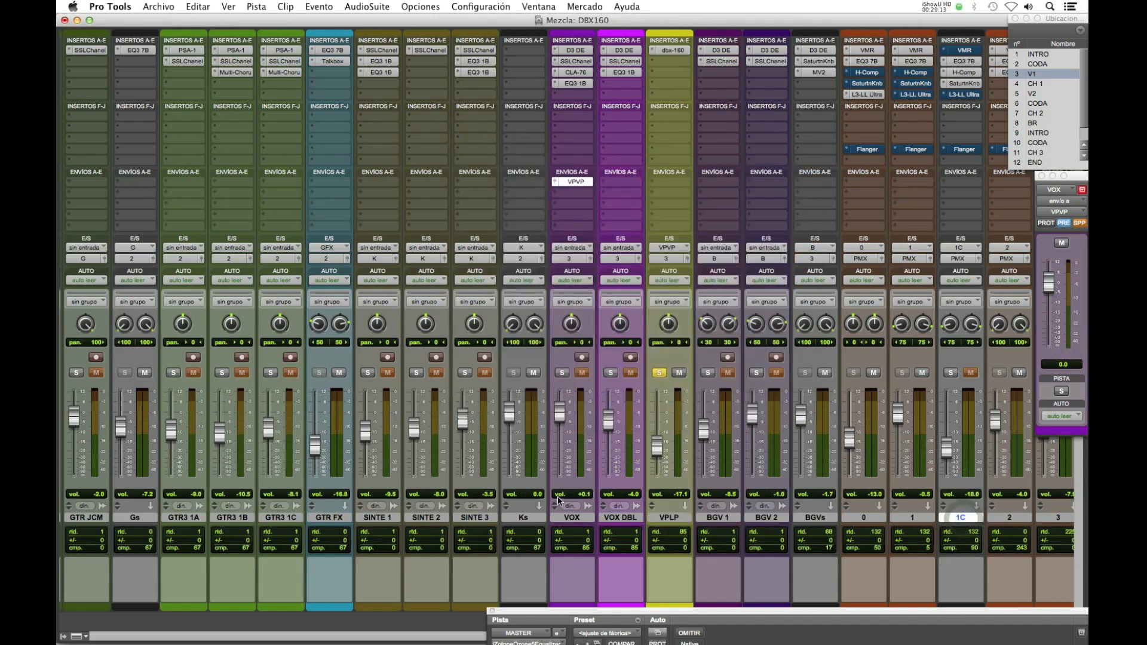
scroll(523, 508, "left", 5)
scroll(523, 508, "left", 3)
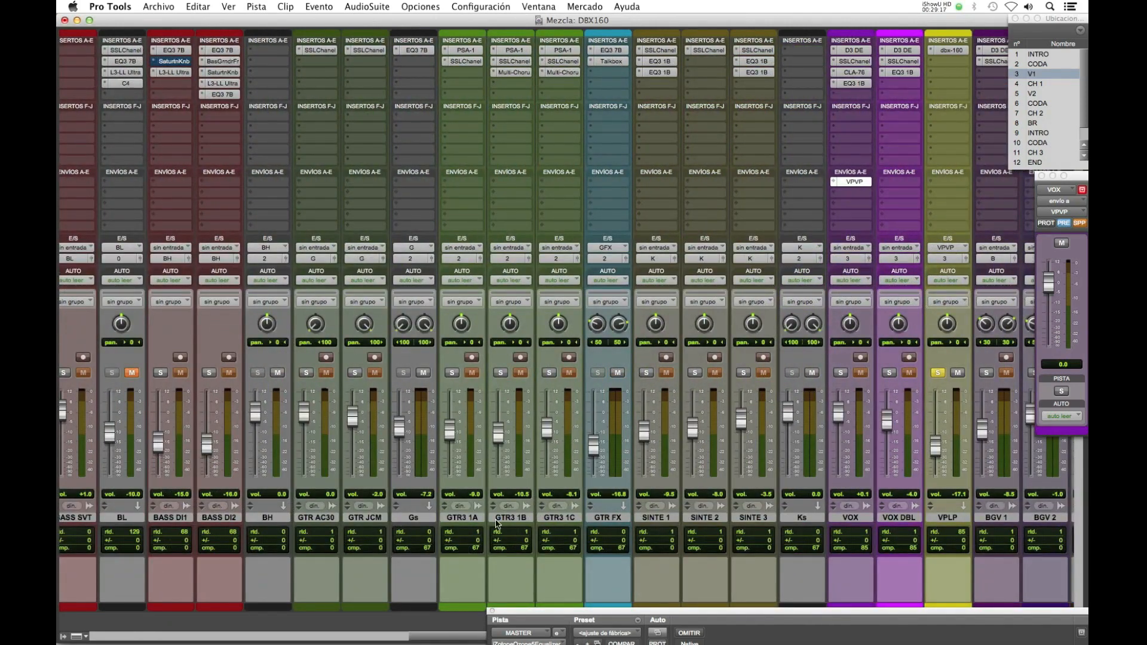
scroll(317, 518, "left", 5)
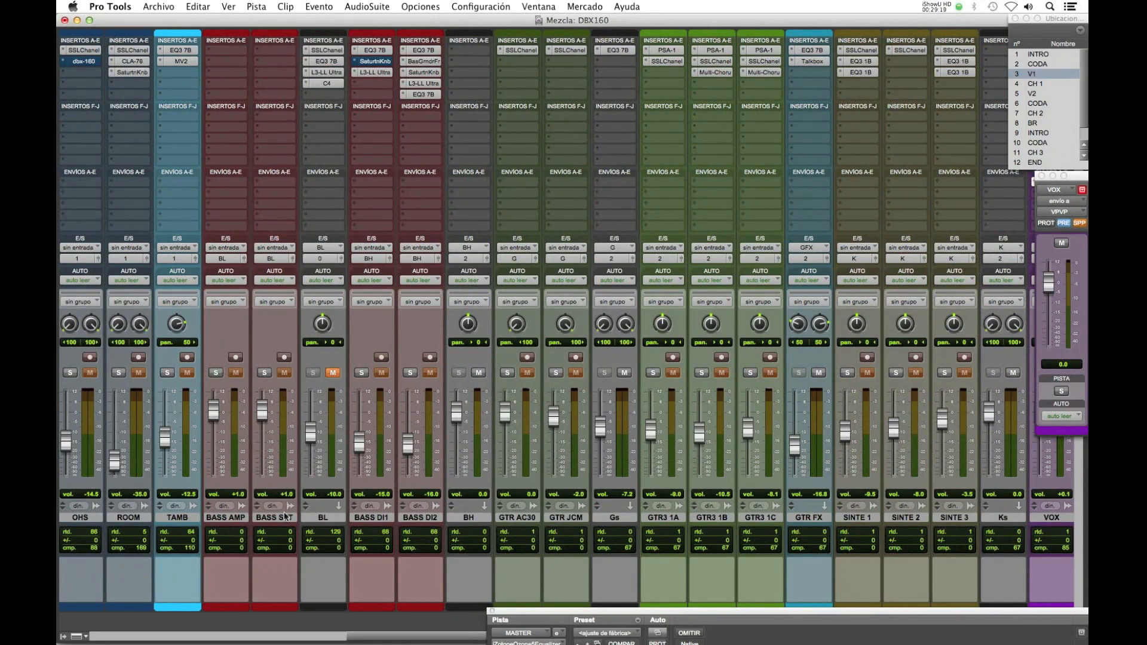
scroll(408, 510, "left", 15)
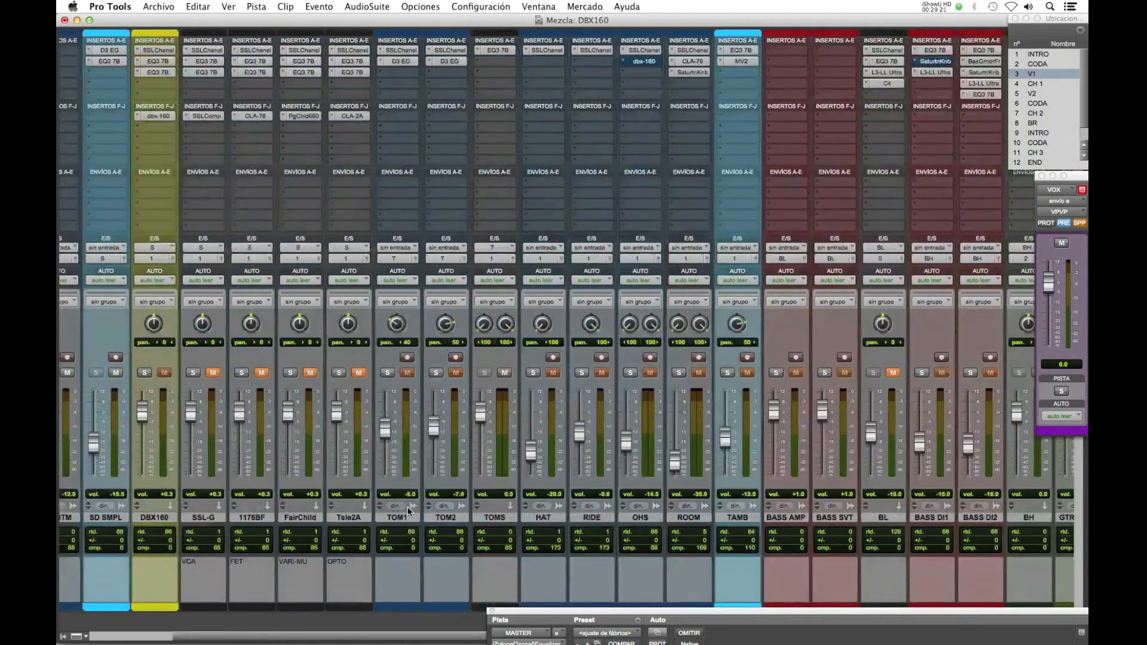
scroll(370, 527, "left", 6)
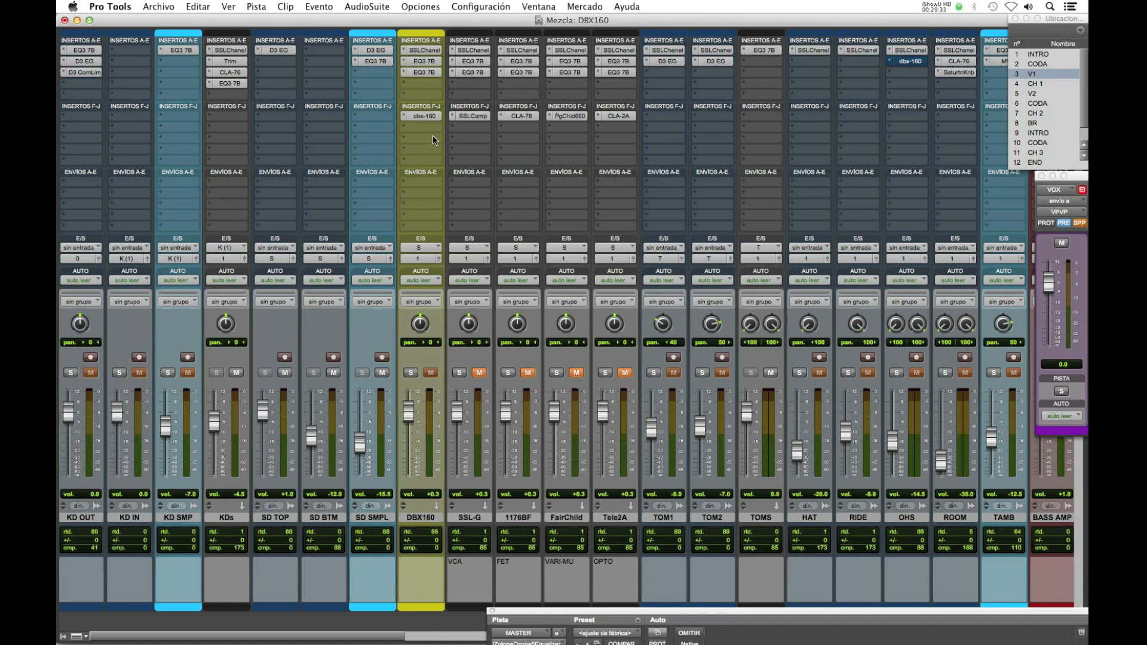
scroll(433, 135, "right", 3)
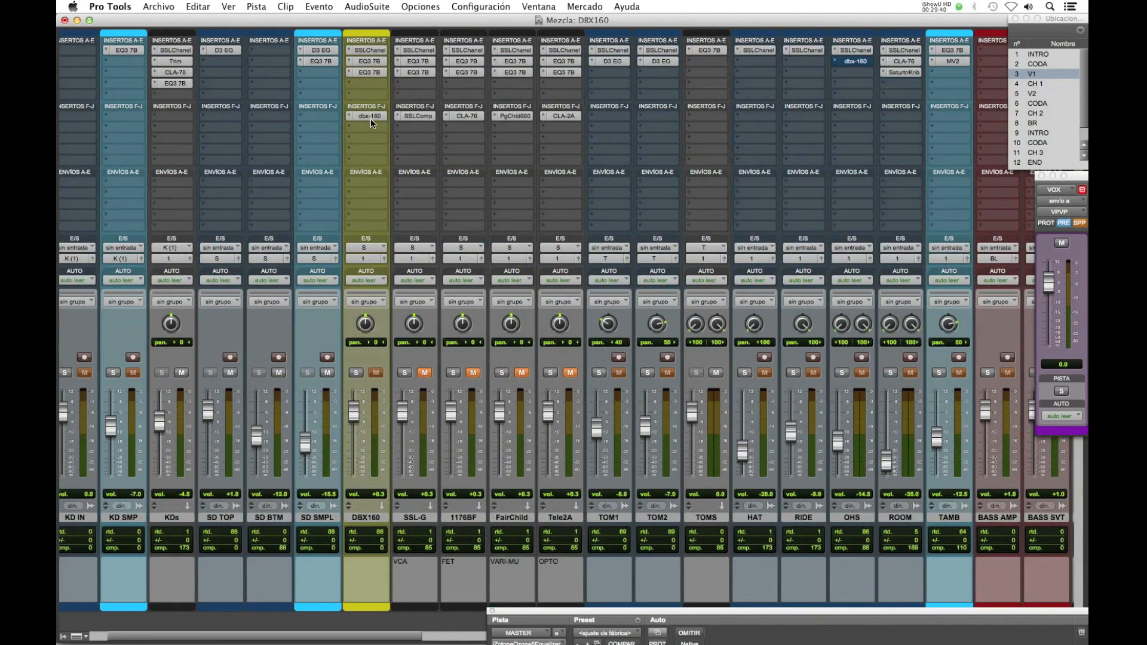
scroll(328, 439, "right", 10)
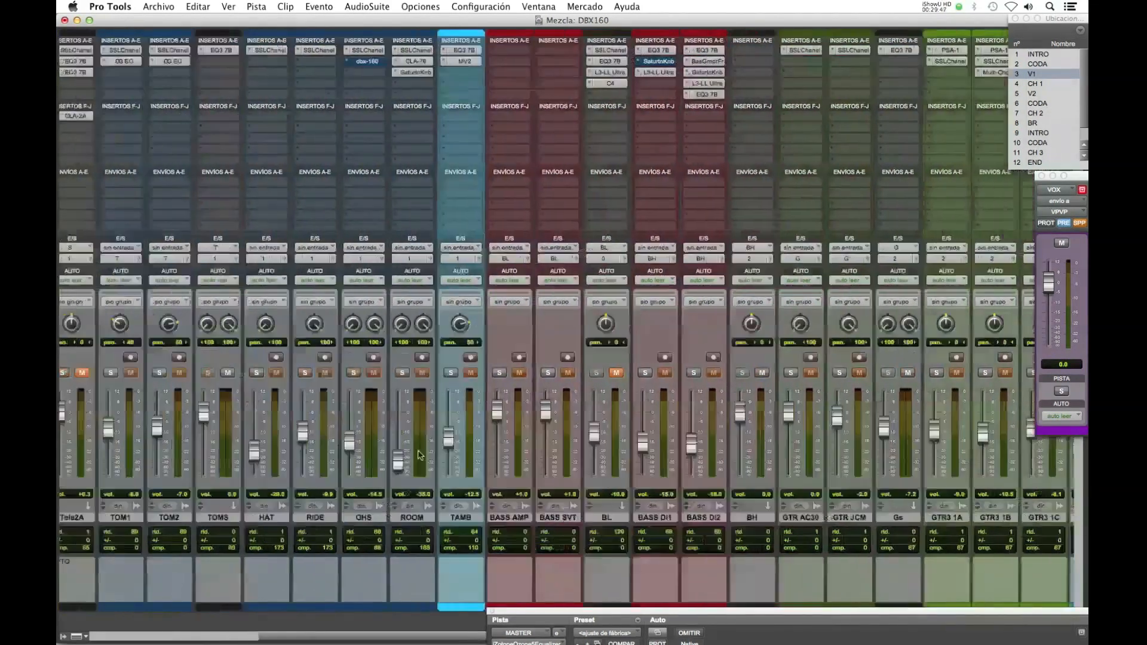
scroll(502, 463, "right", 10)
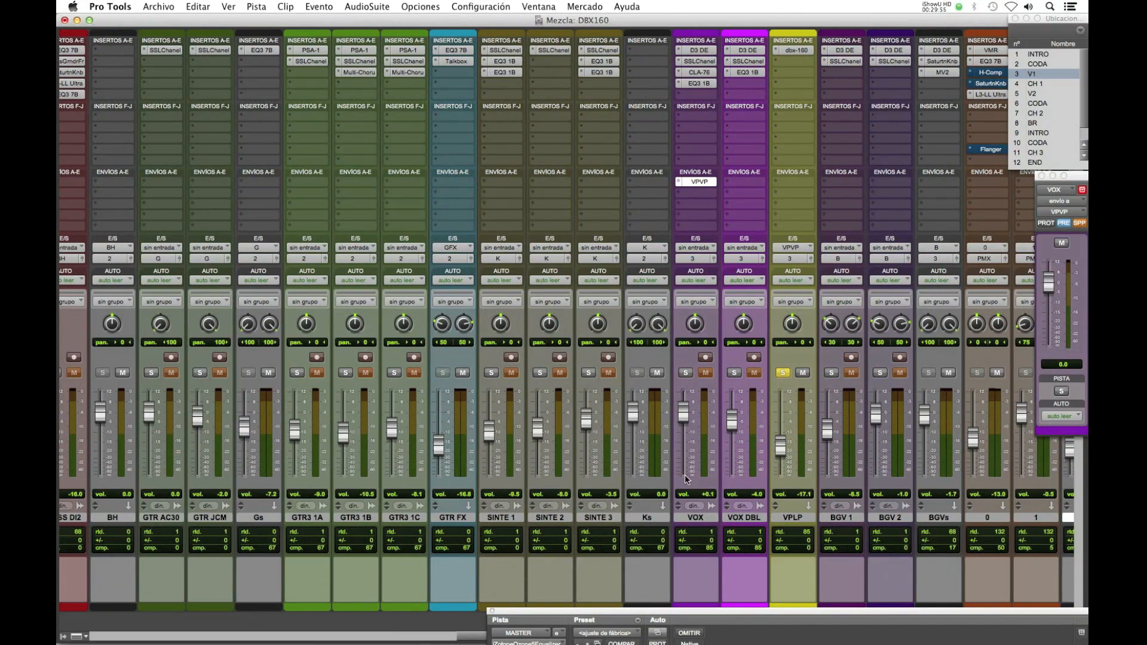
- Open the dbx-160 on the DBX160 snare track and reposition its window slightly to review the controls
scroll(483, 524, "left", 15)
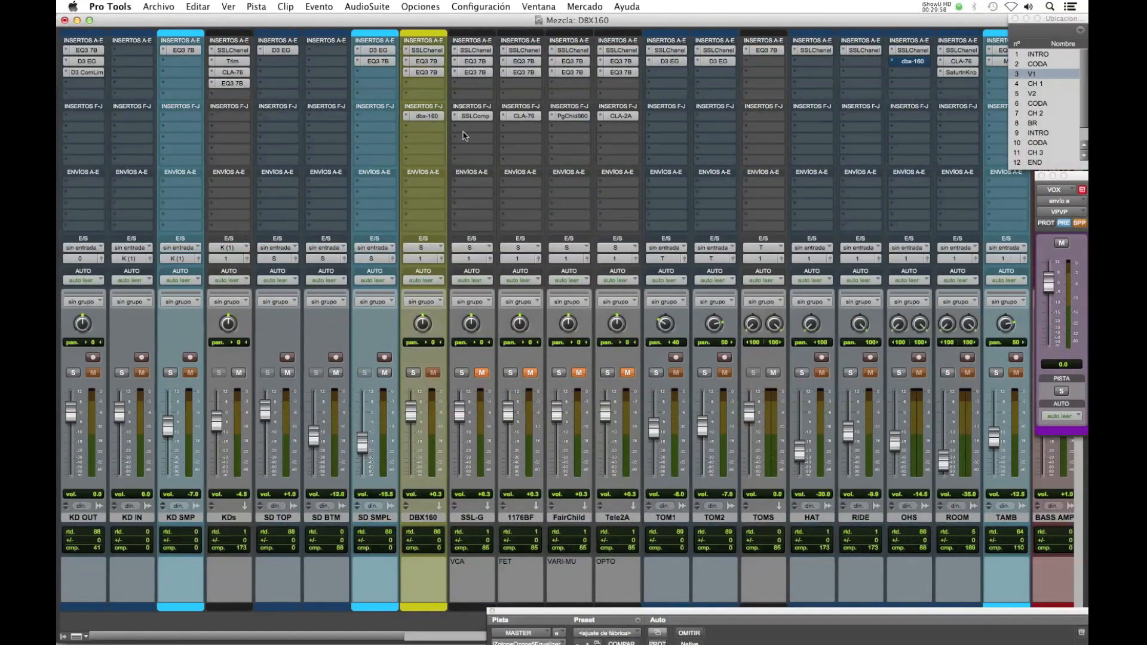
left_click(426, 116)
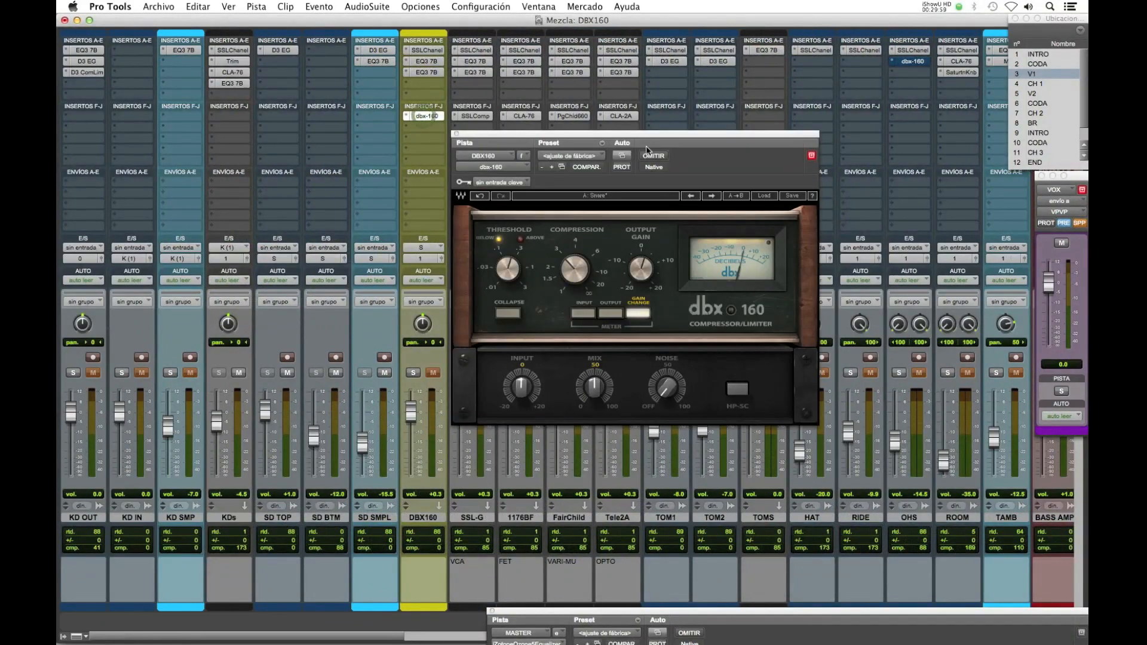
left_click_drag(649, 139, 608, 118)
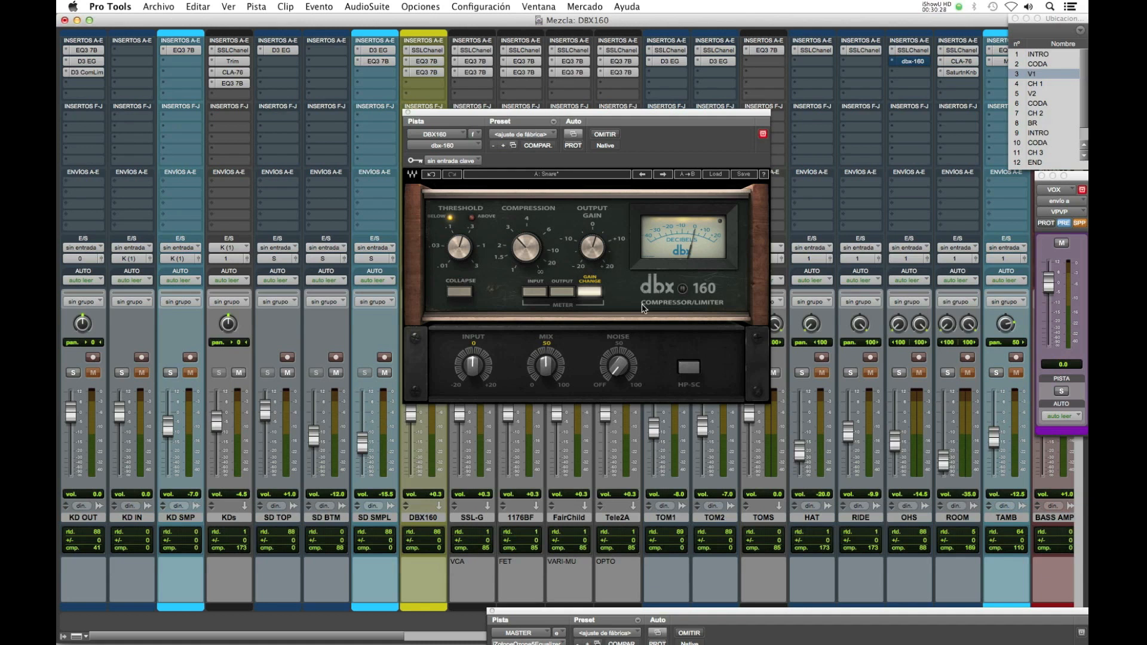
left_click_drag(638, 117, 644, 121)
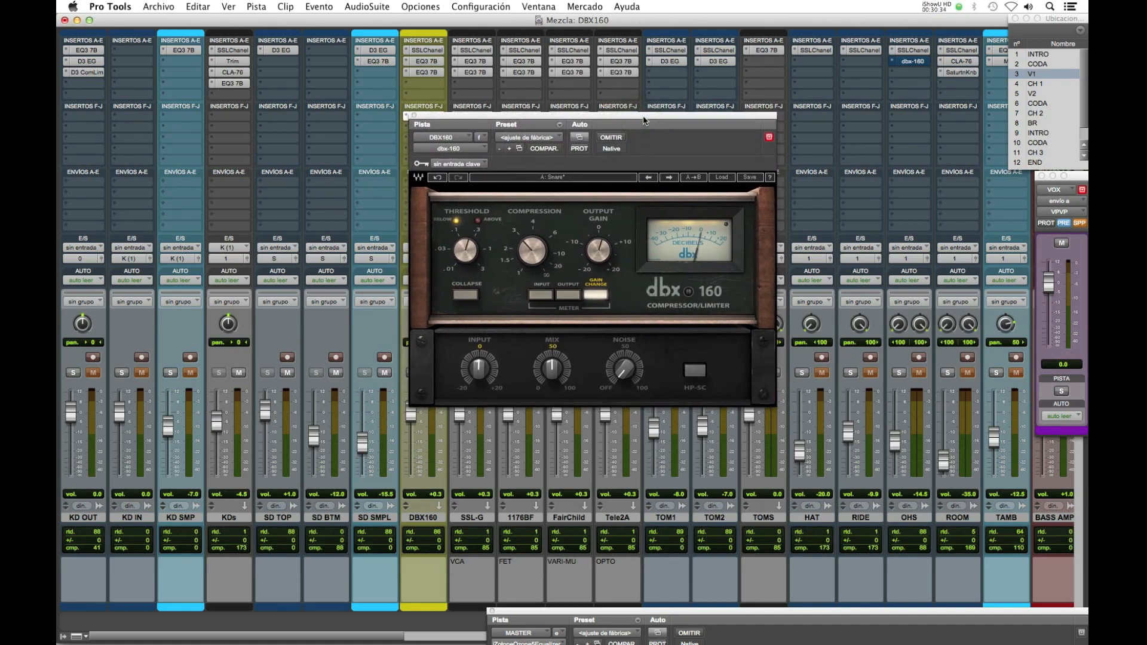